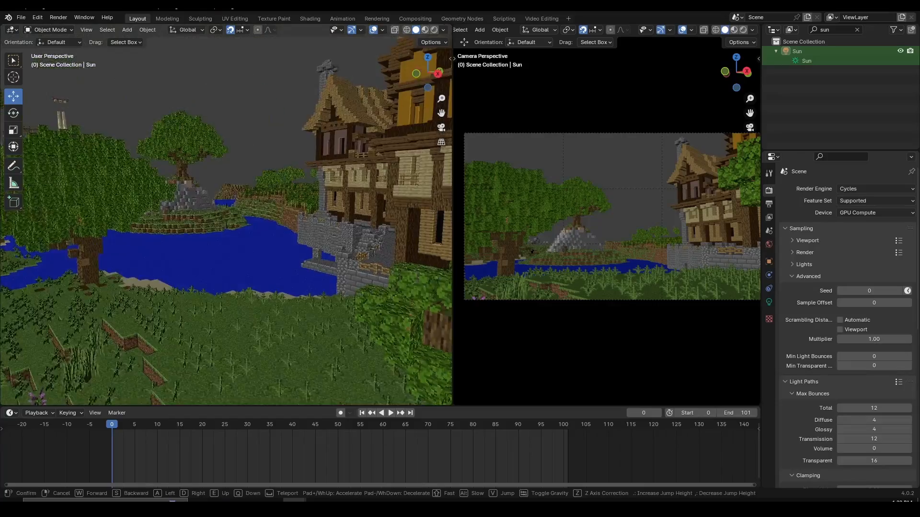
Step: Fly through the Minecraft scene to examine the lake, timber house, trees, meadow and castle
key("w")
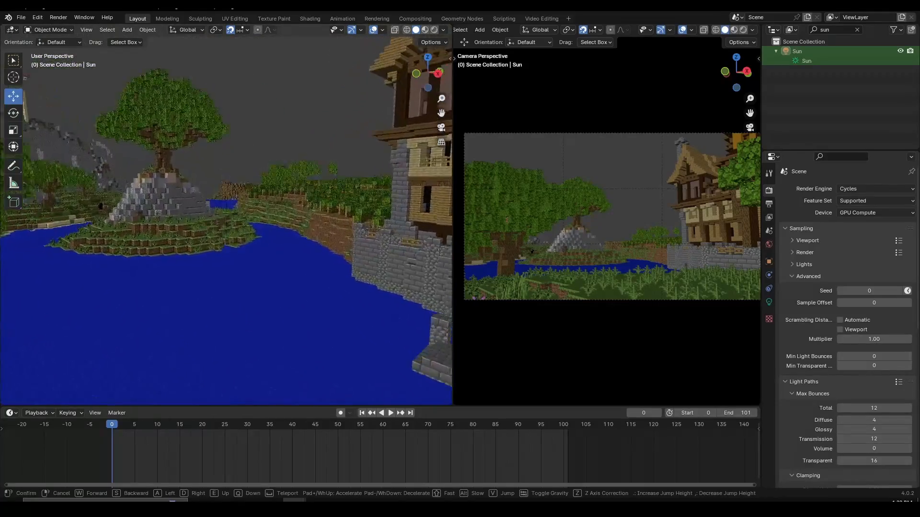
key("w")
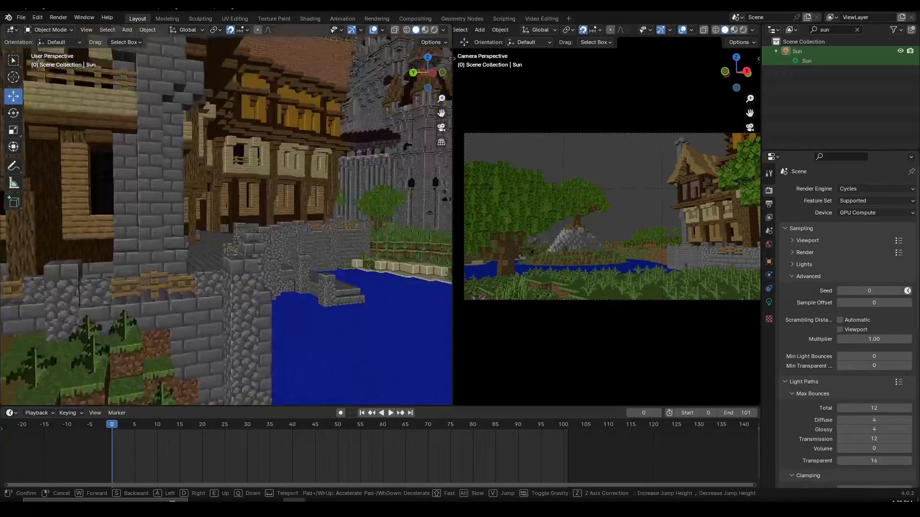
key("w")
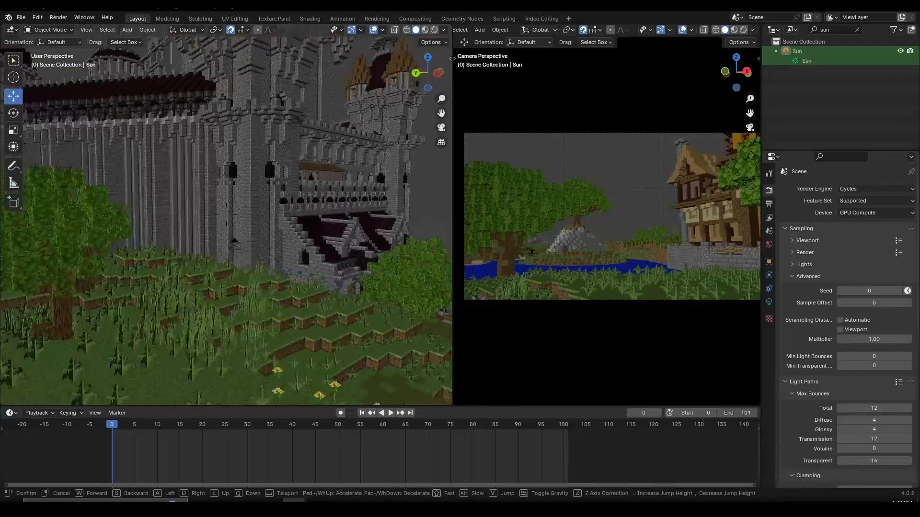
key("w")
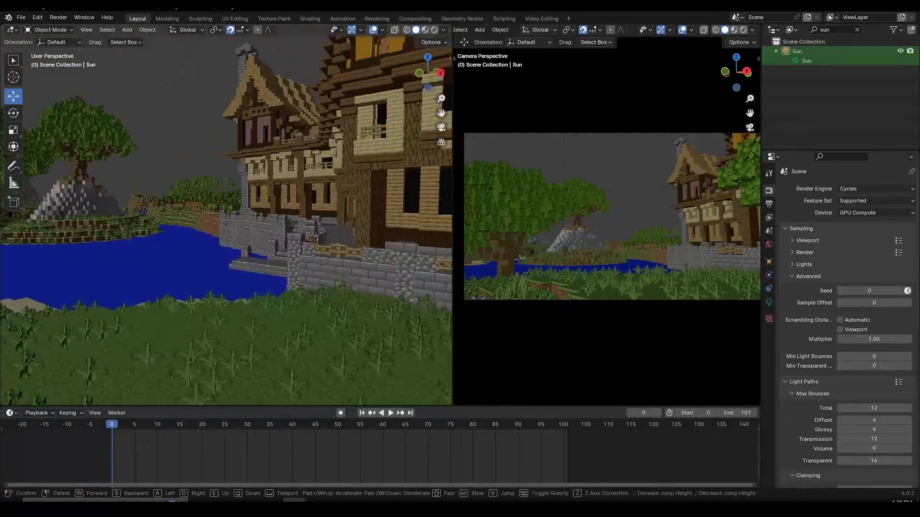
key("w")
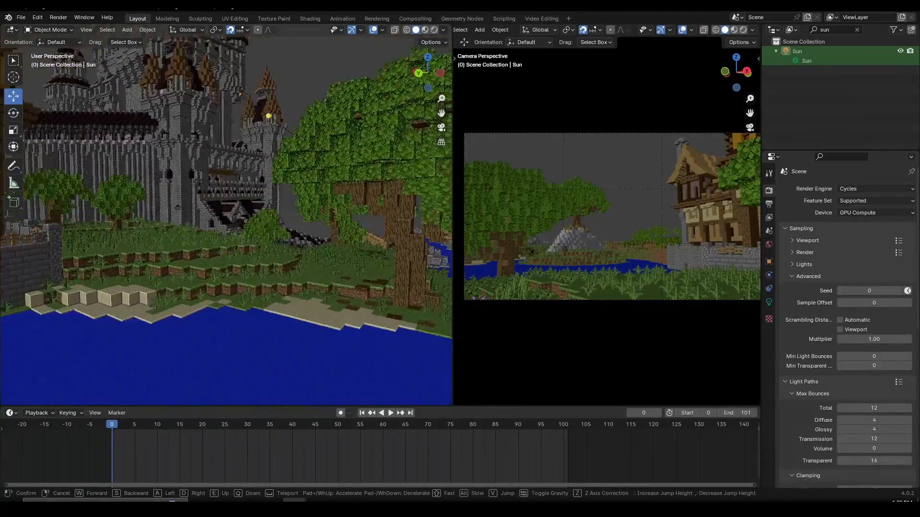
key("w")
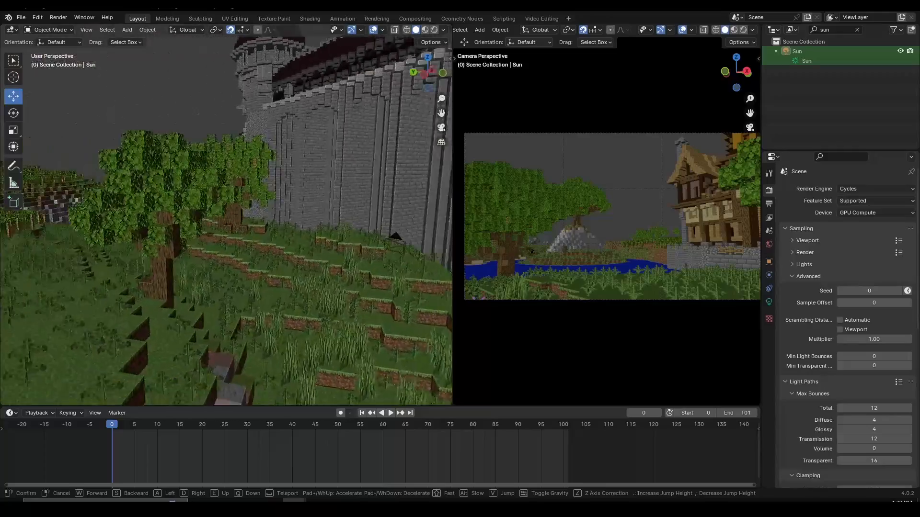
key("w")
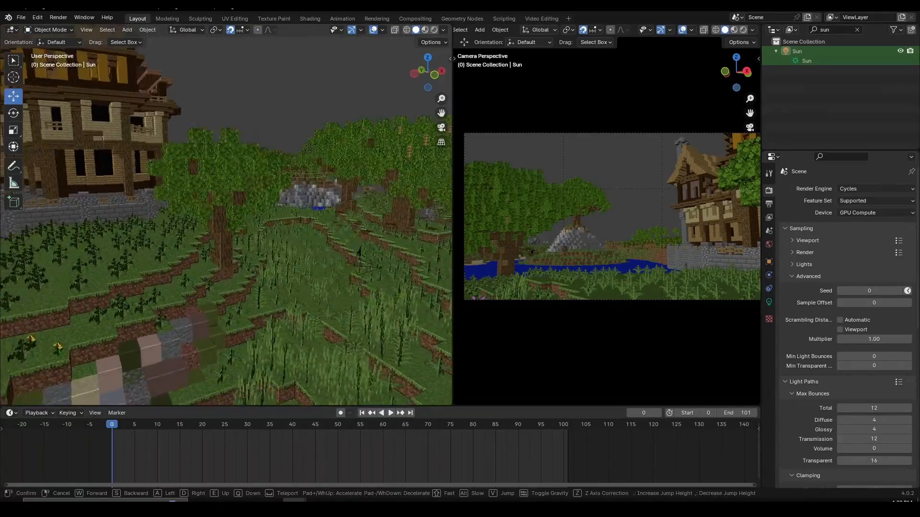
left_click(284, 208)
Step: Examine the house and lake area from above and compare it with the framing of the scene camera
middle_click_drag(285, 208, 233, 211)
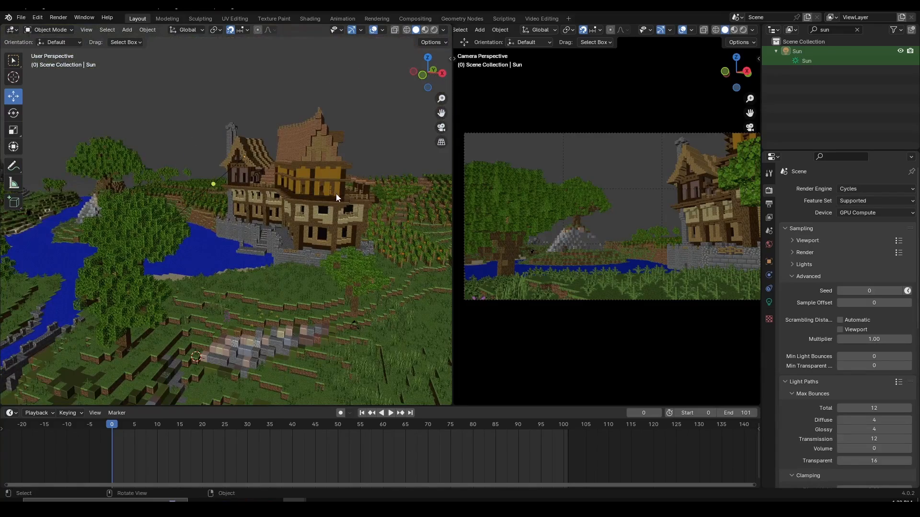
middle_click_drag(334, 202, 262, 286)
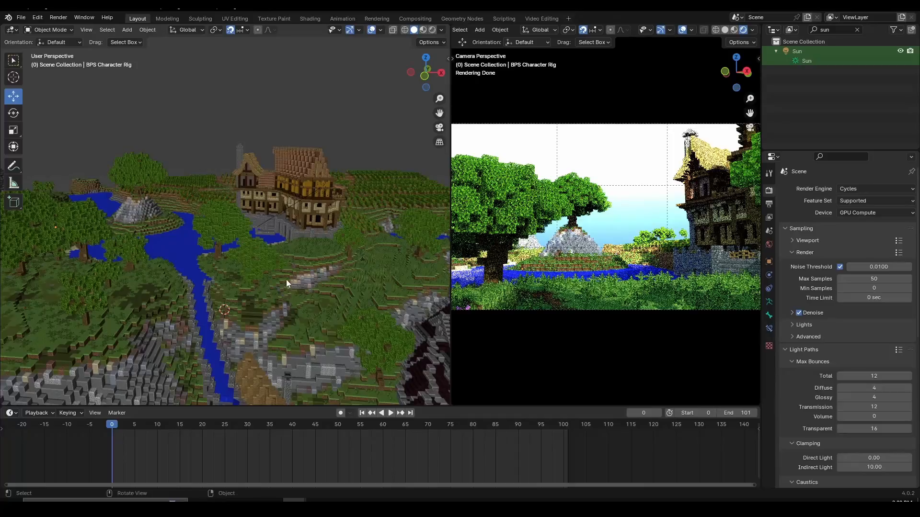
middle_click_drag(286, 280, 345, 271)
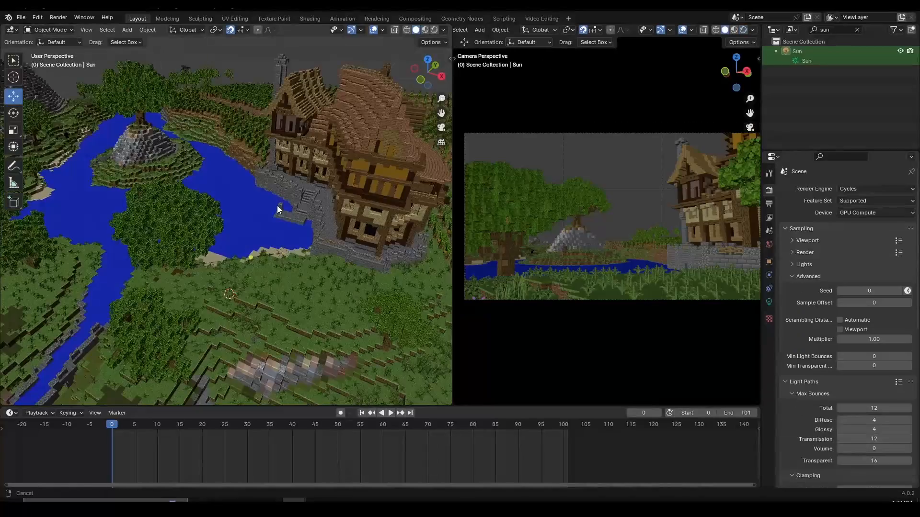
middle_click_drag(277, 208, 288, 258)
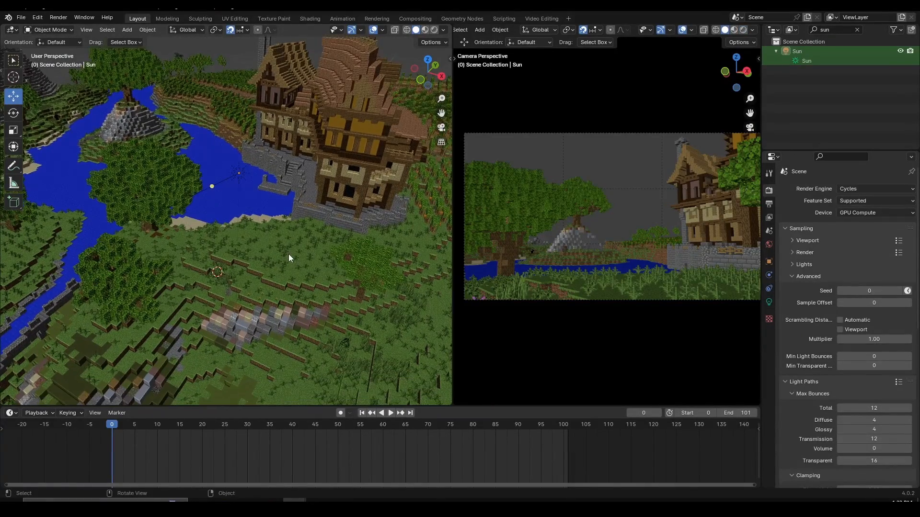
key("KP_0")
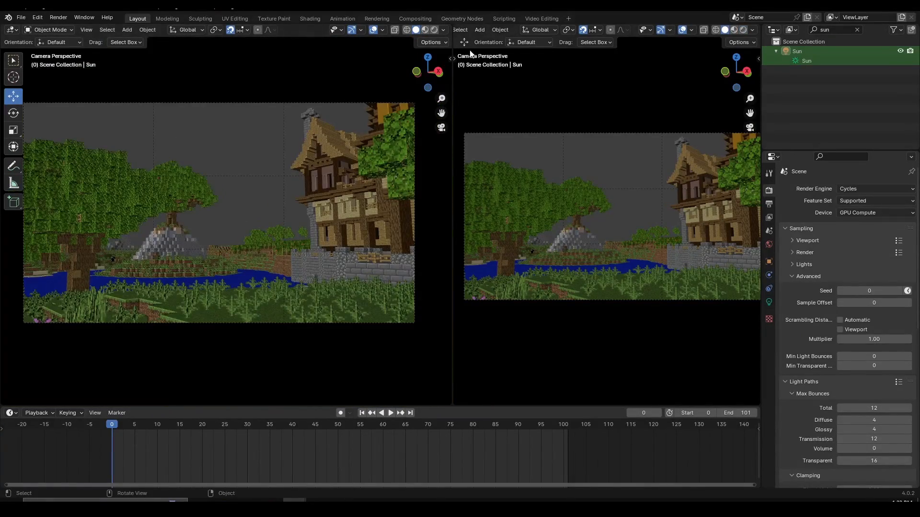
left_click_drag(452, 50, 450, 50)
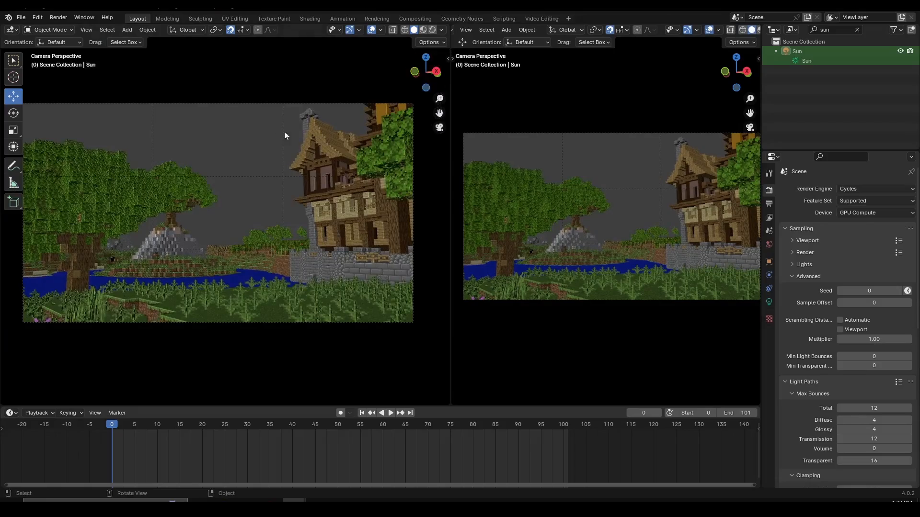
middle_click_drag(284, 136, 295, 215)
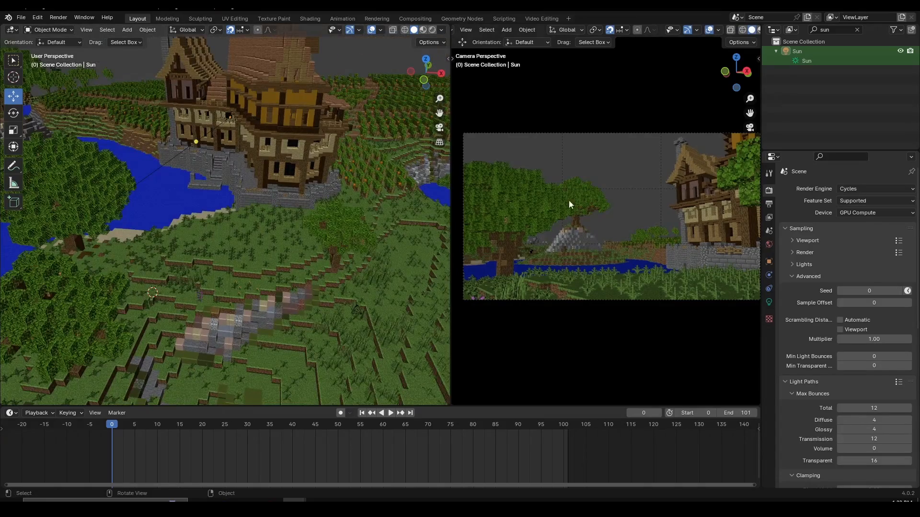
scroll(625, 200, "down", 2)
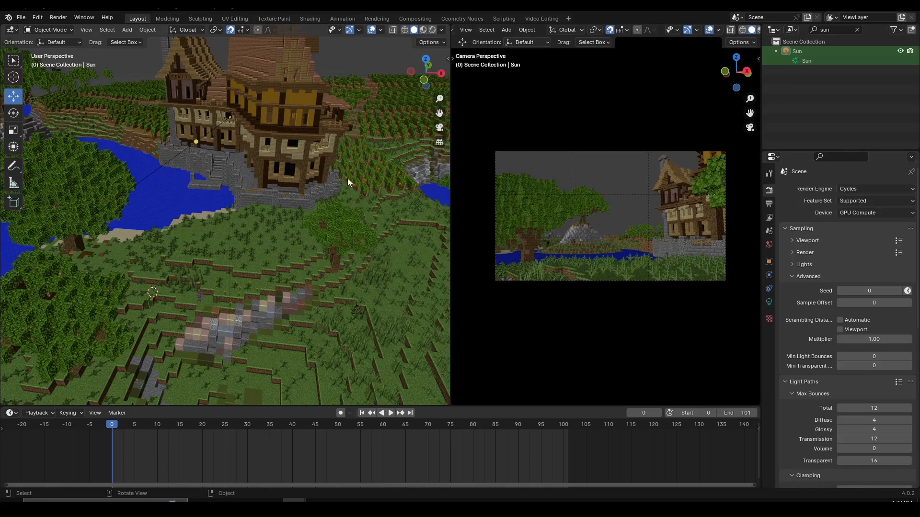
middle_click_drag(347, 178, 320, 226)
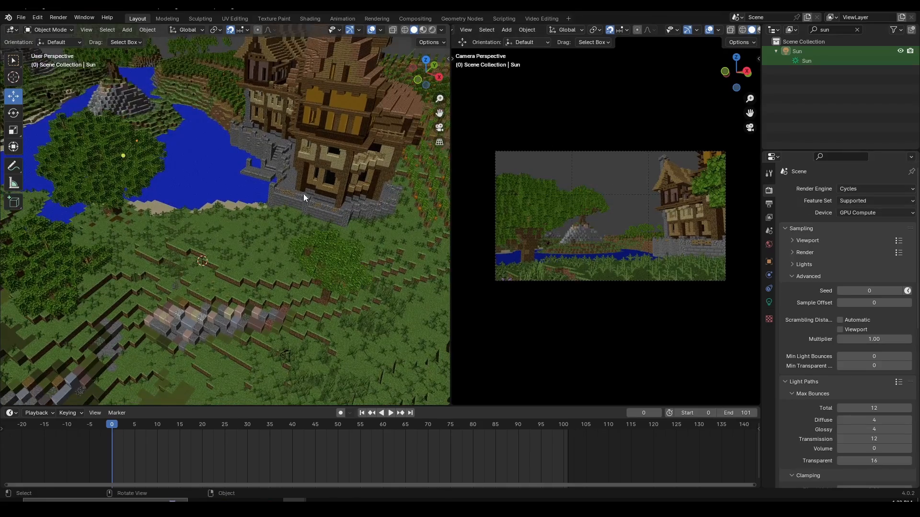
mouse_move(303, 194)
middle_mouse_down()
mouse_move(297, 158)
mouse_move(300, 203)
middle_mouse_up()
Step: Select the Sun light, switch the camera viewport to rendered shading and inspect the sky around the scene
left_click(297, 157)
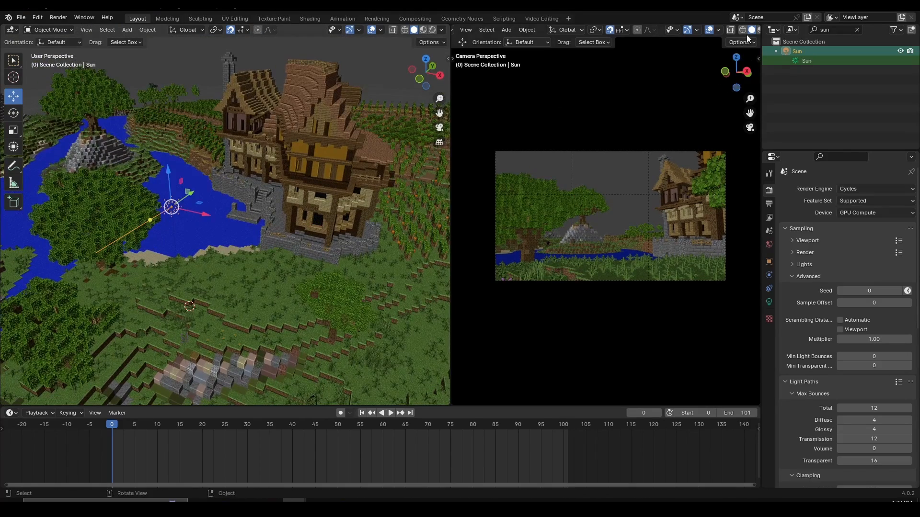
scroll(747, 33, "down", 2)
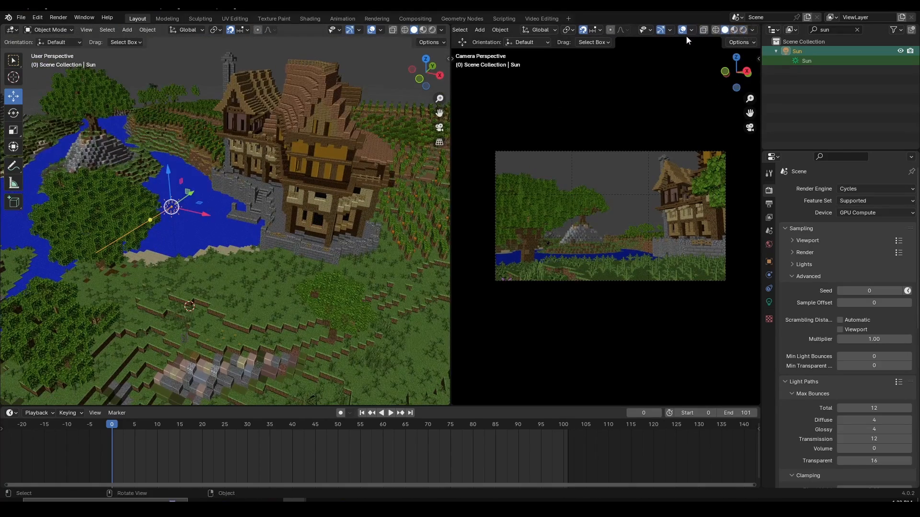
left_click(744, 30)
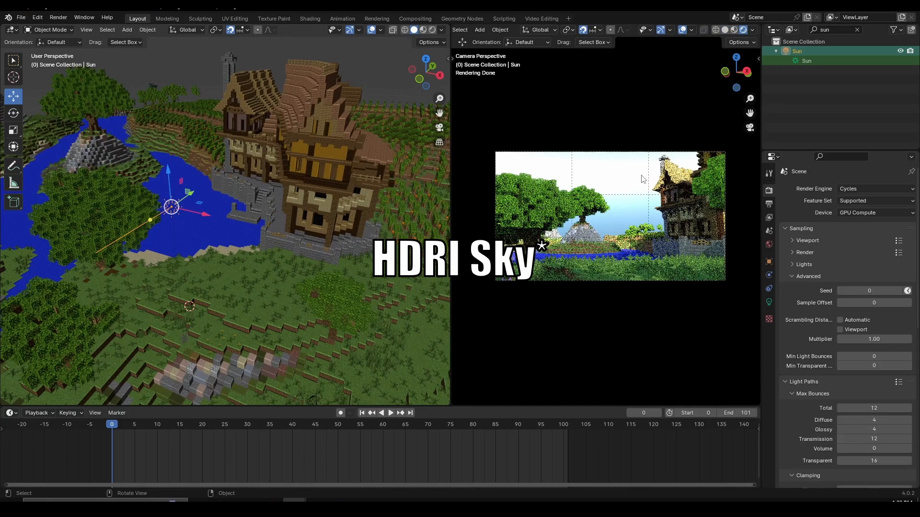
key("KP_Decimal")
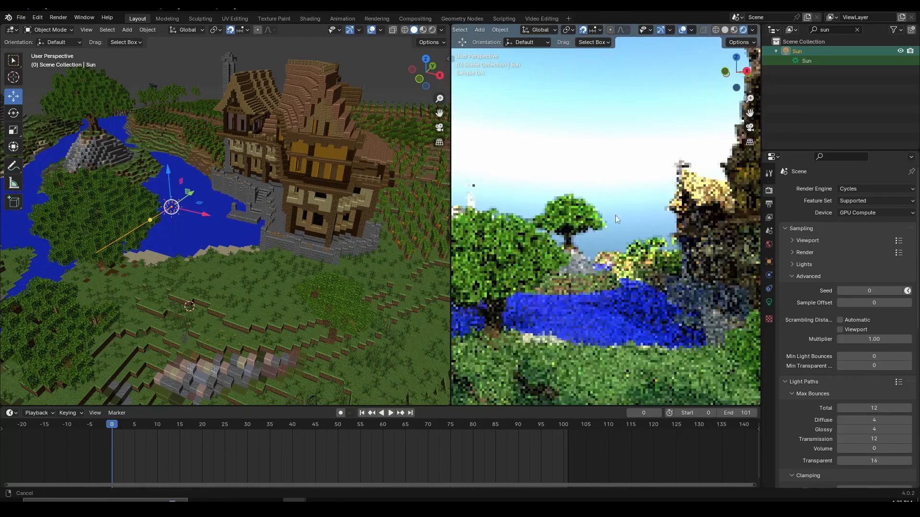
middle_click_drag(611, 198, 692, 206)
key("KP_0")
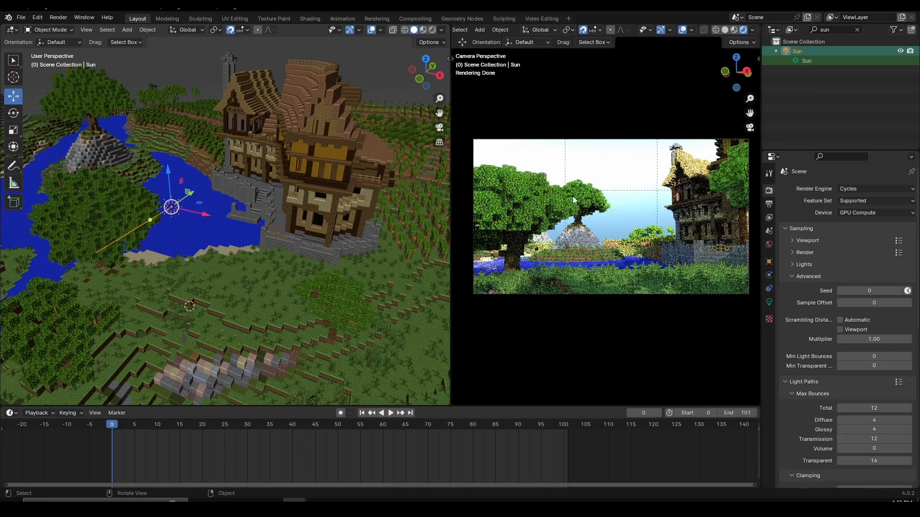
Step: Switch to the web browser and look through the HDRI collection on Poly Haven
left_click(271, 506)
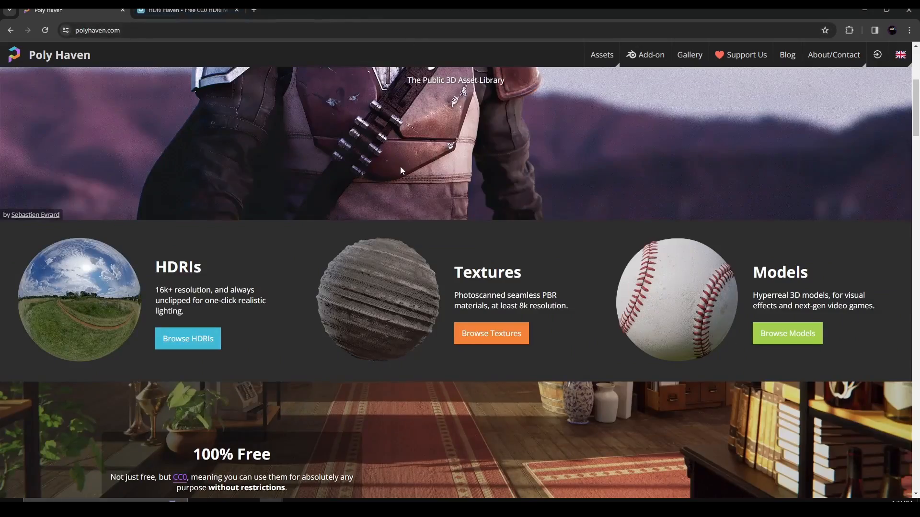
scroll(407, 191, "up", 5)
scroll(419, 215, "down", 4)
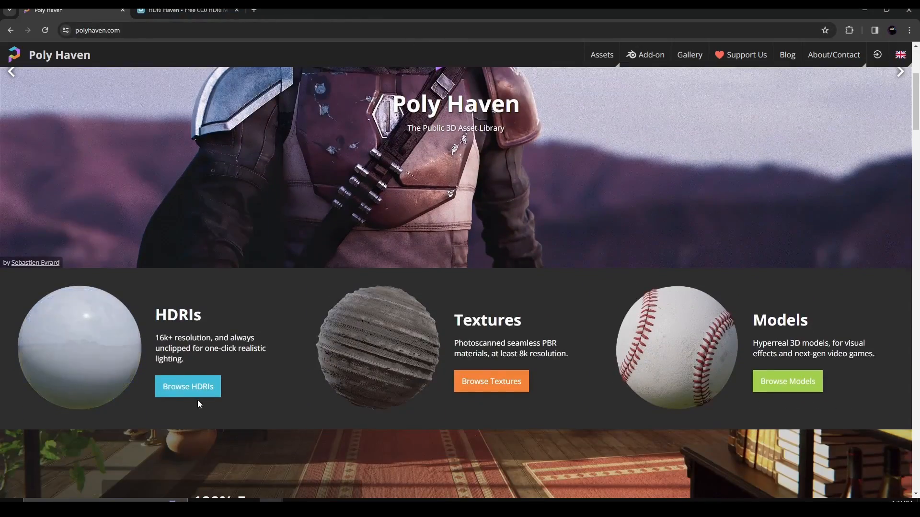
left_click(183, 393)
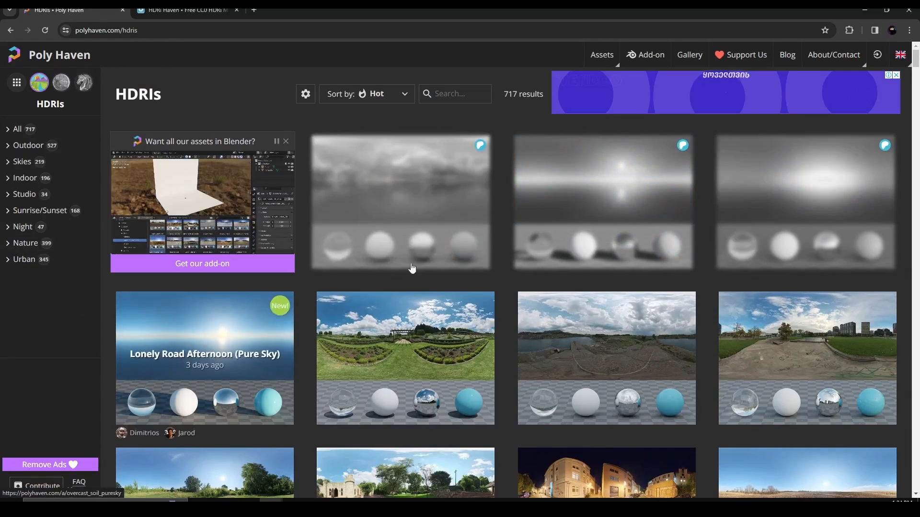
scroll(343, 246, "down", 1)
scroll(344, 245, "down", 7)
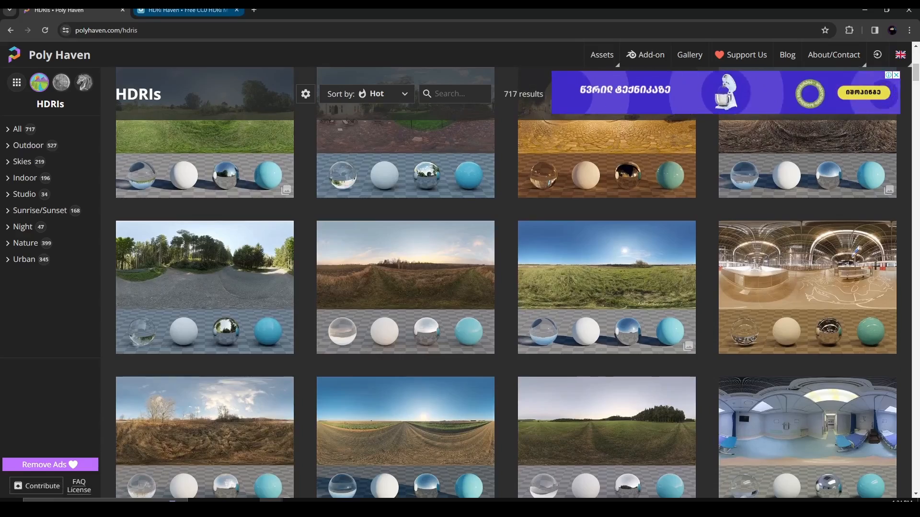
Step: Look through the free HDRI maps on the HDRI Haven website
left_click(189, 10)
scroll(671, 196, "down", 3)
scroll(754, 194, "down", 5)
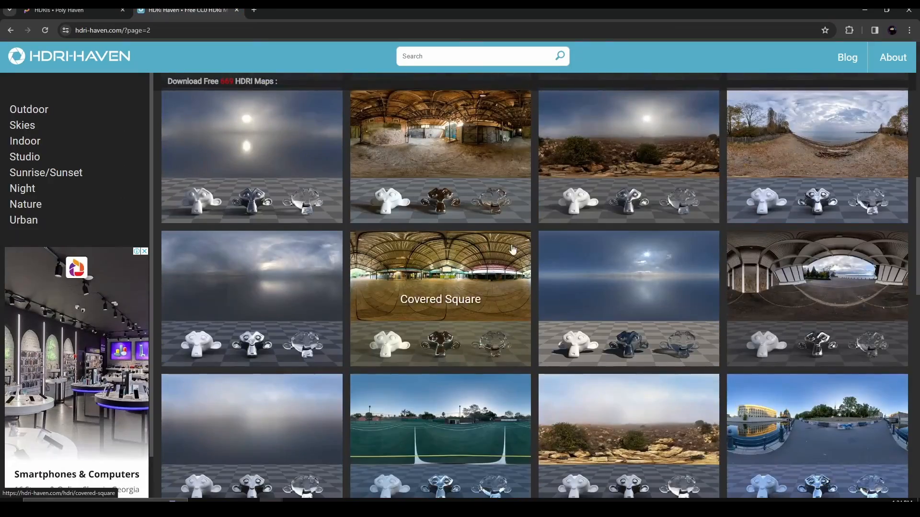
scroll(531, 232, "down", 3)
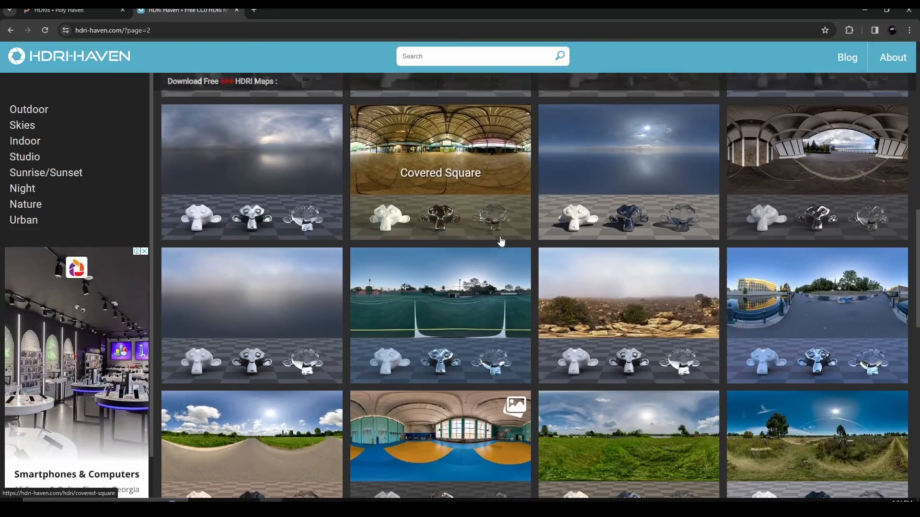
scroll(355, 313, "down", 3)
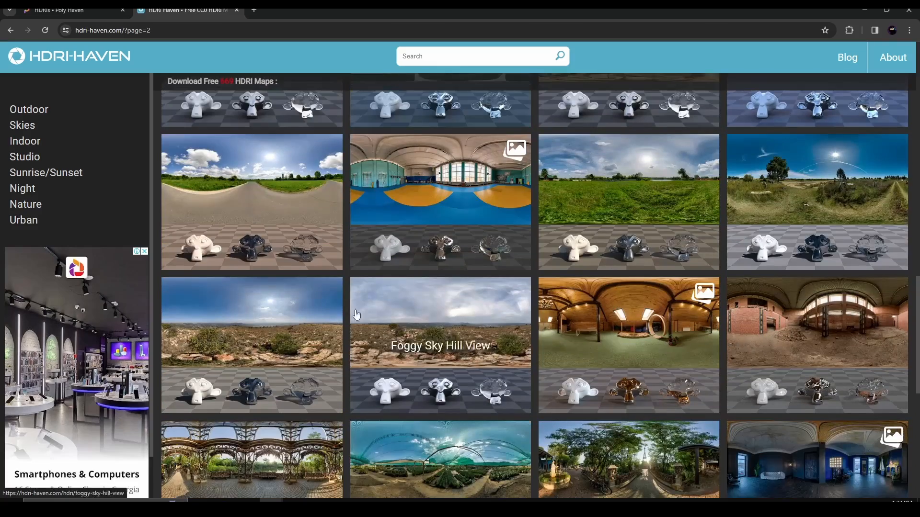
scroll(371, 314, "down", 3)
scroll(610, 216, "down", 4)
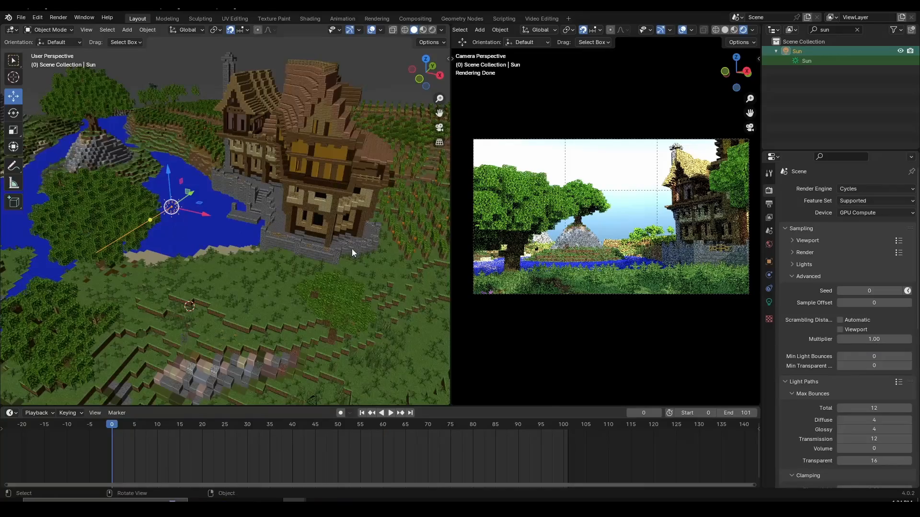
Step: Return to Blender, show the solid-shaded viewport through the scene camera and select the BPS Character Rig
scroll(322, 272, "up", 5)
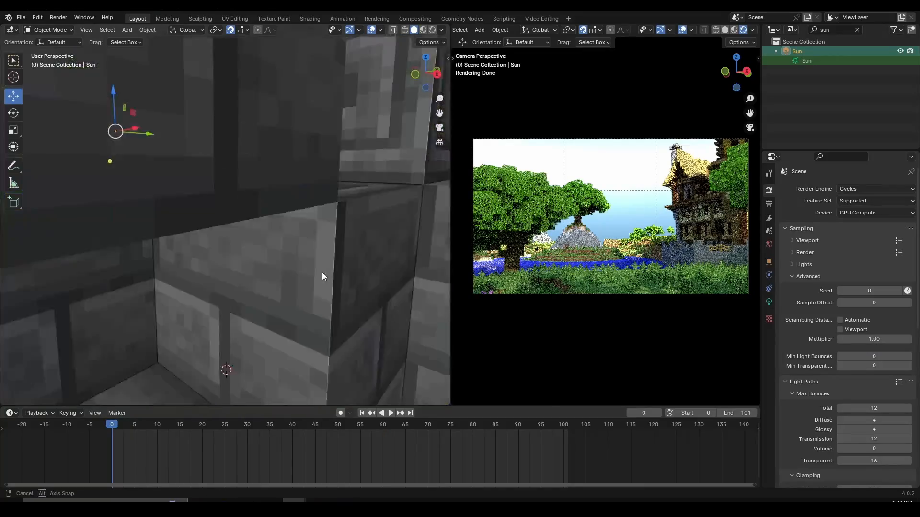
scroll(324, 274, "down", 5)
middle_click_drag(350, 287, 340, 300)
key("KP_0")
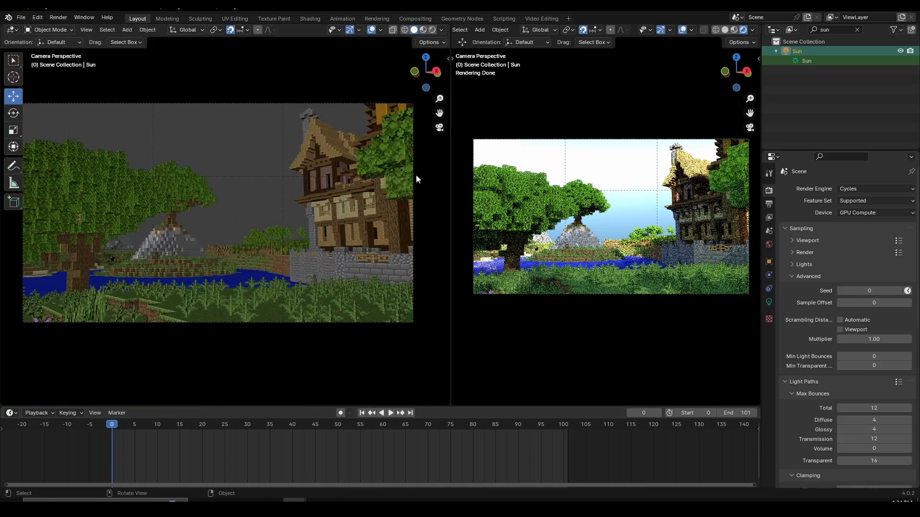
left_click(328, 220)
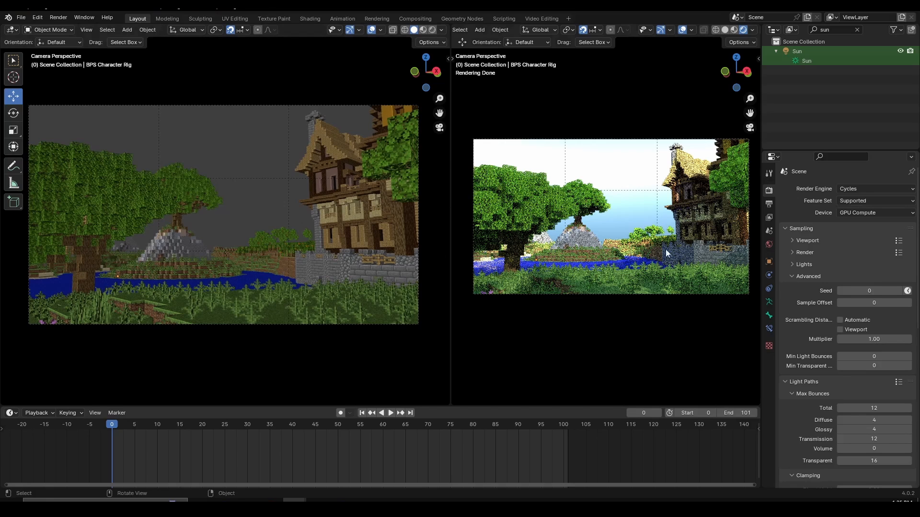
Step: Set the view transform in the scene's color management to AgX and check the rendered camera view up close
scroll(888, 298, "down", 15)
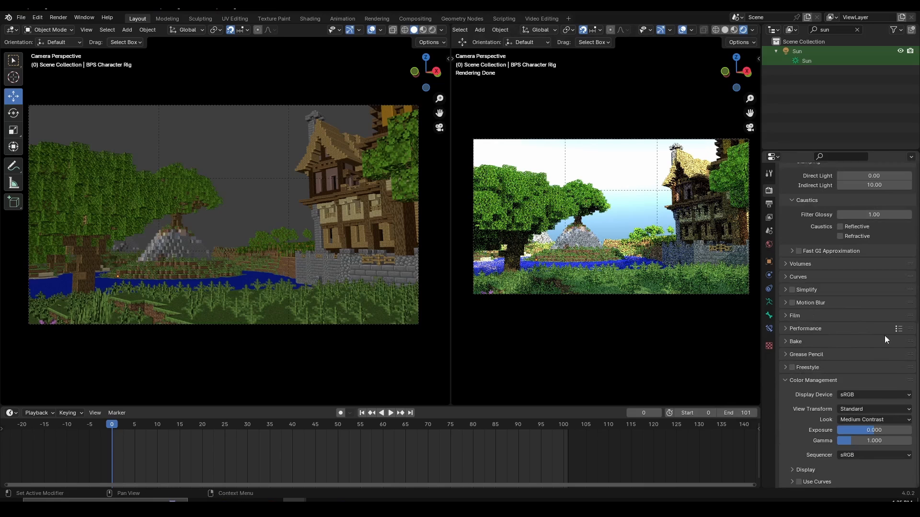
left_click(844, 412)
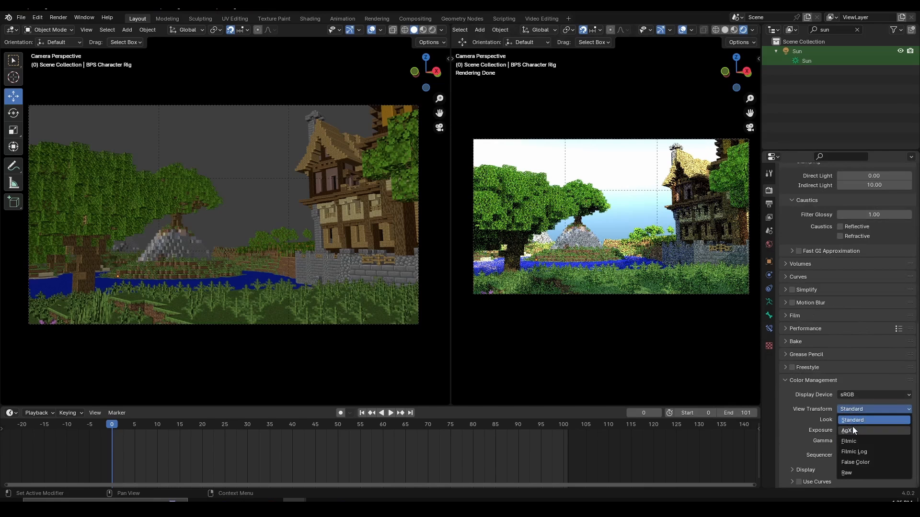
left_click(852, 428)
scroll(645, 281, "up", 4)
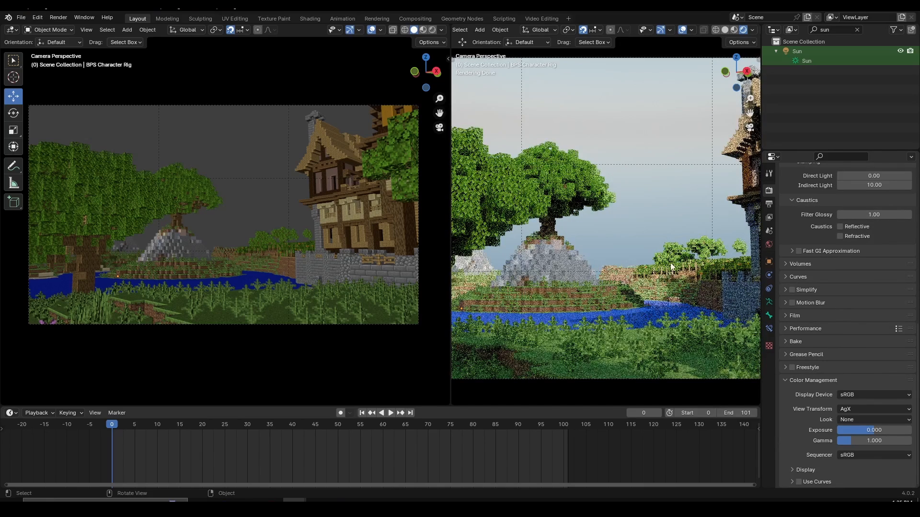
Step: Set the scene's view transform to Standard and check the rendered camera view
scroll(620, 265, "down", 4)
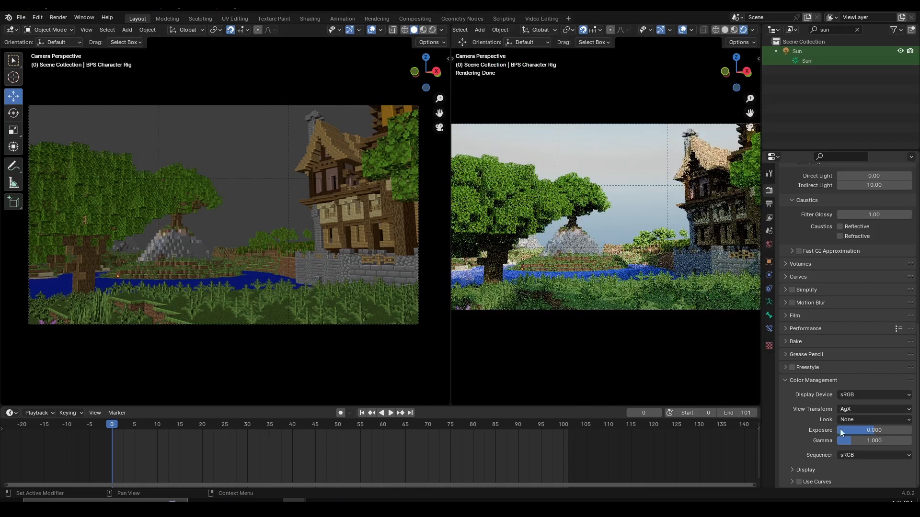
scroll(633, 274, "down", 1)
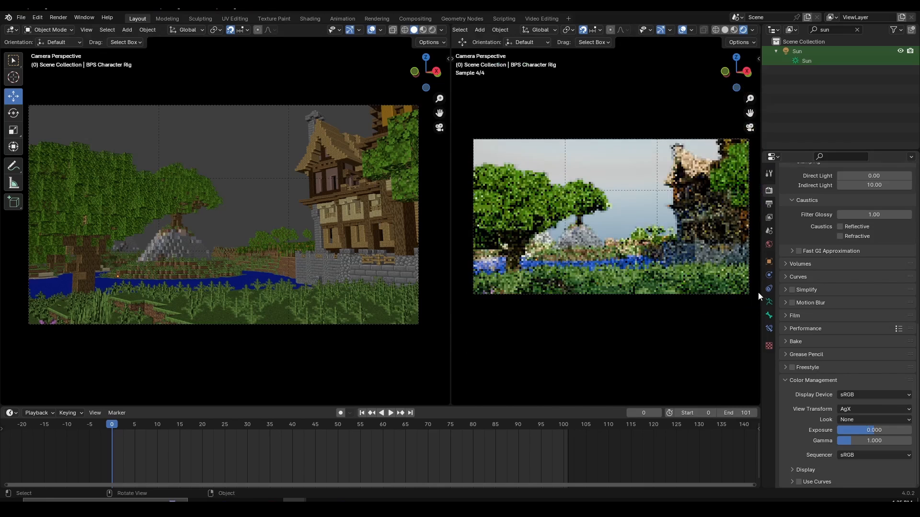
left_click(853, 408)
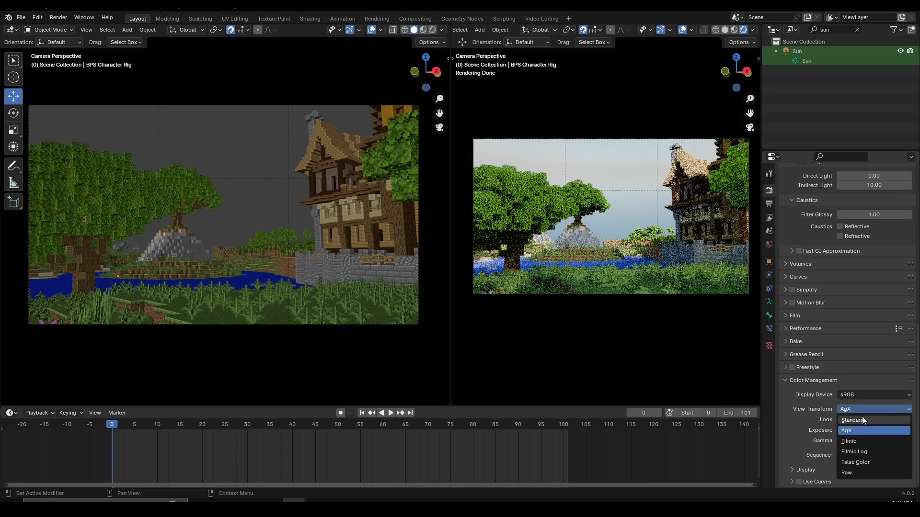
left_click(862, 418)
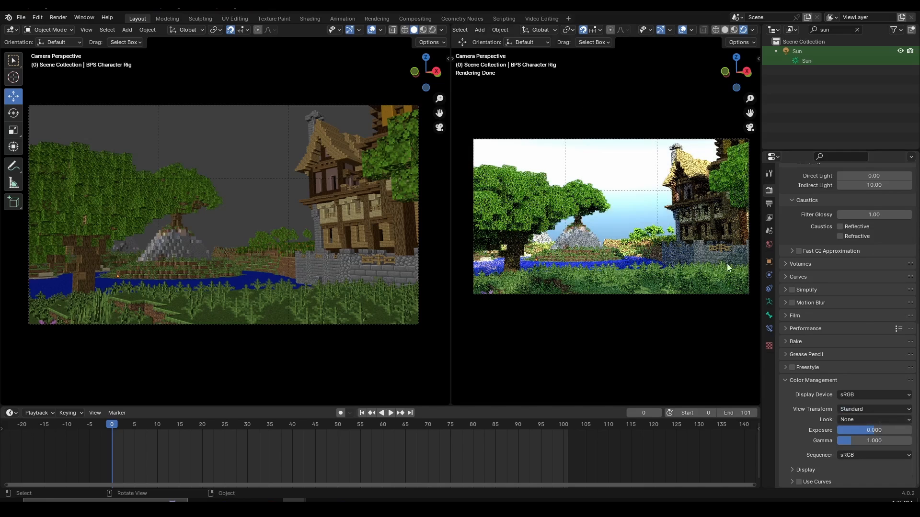
scroll(626, 210, "up", 1)
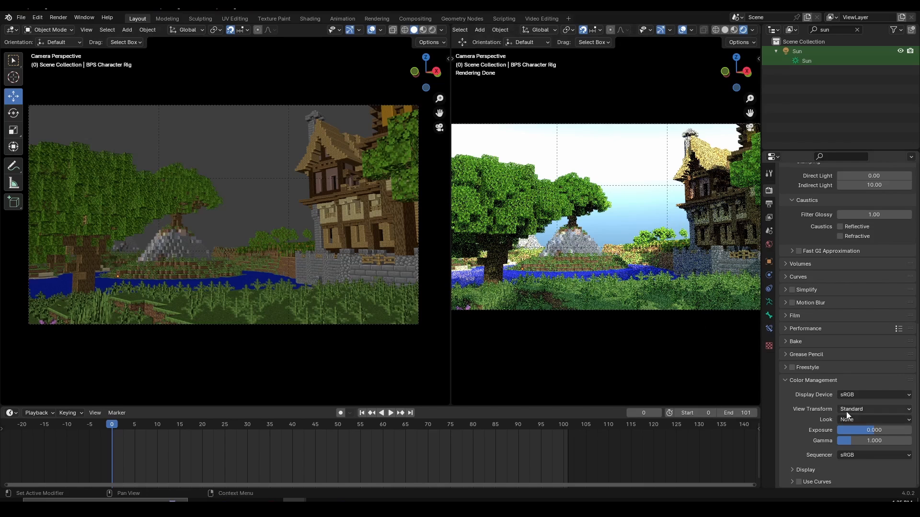
scroll(627, 229, "down", 1)
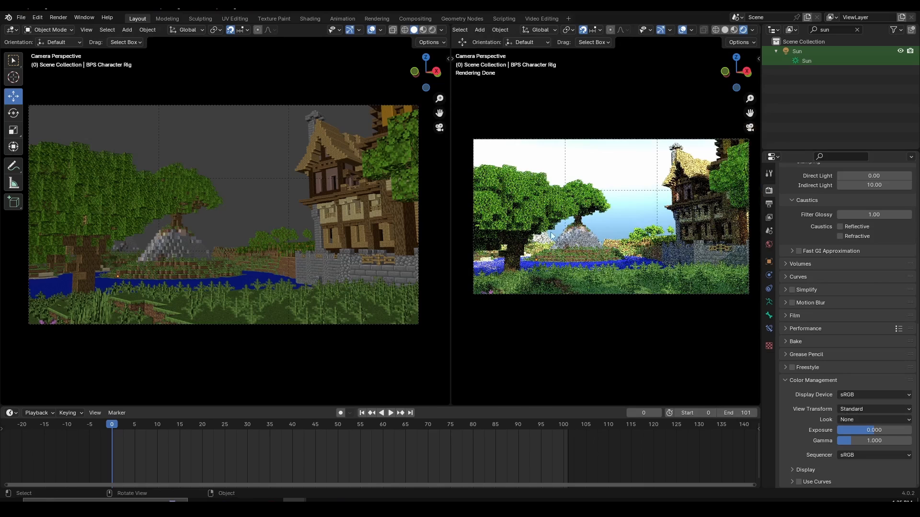
Step: Try the Medium High Contrast look in the color management and check the rendered scene up close
left_click(852, 420)
left_click(852, 421)
left_click(856, 419)
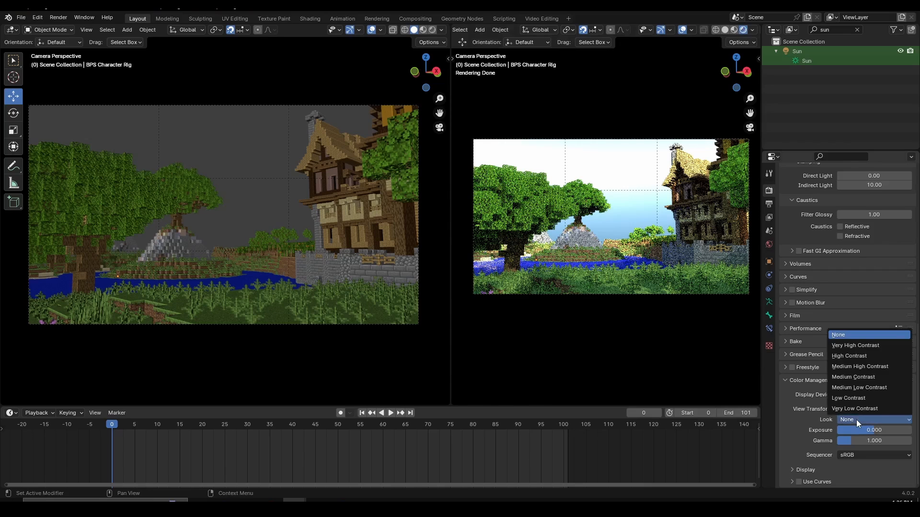
left_click(849, 367)
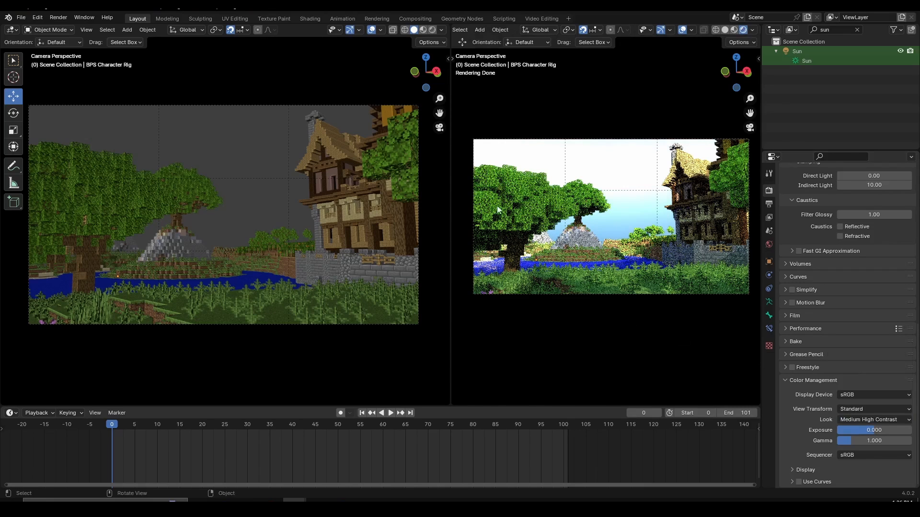
scroll(621, 195, "up", 2)
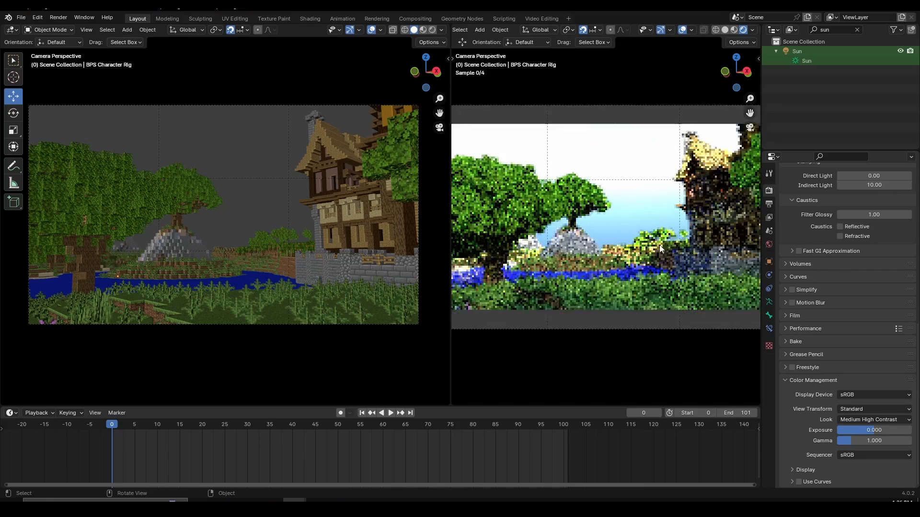
Step: Try the Very High Contrast look and inspect the tree and sky in the rendered view
left_click(849, 420)
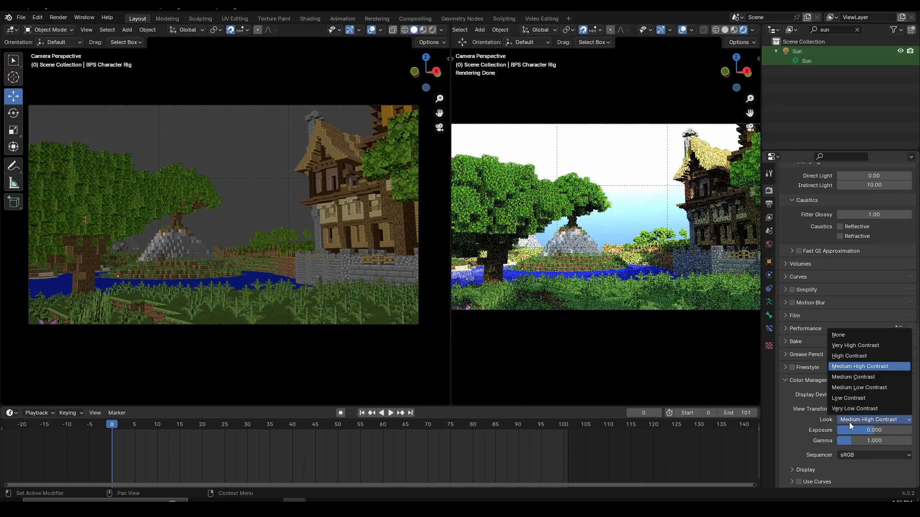
left_click(882, 346)
scroll(605, 213, "up", 2)
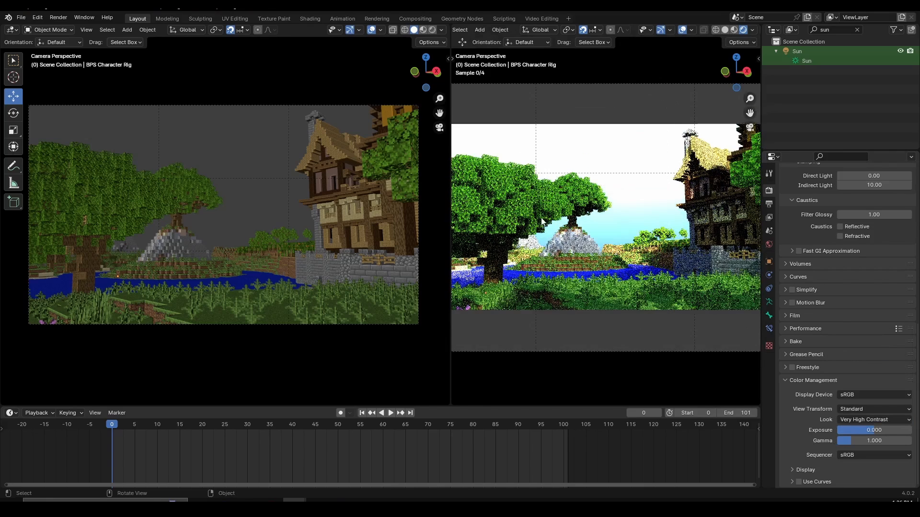
scroll(681, 231, "up", 1)
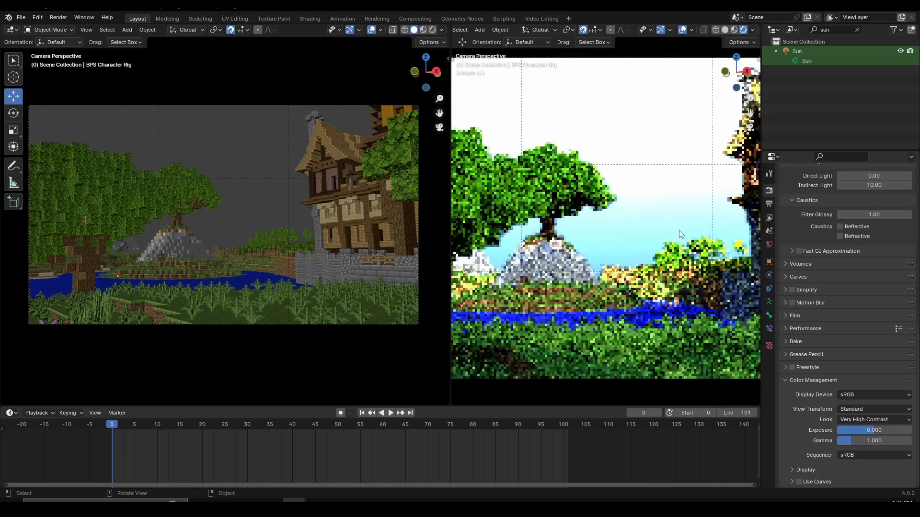
scroll(656, 233, "down", 1)
Step: Set the color management look to High Contrast and check the whole rendered frame
left_click(859, 422)
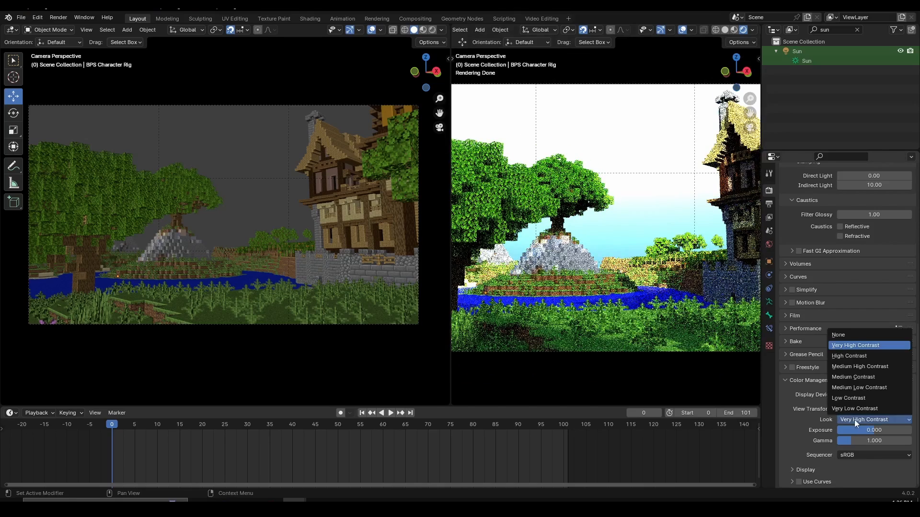
left_click(846, 357)
scroll(709, 242, "down", 1)
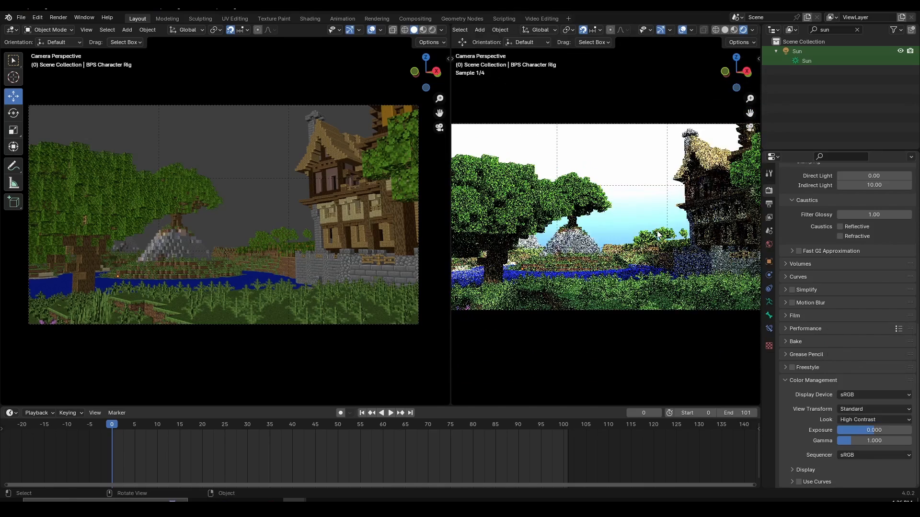
scroll(709, 268, "down", 1)
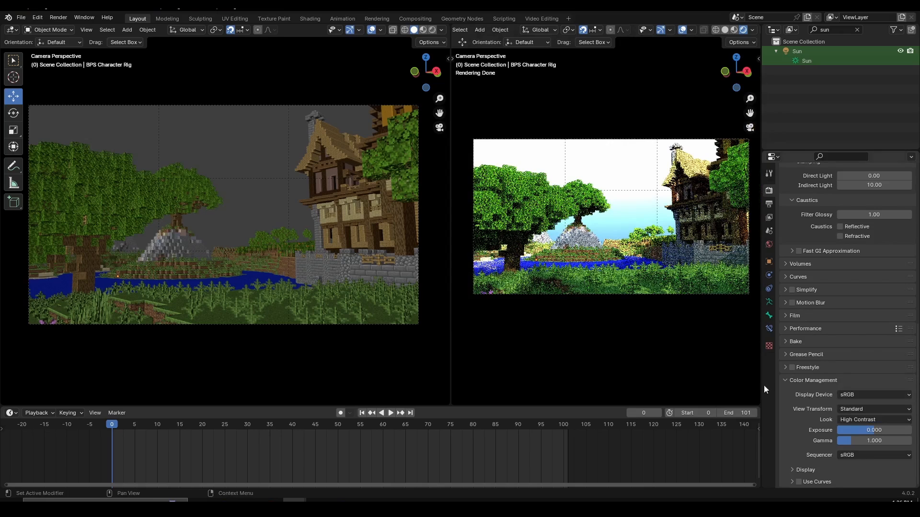
left_click(862, 407)
scroll(593, 234, "up", 1)
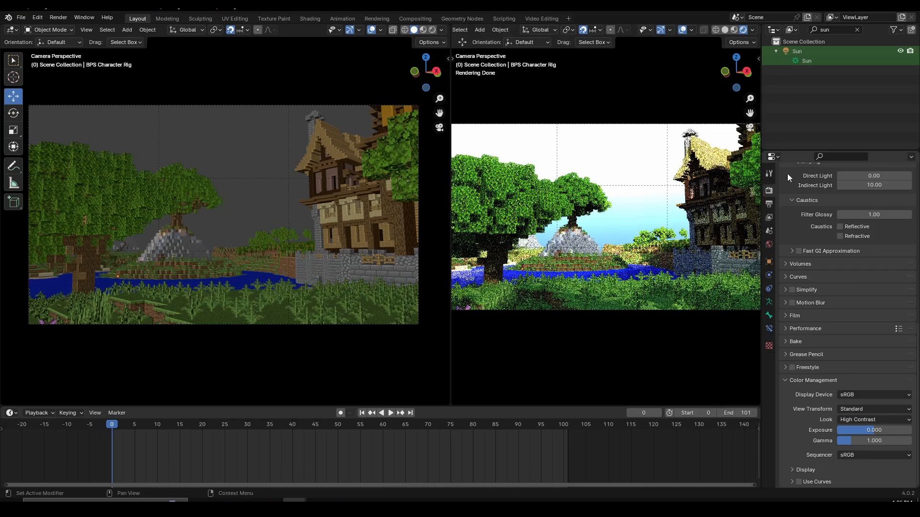
Step: Check in the view layer's data passes whether the Mist pass is included
left_click(769, 218)
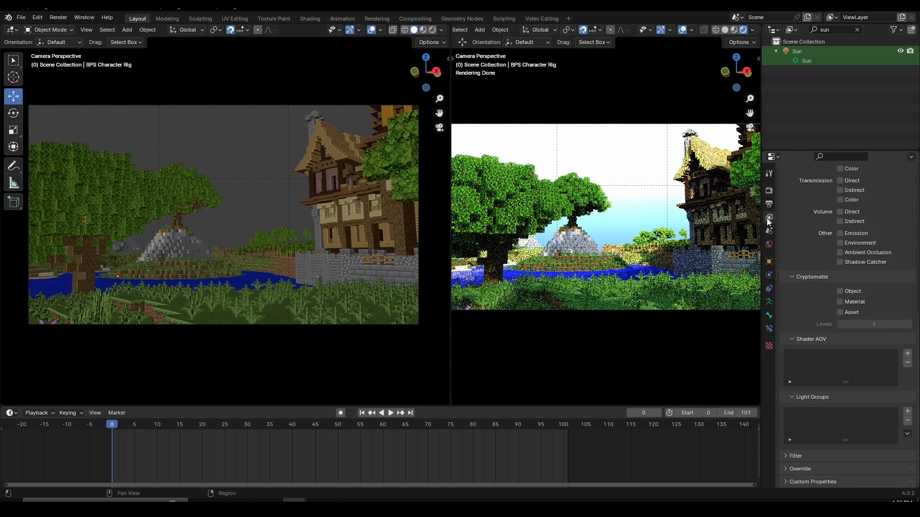
scroll(794, 292, "up", 12)
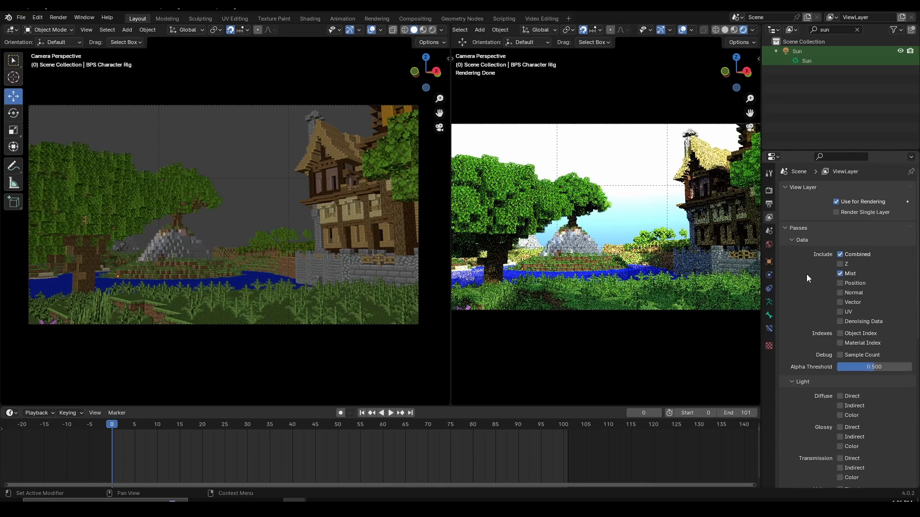
left_click(797, 228)
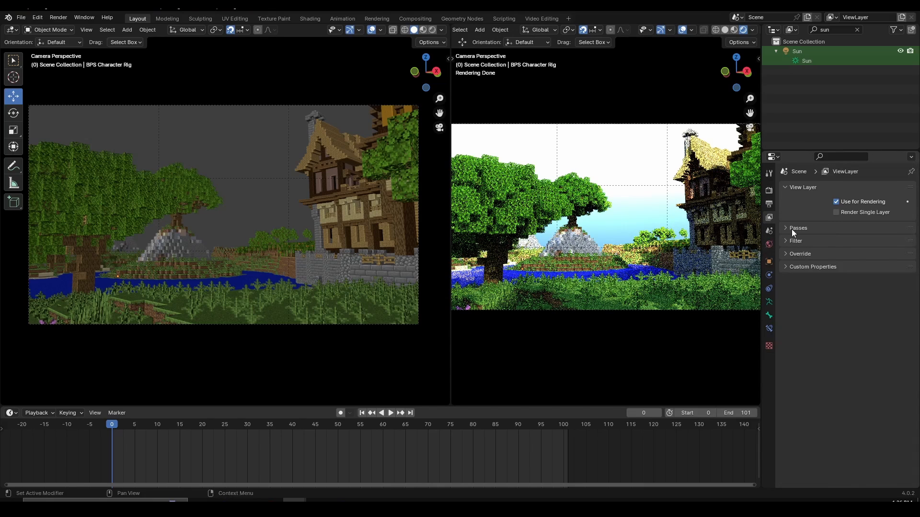
left_click(792, 228)
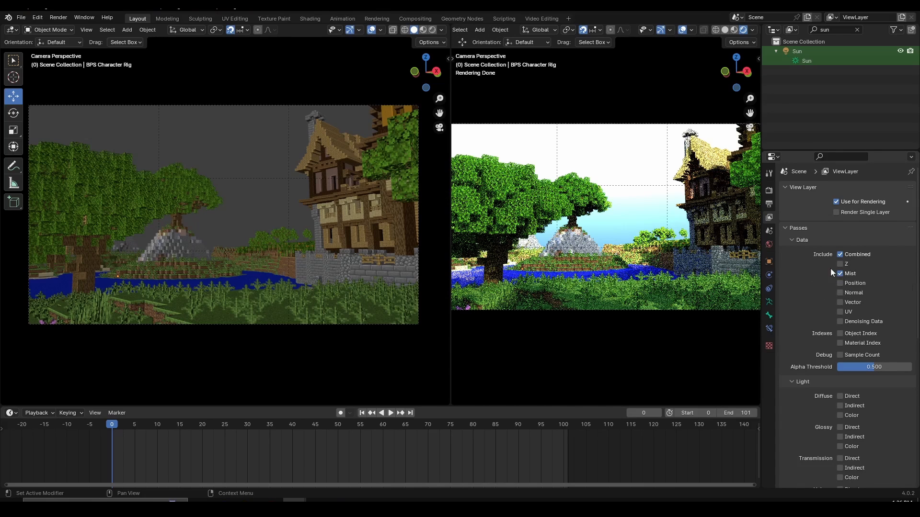
Step: Set the world's mist pass to start at 30 m with a depth of 100 m
left_click(769, 245)
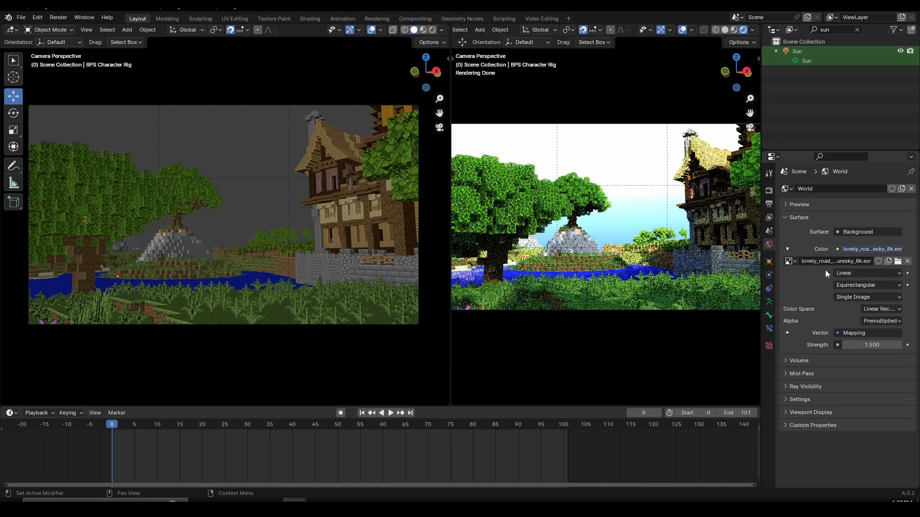
left_click(807, 375)
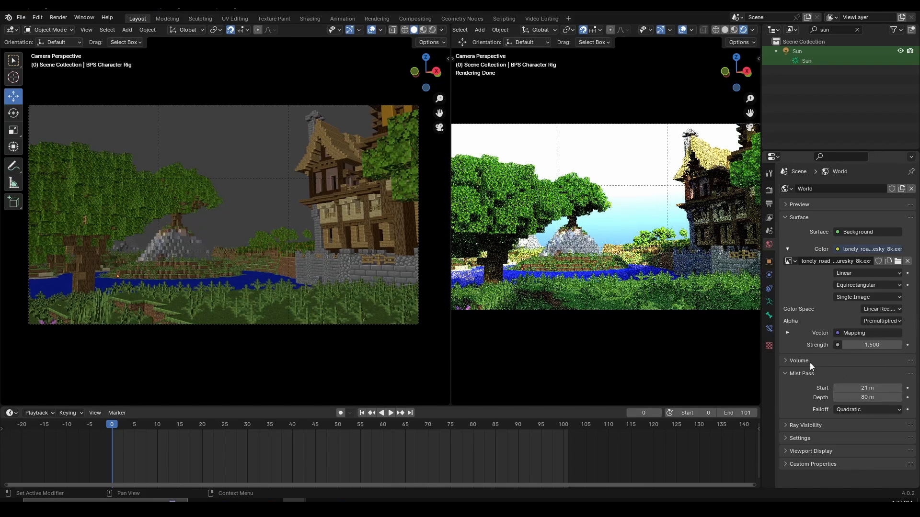
left_click(875, 385)
type("30")
key("Return")
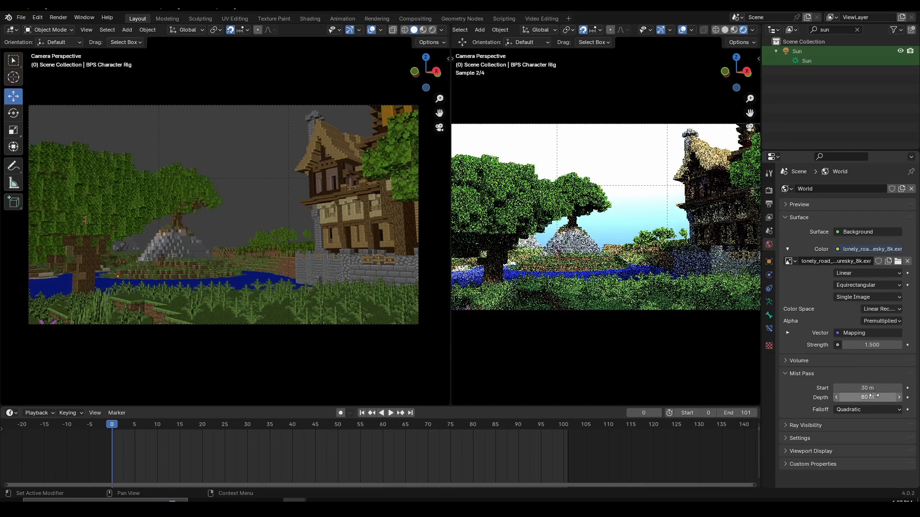
left_click(875, 397)
type("100")
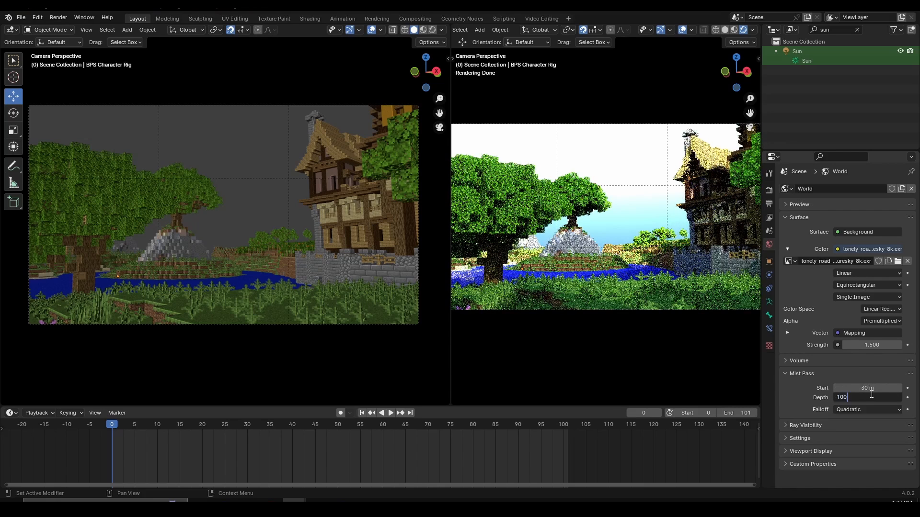
key("Return")
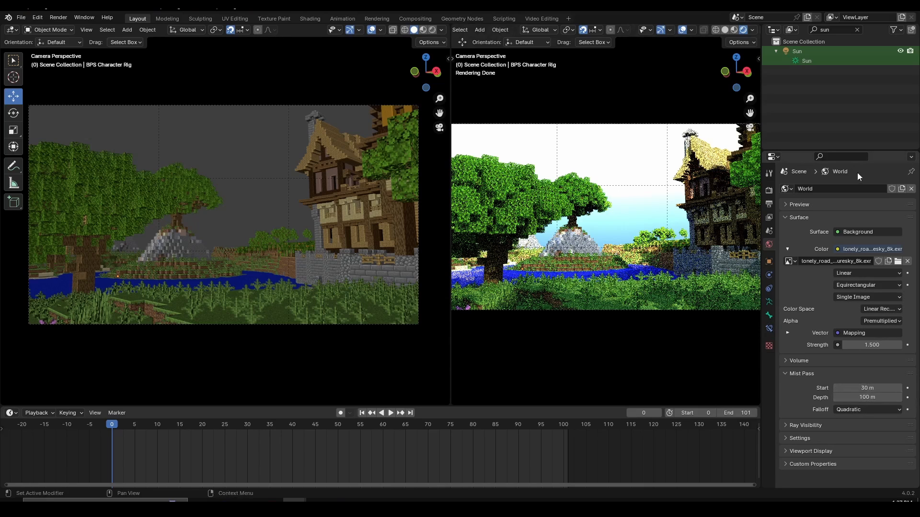
left_click(769, 190)
scroll(827, 335, "down", 10)
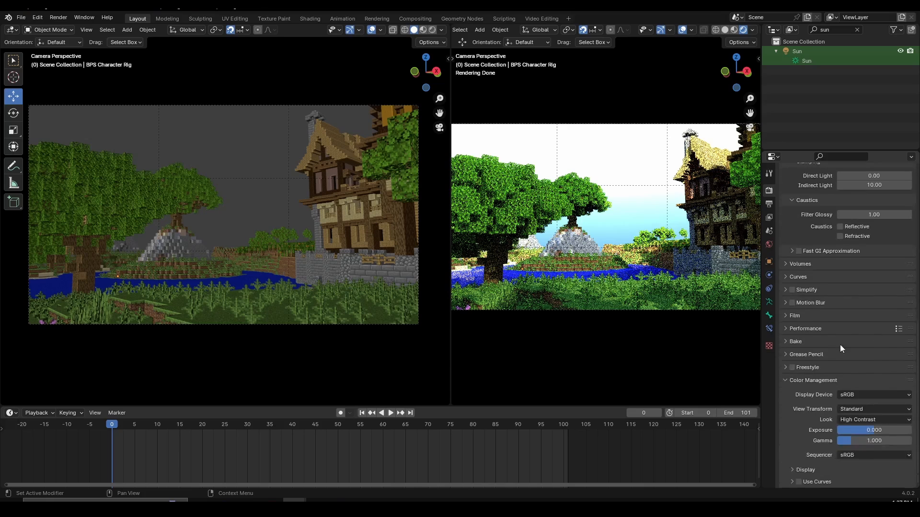
scroll(820, 303, "up", 1)
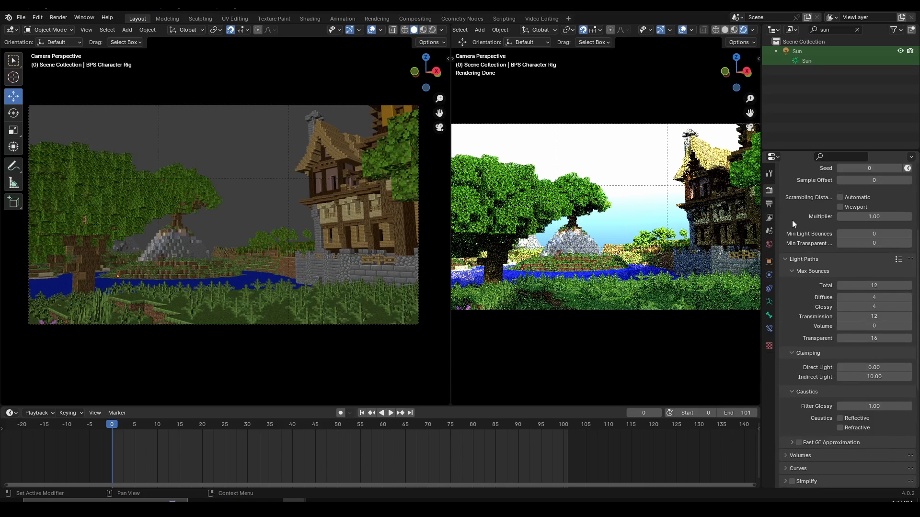
left_click(769, 218)
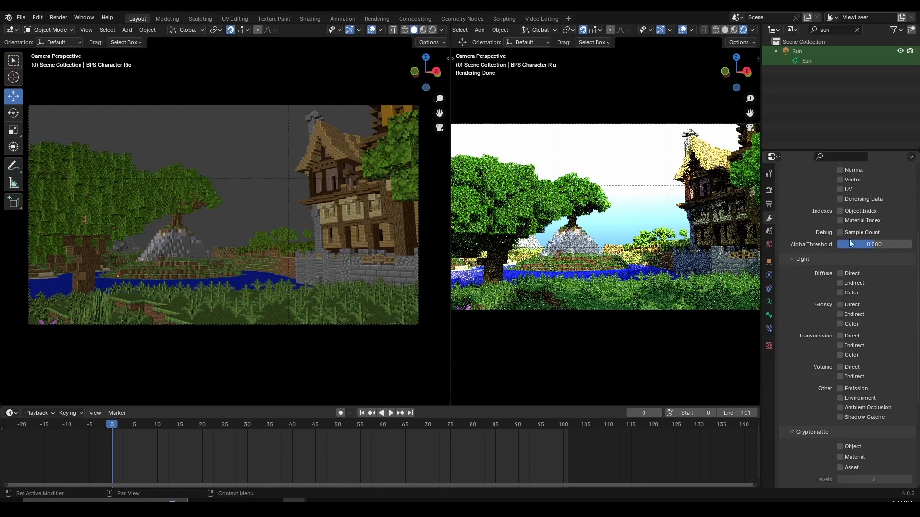
left_click(769, 245)
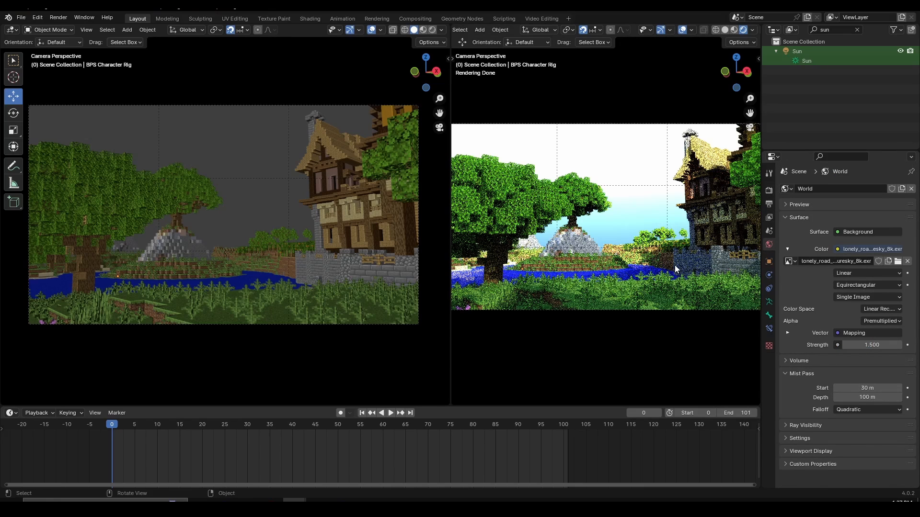
Step: Render the image from the scene camera and expand the final render's sampling settings
key("F12")
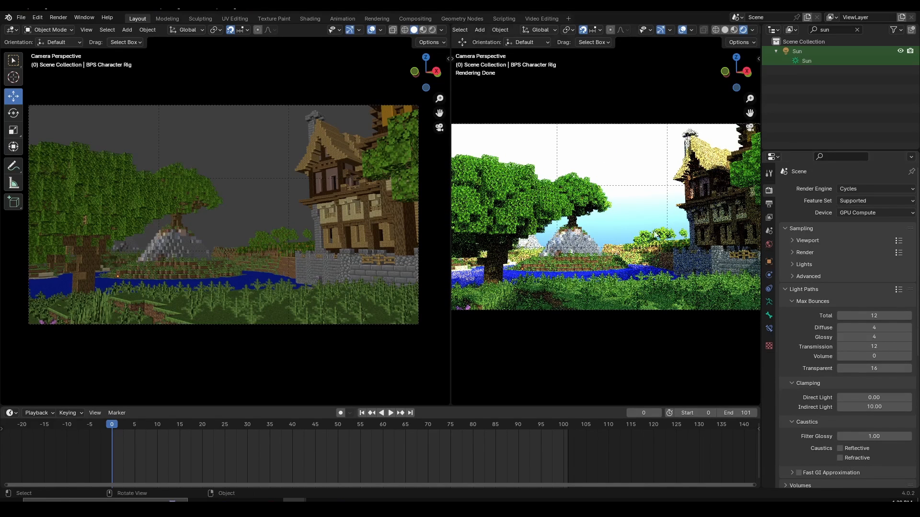
left_click(806, 252)
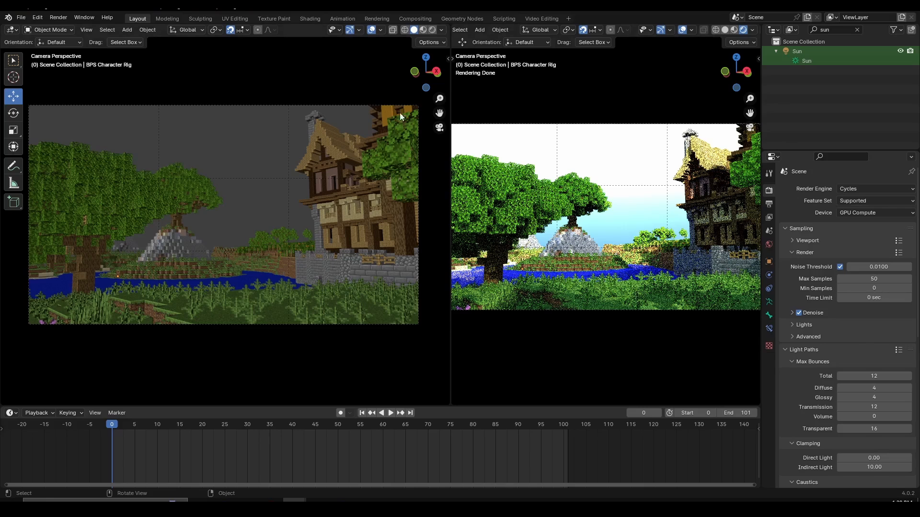
Step: In the Compositing workspace, enable nodes, connect the Render Layers image to the Composite image input, and make the node editor taller
left_click(428, 19)
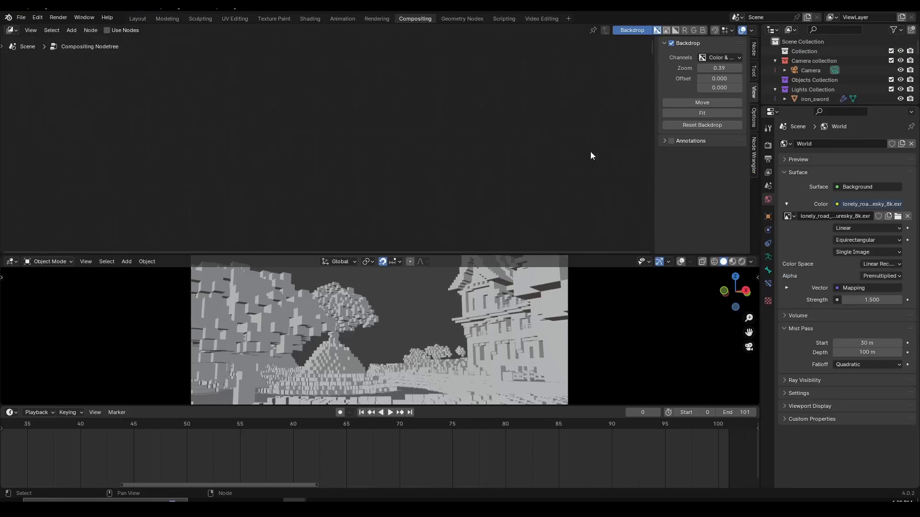
left_click(106, 30)
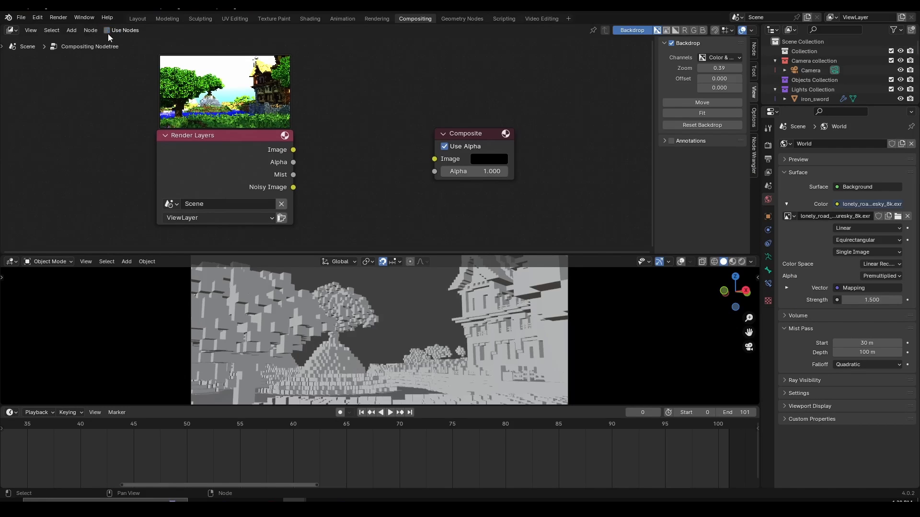
left_click_drag(258, 127, 434, 159)
left_click(462, 136)
middle_click_drag(351, 112, 364, 120)
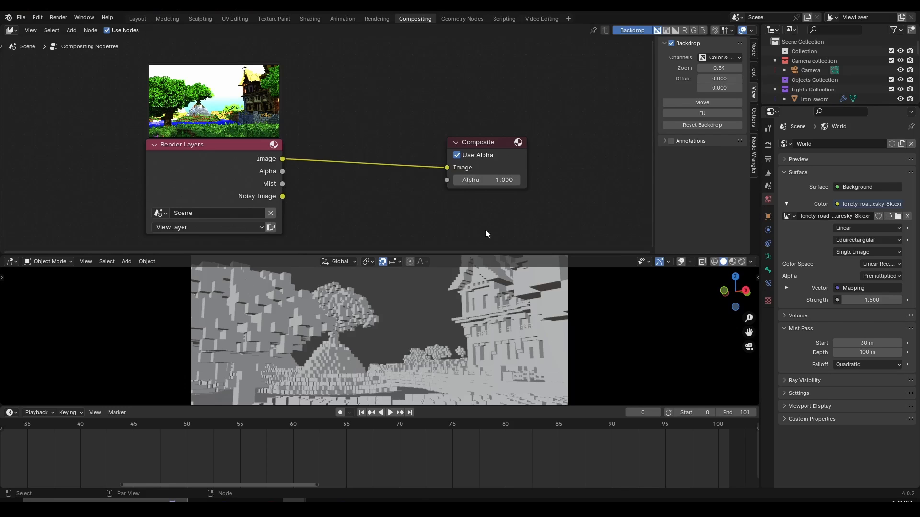
left_click_drag(462, 253, 502, 443)
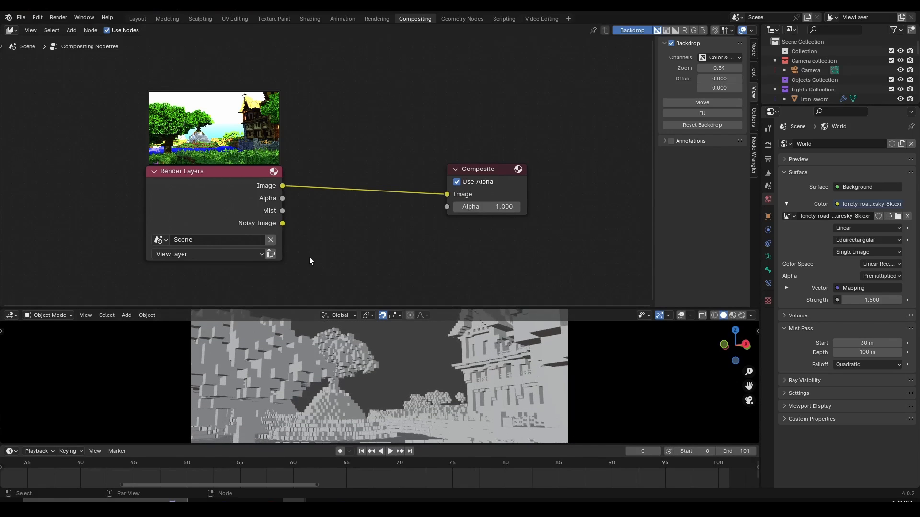
Step: Add a Viewer node fed by the Render Layers image and place the Viewer and Composite nodes farther from Render Layers, one above the other
left_click(219, 185, "ctrl+shift")
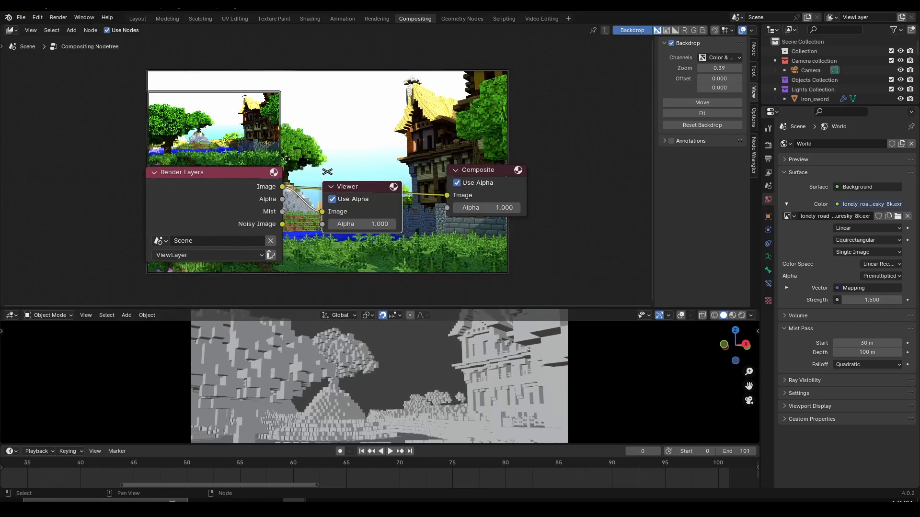
middle_click_drag(292, 153, 93, 113)
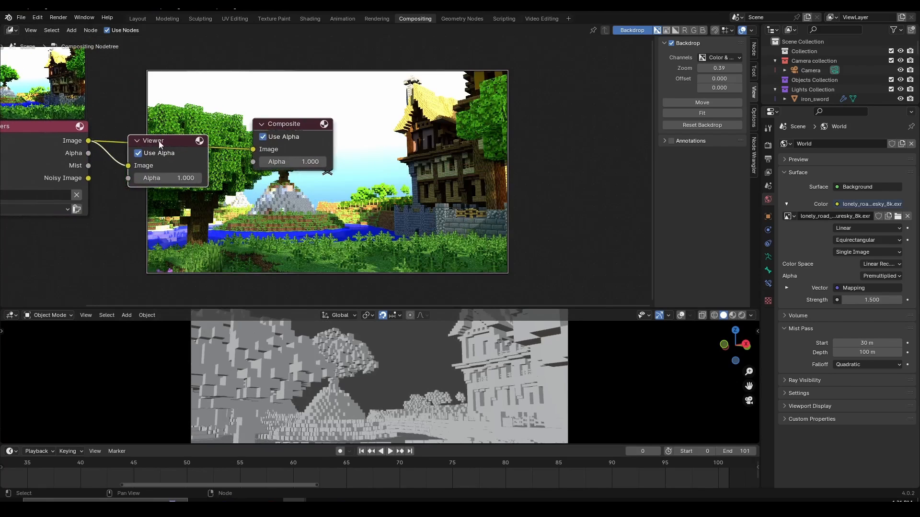
left_click_drag(155, 142, 434, 197)
left_click_drag(290, 128, 438, 110)
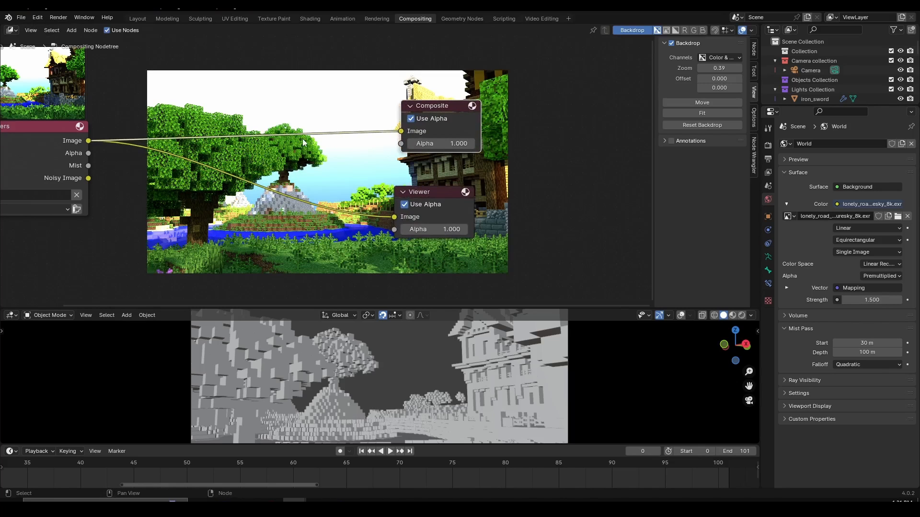
scroll(303, 143, "down", 2)
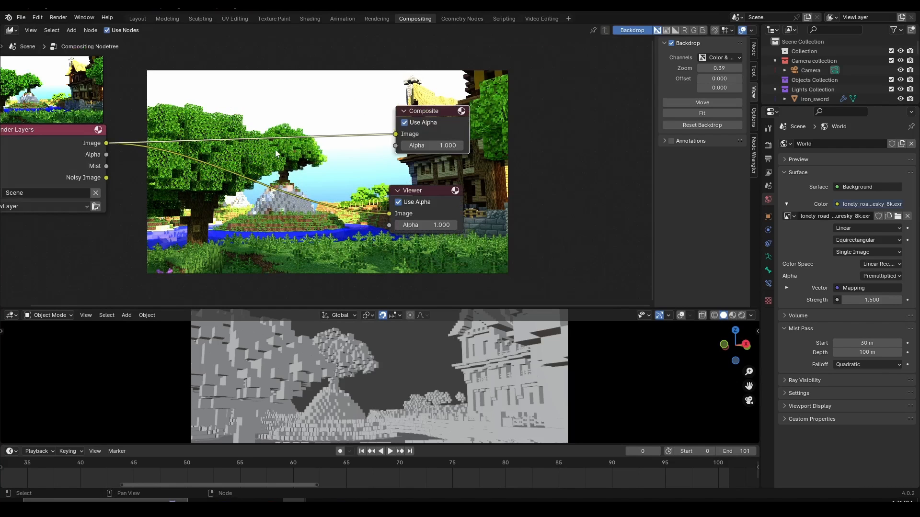
scroll(290, 155, "up", 1)
middle_click_drag(291, 156, 328, 205)
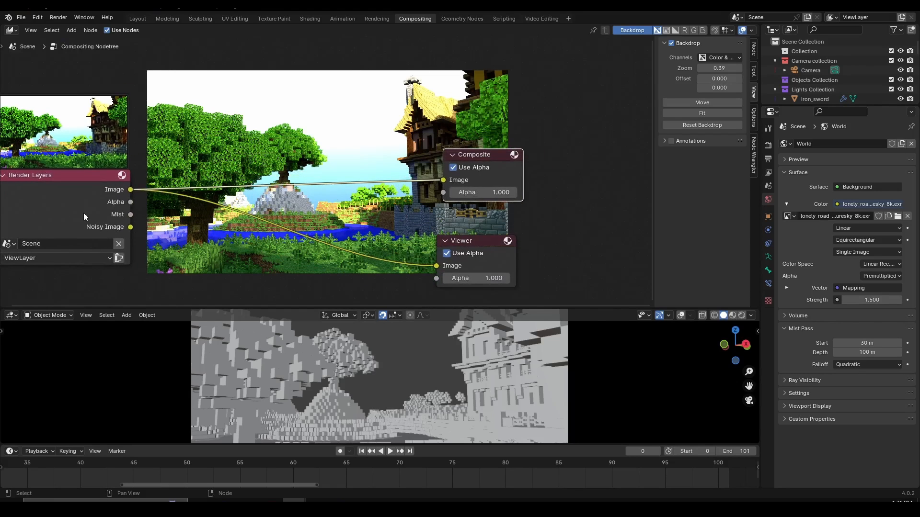
mouse_move(199, 182)
middle_mouse_down()
mouse_move(294, 113)
mouse_move(349, 128)
mouse_move(201, 177)
middle_mouse_up()
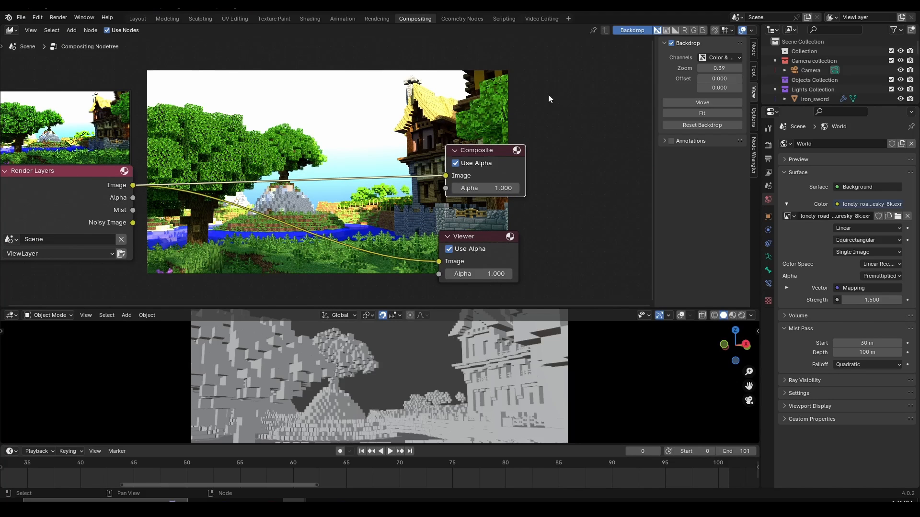
Step: Fit the backdrop to the node editor, then try zooming the backdrop image out and in and shifting its offset
left_click(715, 113)
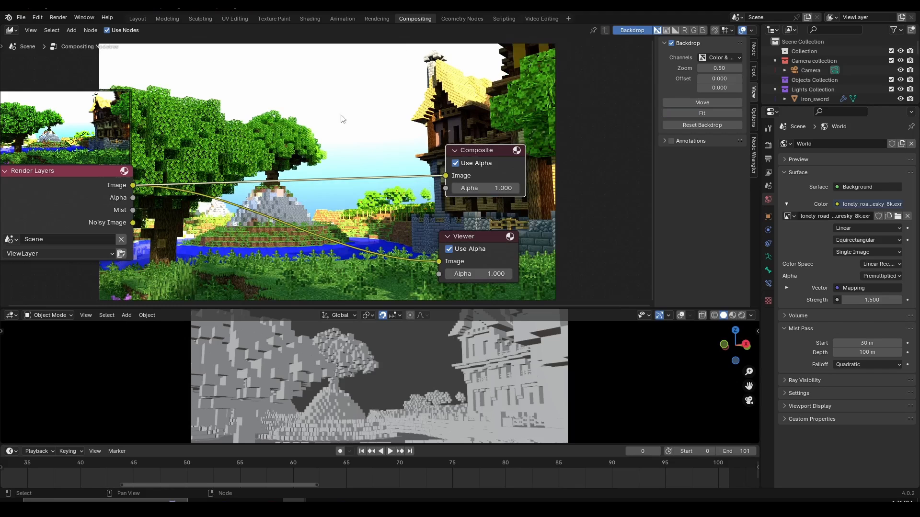
key("v")
key("v")
key("v")
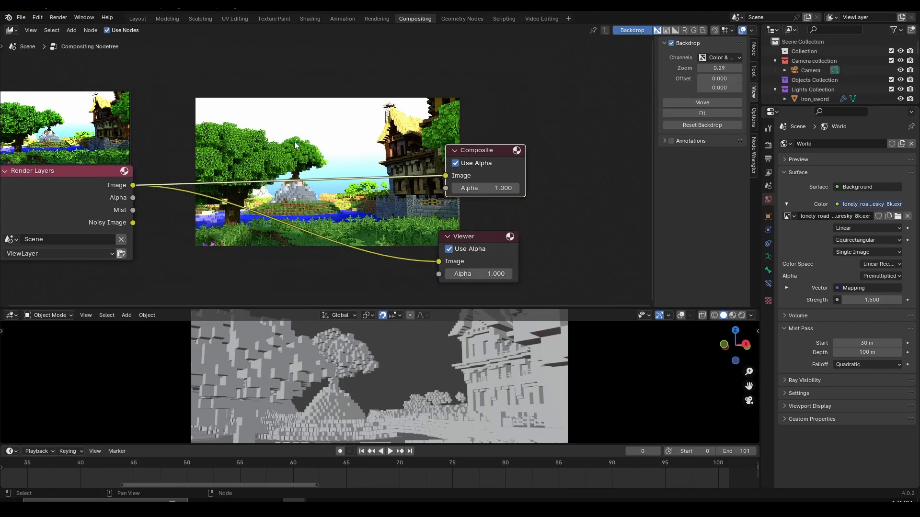
key("v")
key("v")
key("v")
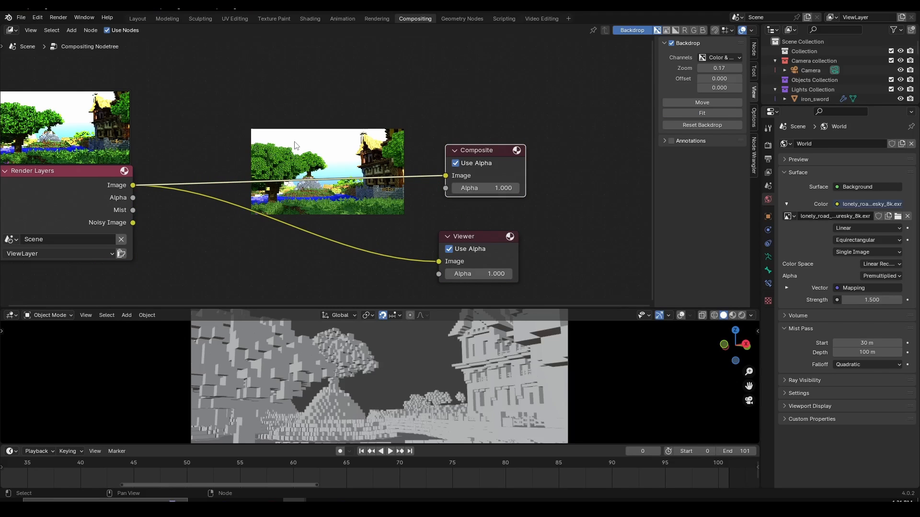
key("alt+v")
key("alt+v")
key("alt+v")
key("alt+v")
key("alt+v")
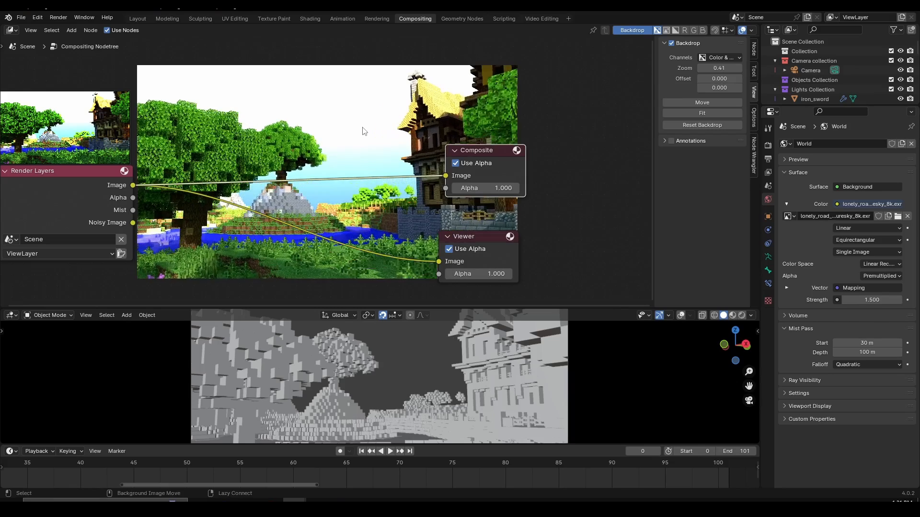
key("alt+v")
key("v")
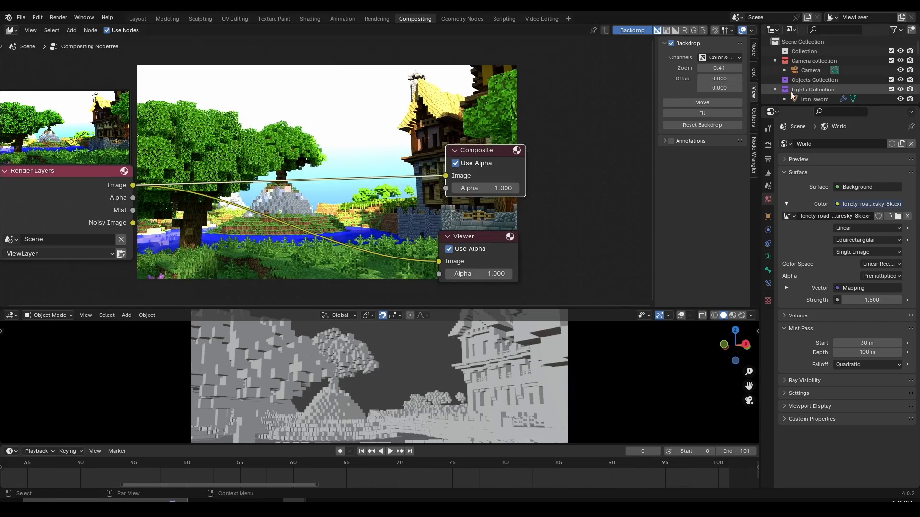
mouse_move(722, 68)
left_mouse_down()
mouse_move(734, 68)
mouse_move(718, 69)
left_mouse_up()
key("alt+v")
key("alt+v")
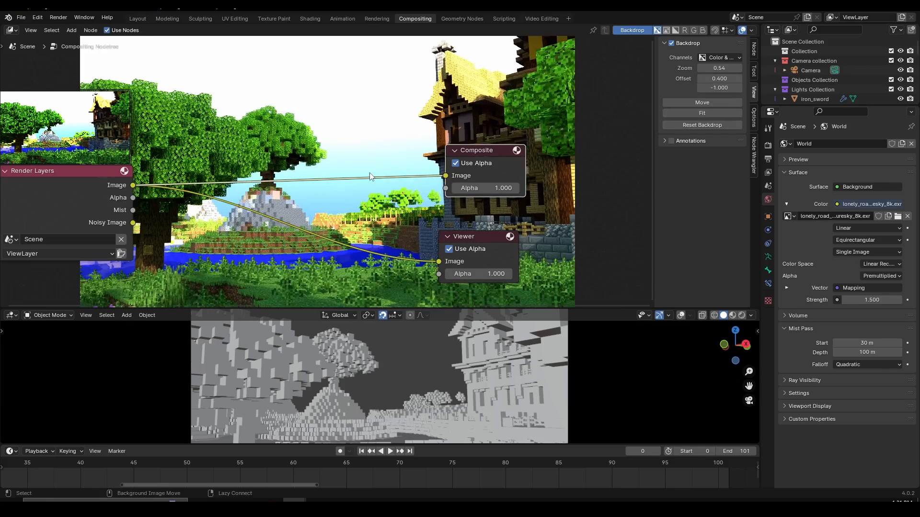
key("v")
key("v")
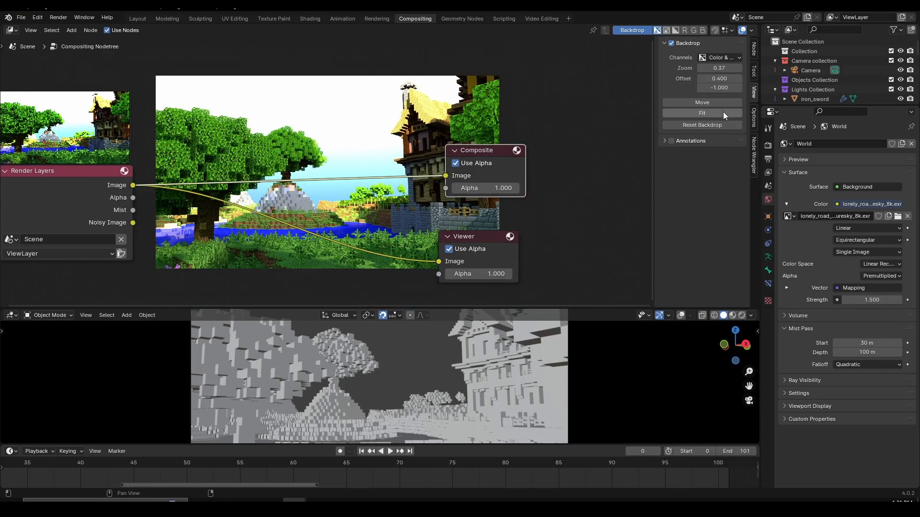
Step: Refit the backdrop to the node editor and space the Composite and Viewer nodes farther away from the Render Layers node
left_click(723, 111)
middle_click_drag(297, 127, 405, 93)
left_click_drag(166, 165, 124, 165)
middle_click_drag(593, 114, 483, 123)
left_click_drag(475, 133, 562, 125)
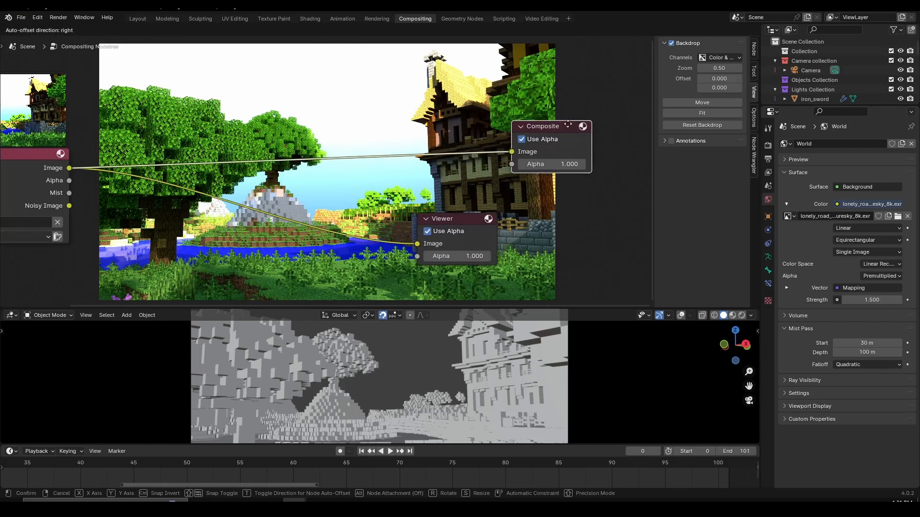
left_click_drag(459, 219, 557, 194)
scroll(379, 198, "down", 2)
middle_click_drag(379, 199, 542, 231)
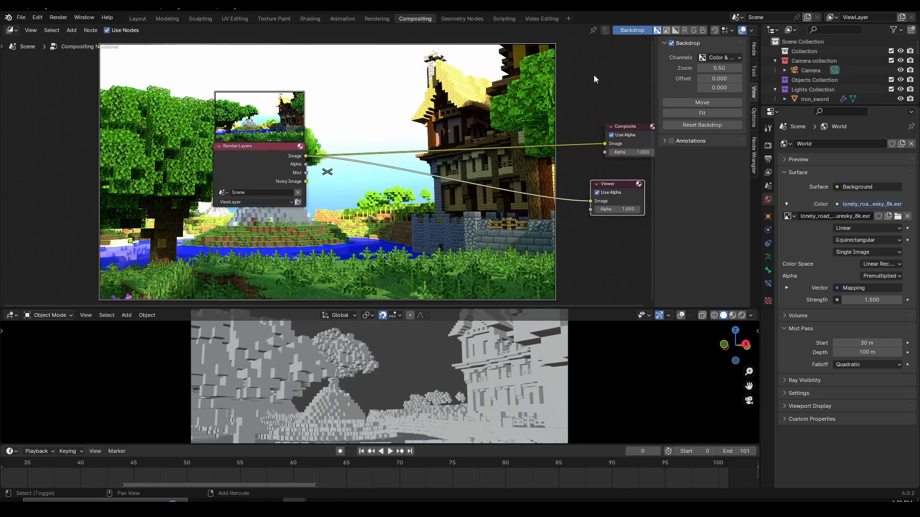
Step: Add one shared reroute point across the two links from the Render Layers image to the Composite and Viewer nodes
mouse_move(594, 75)
right_mouse_down("shift")
mouse_move(567, 126)
mouse_move(560, 176)
mouse_move(570, 242)
right_mouse_up("shift")
middle_click_drag(566, 173, 421, 181)
scroll(421, 182, "up", 3)
left_click_drag(437, 185, 435, 185)
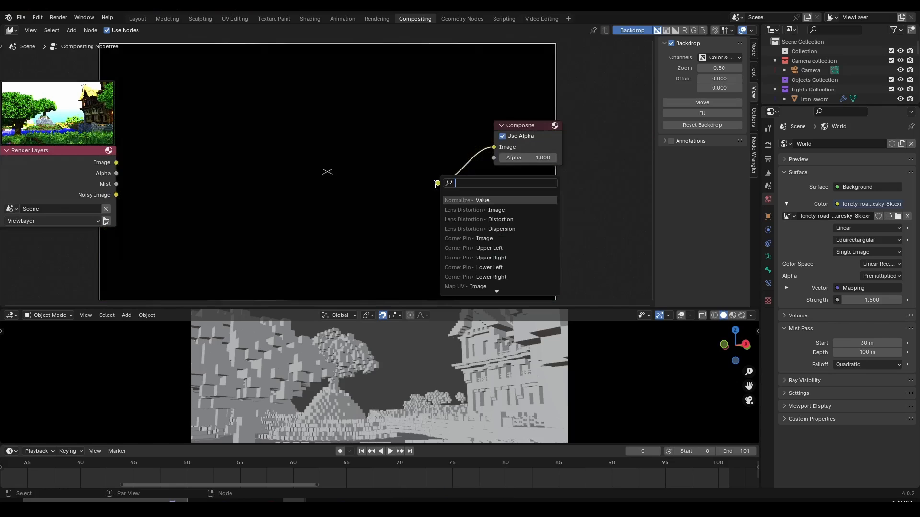
left_click(405, 185)
key("ctrl+z")
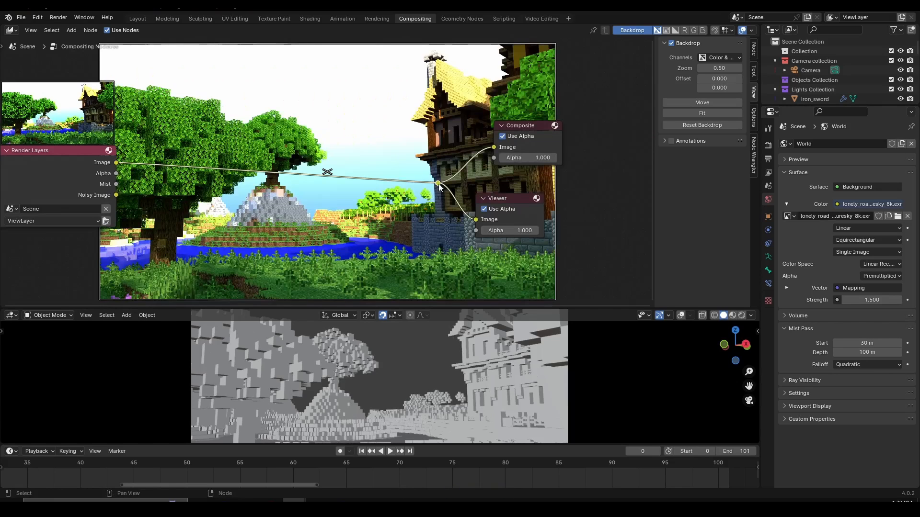
Step: Move the Render Layers node farther from the reroute to make room for effect nodes
scroll(172, 160, "down", 2)
middle_click_drag(162, 159, 229, 163)
left_click_drag(134, 178, 110, 202)
middle_click_drag(289, 128, 291, 177)
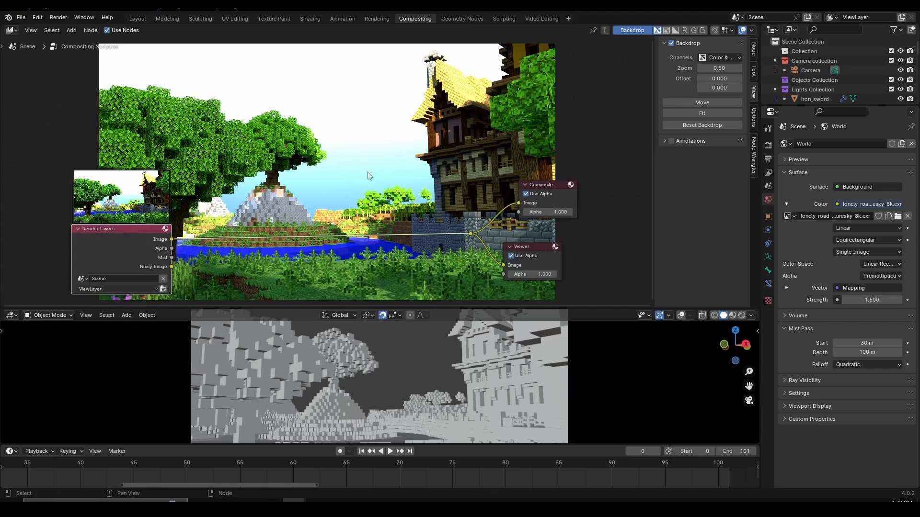
middle_click_drag(234, 206, 237, 202)
scroll(235, 201, "up", 2)
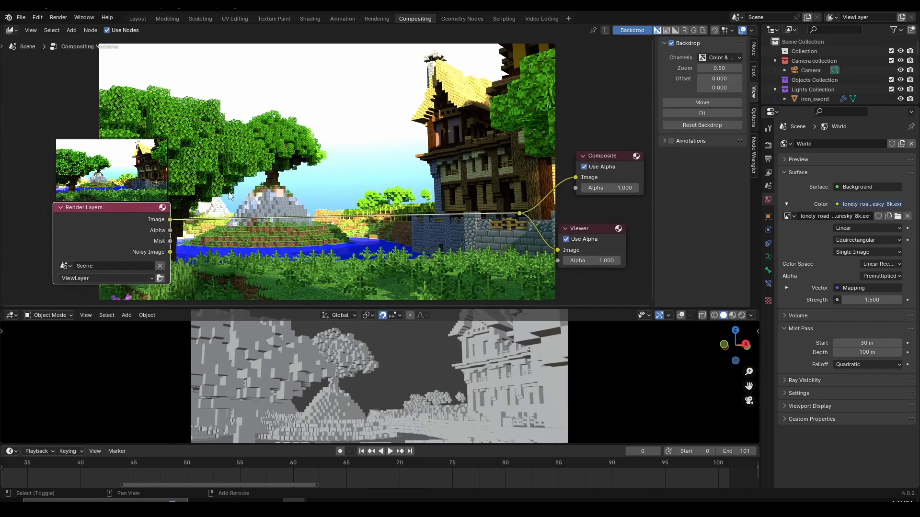
Step: Add a Glare node on the link between the Render Layers image and the reroute
key("shift+a")
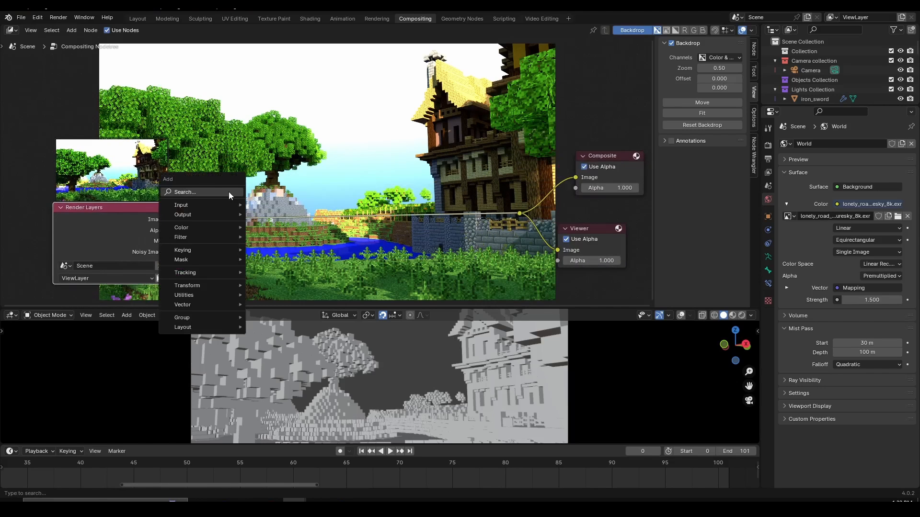
left_click(186, 192)
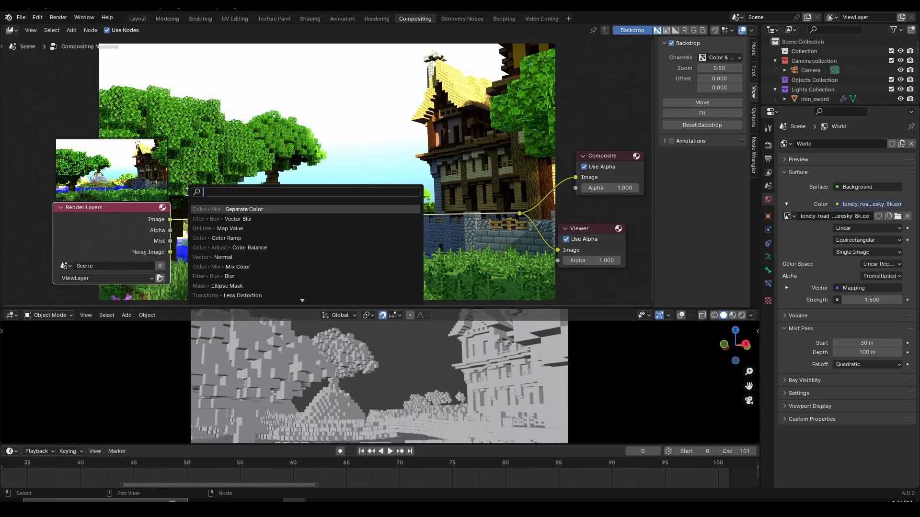
type("glare")
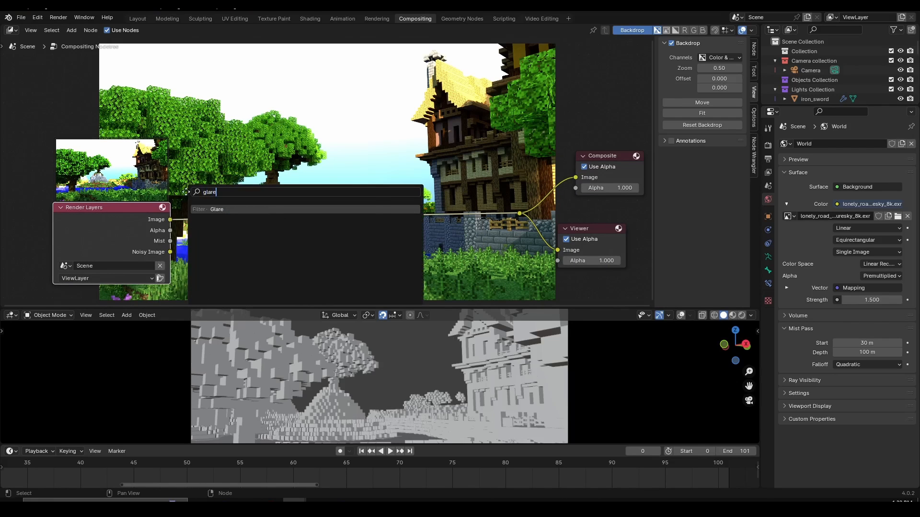
key("Return")
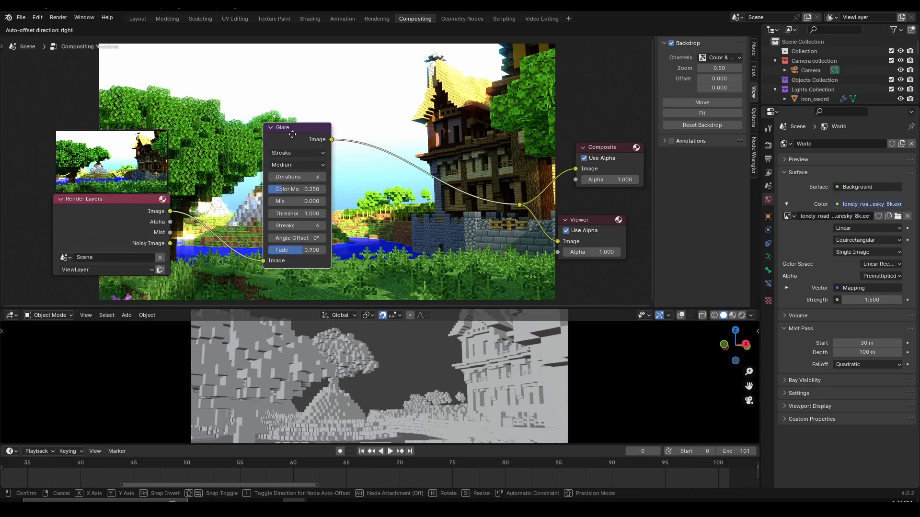
left_click(311, 115)
Step: Duplicate the Glare node and place the unconnected copy directly below the original
middle_click_drag(311, 115, 359, 152)
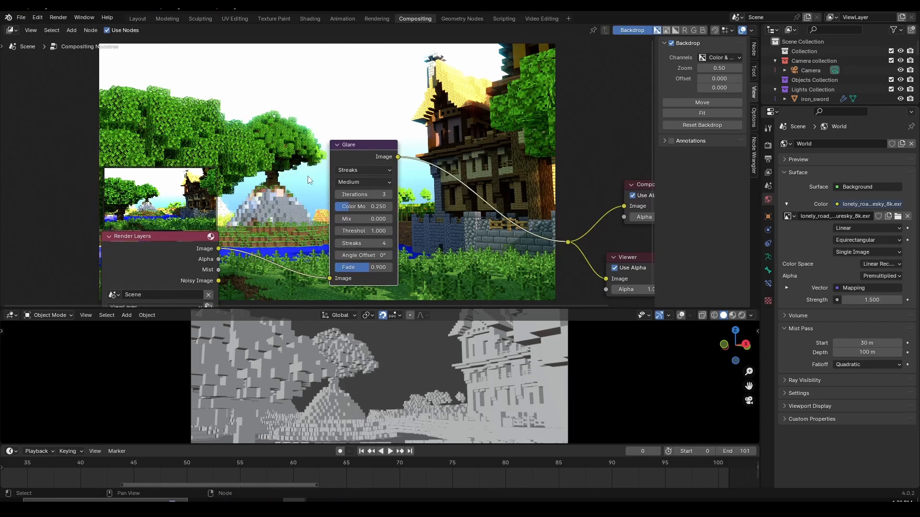
middle_click_drag(300, 187, 282, 106)
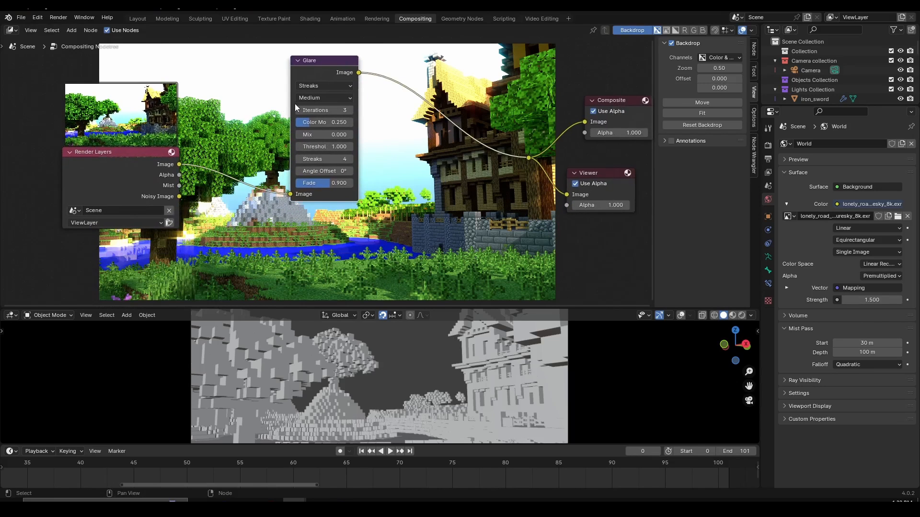
scroll(302, 99, "down", 1)
key("shift+d")
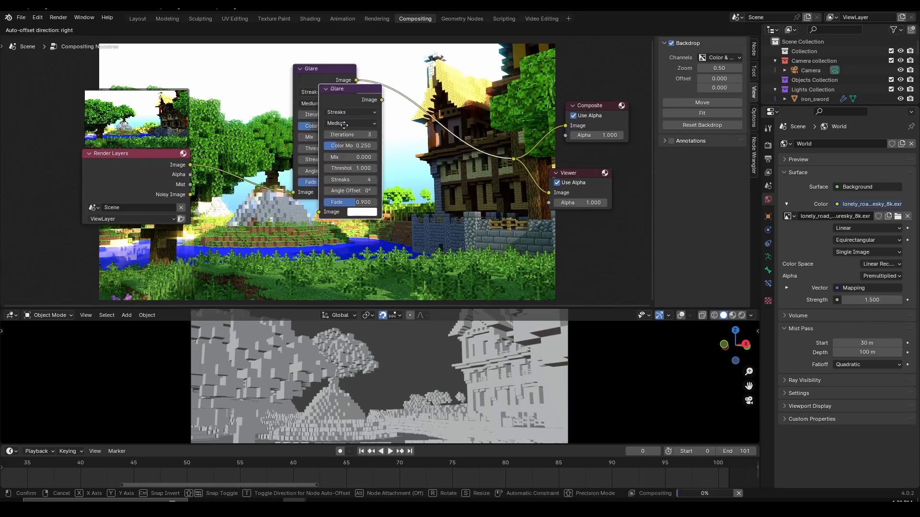
left_click(309, 222)
middle_click_drag(356, 173, 277, 176)
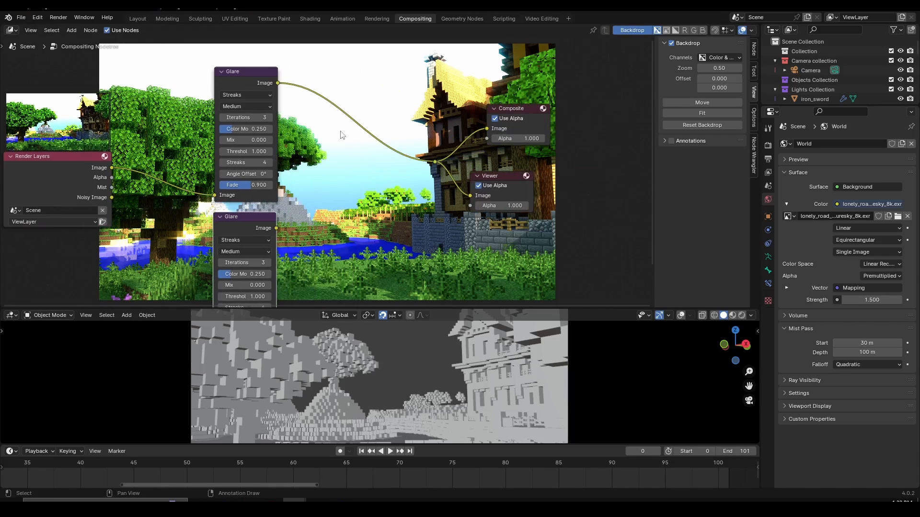
Step: Change the connected Glare node's type to Fog Glow
middle_click_drag(234, 105, 307, 169)
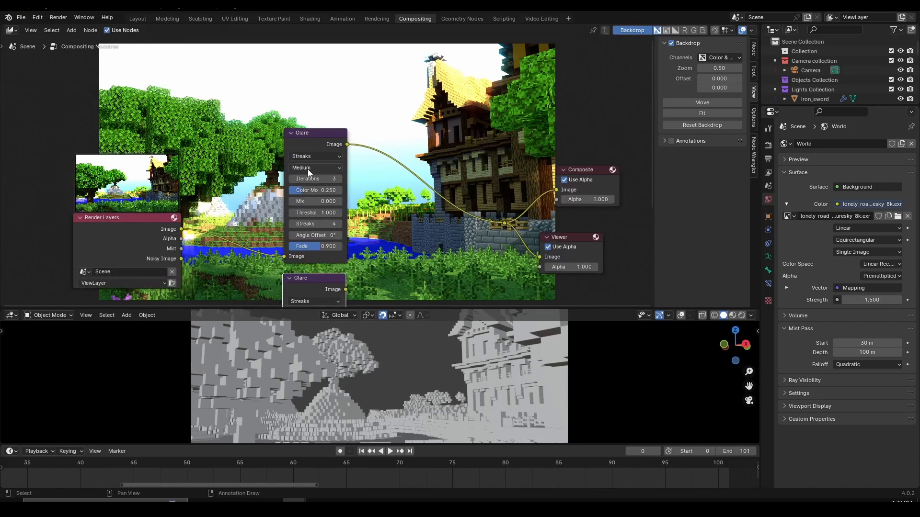
scroll(276, 179, "up", 2)
middle_click_drag(297, 212, 341, 237)
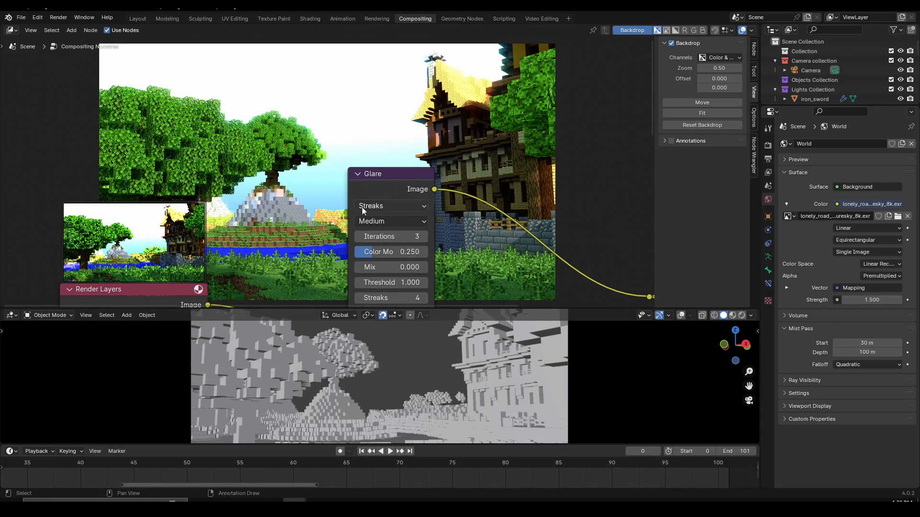
middle_click_drag(327, 244, 374, 206)
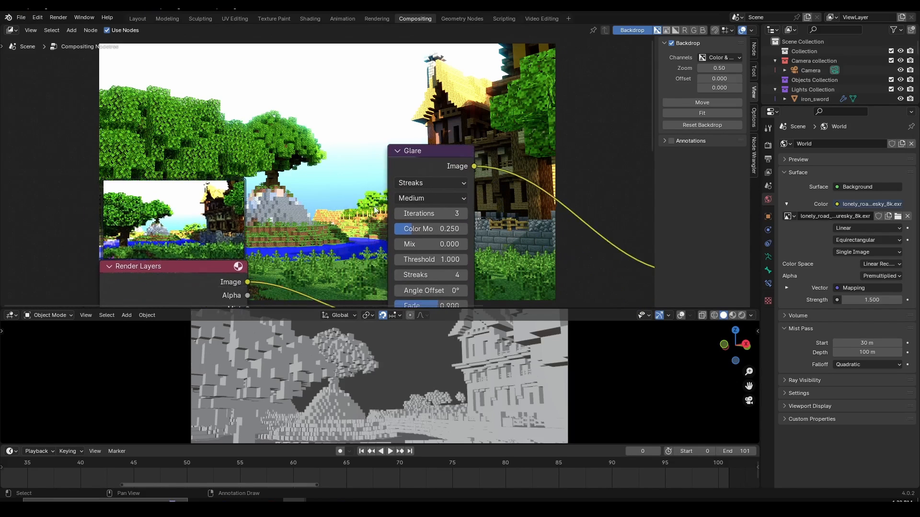
scroll(373, 206, "up", 1)
left_click(443, 188)
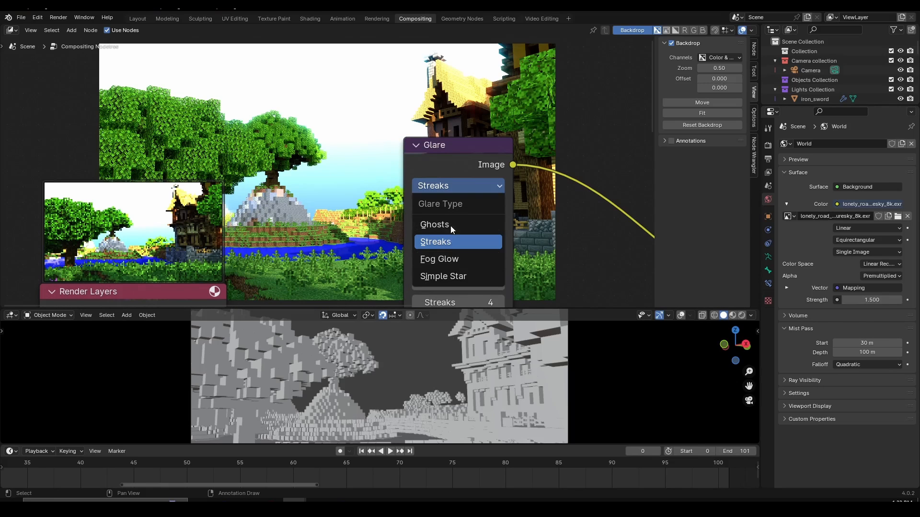
left_click(452, 260)
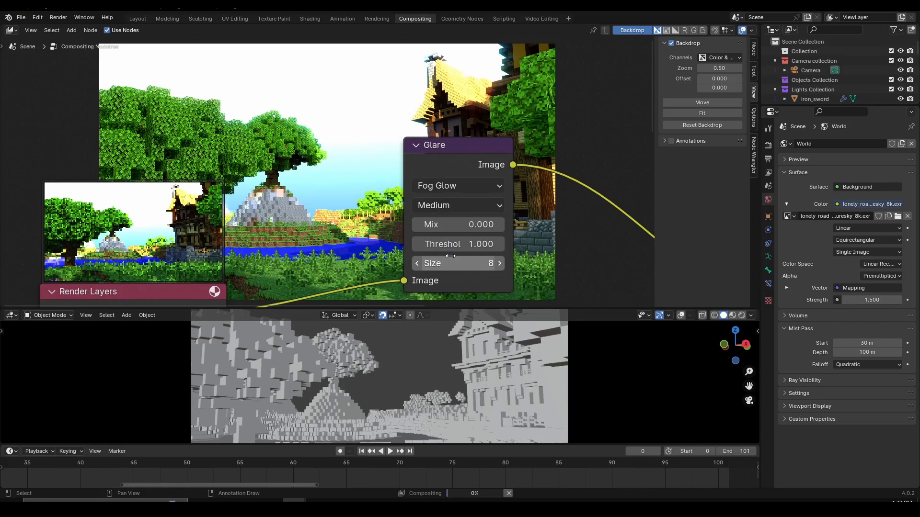
Step: Set the Fog Glow node's threshold to 0.7 and reduce the backdrop zoom to 0.34
middle_click_drag(351, 243, 347, 215)
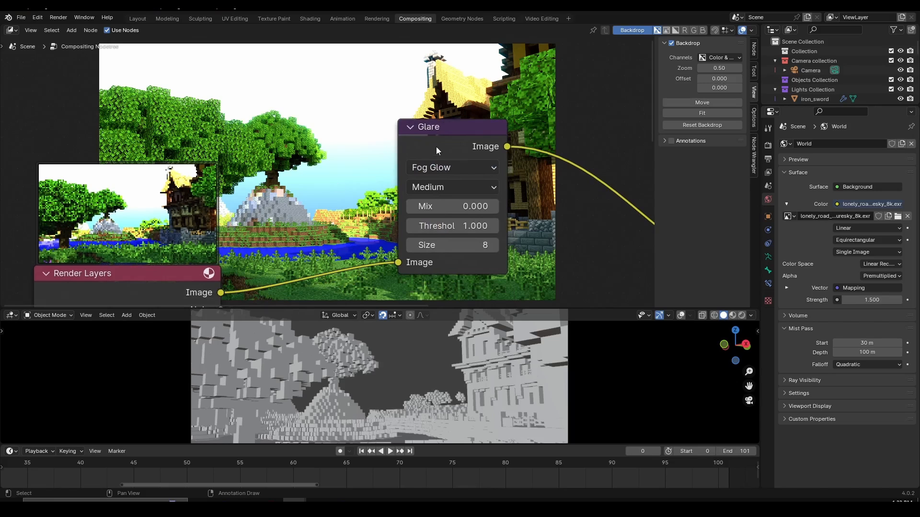
left_click(415, 230)
left_click(415, 230)
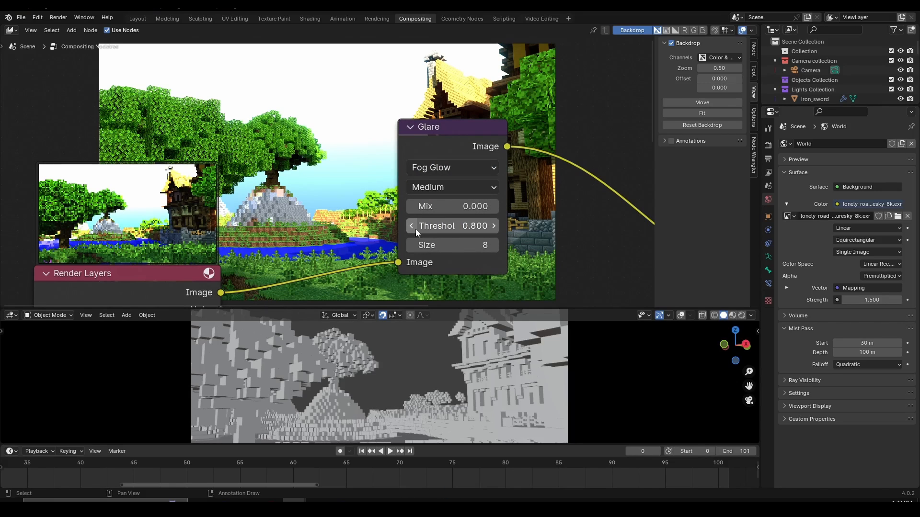
left_click(415, 229)
middle_click_drag(378, 191, 341, 191)
key("v")
key("v")
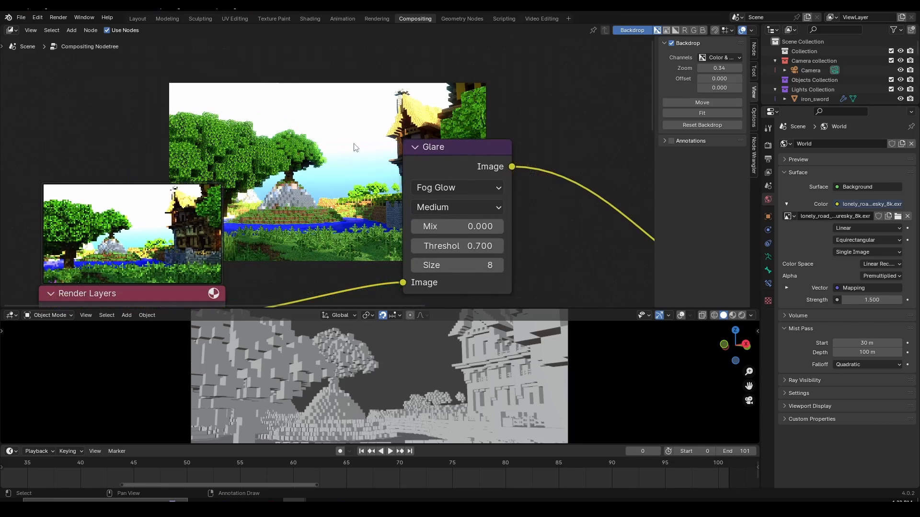
Step: Lower the Fog Glow node's threshold to 0.3
left_click(415, 246)
left_click(414, 246)
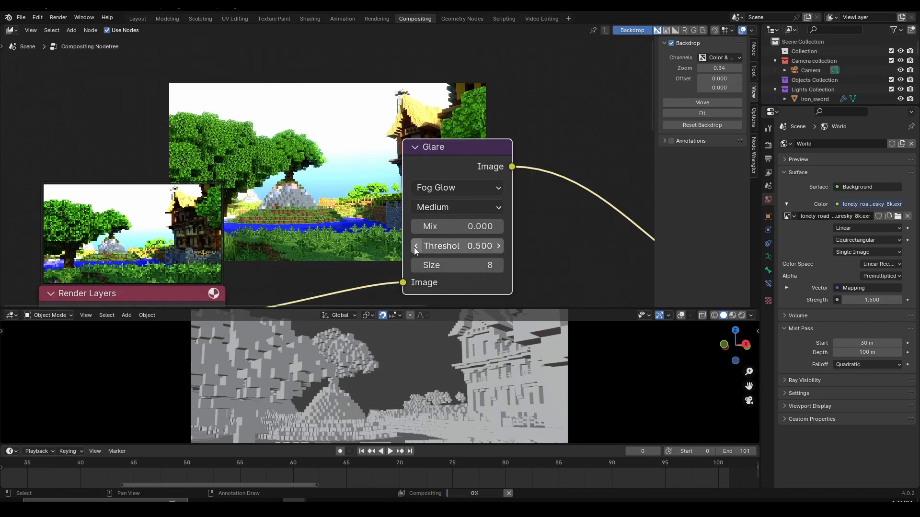
left_click(415, 246)
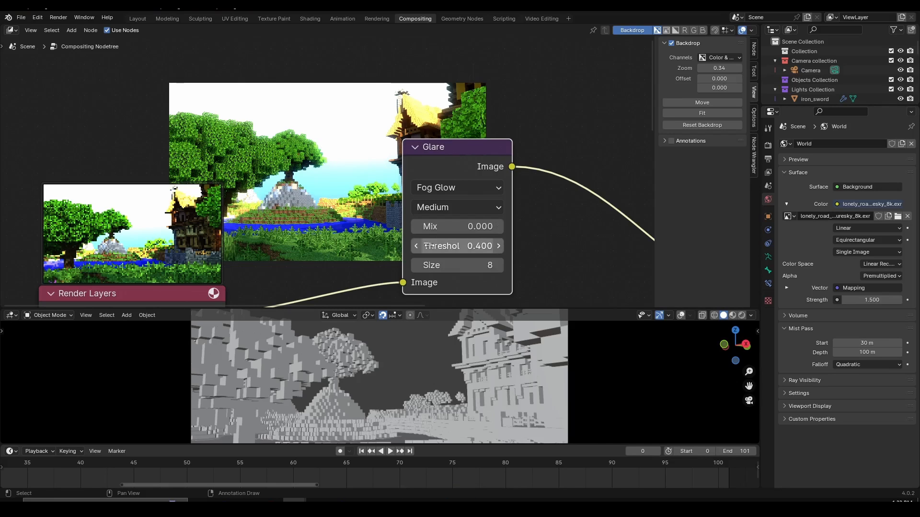
scroll(376, 61, "up", 5)
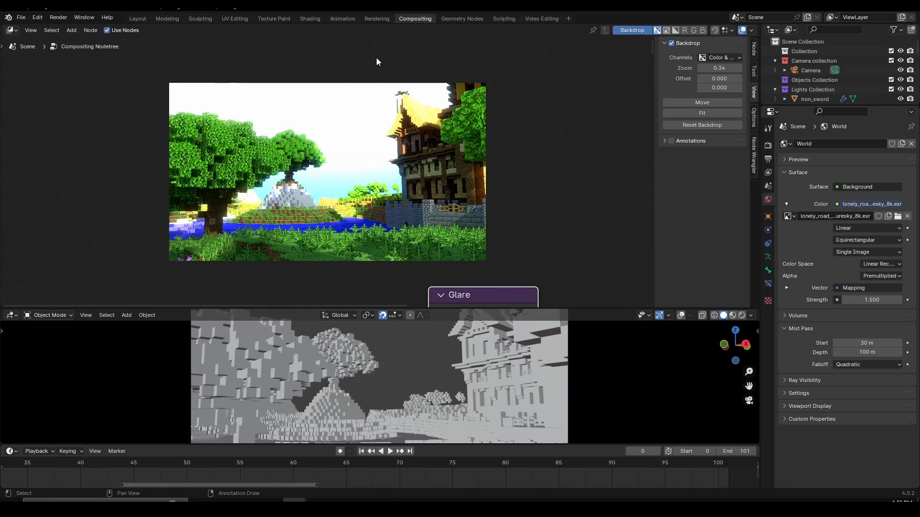
middle_click_drag(417, 178, 381, 98)
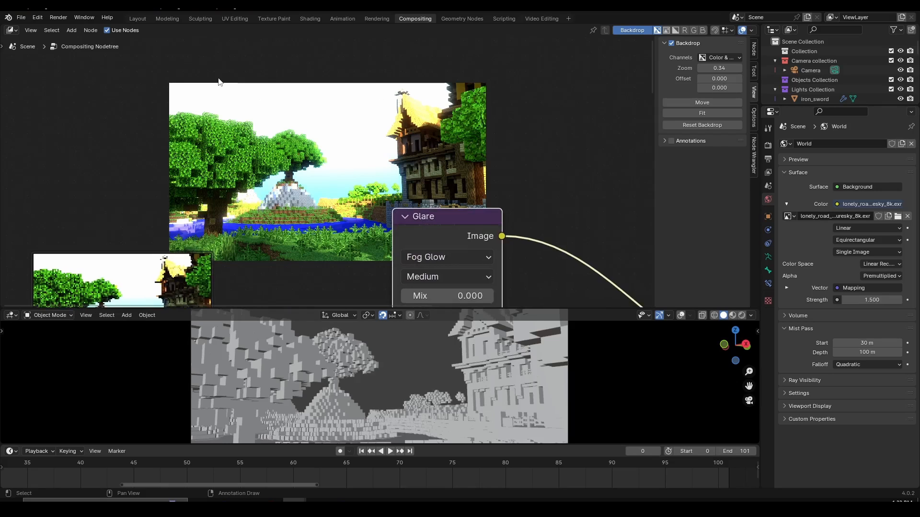
middle_click_drag(285, 183, 234, 88)
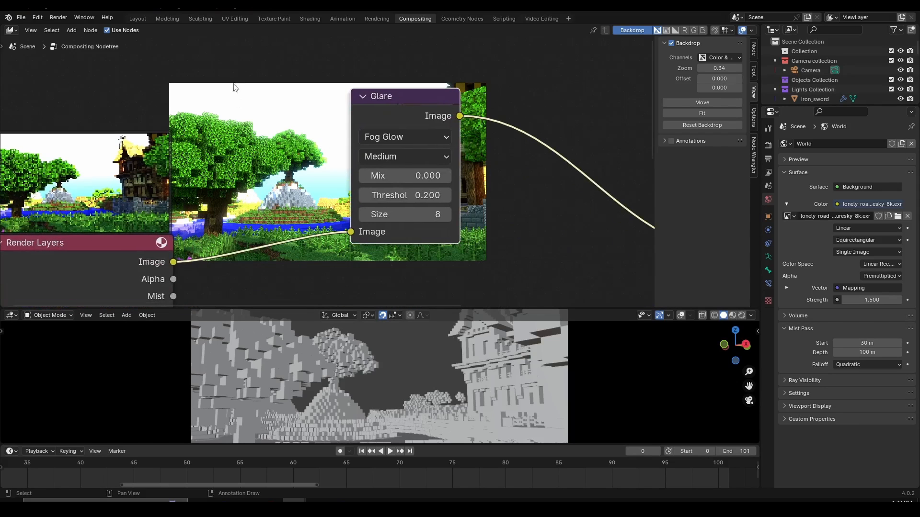
left_click(447, 194)
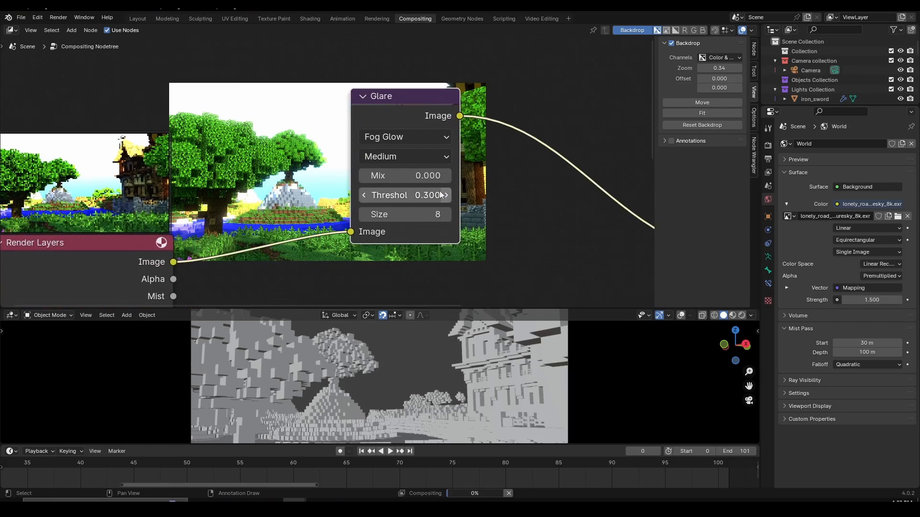
Step: Add a Mix Color node on the link between the Fog Glow node's output and the reroute
middle_click_drag(288, 119, 315, 117)
scroll(335, 139, "down", 3)
middle_click_drag(421, 191, 256, 92)
middle_click_drag(382, 154, 385, 191)
left_click_drag(263, 236, 259, 221)
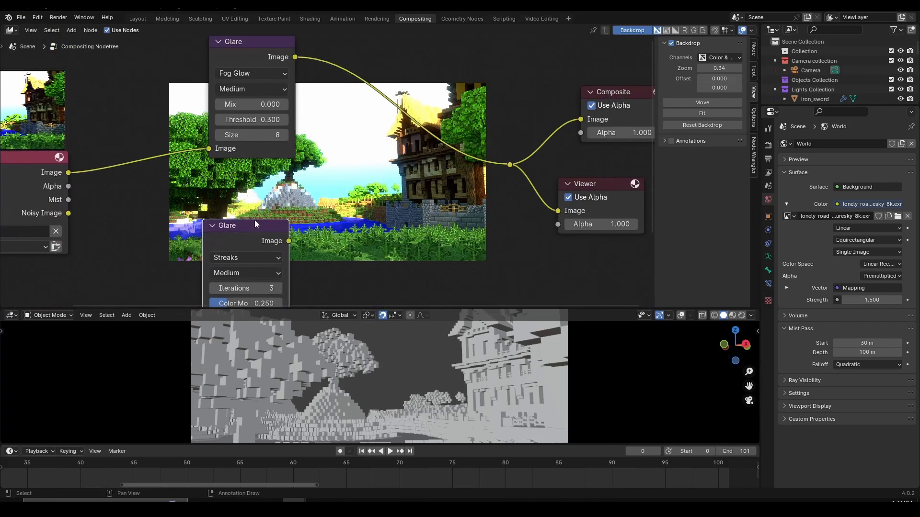
mouse_move(369, 210)
middle_mouse_down()
mouse_move(354, 221)
mouse_move(297, 211)
middle_mouse_up()
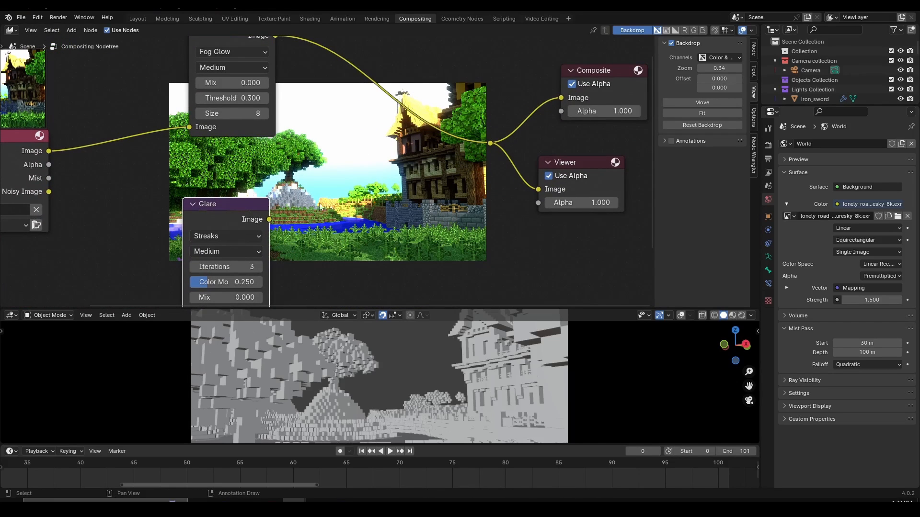
key("shift+a")
type("m")
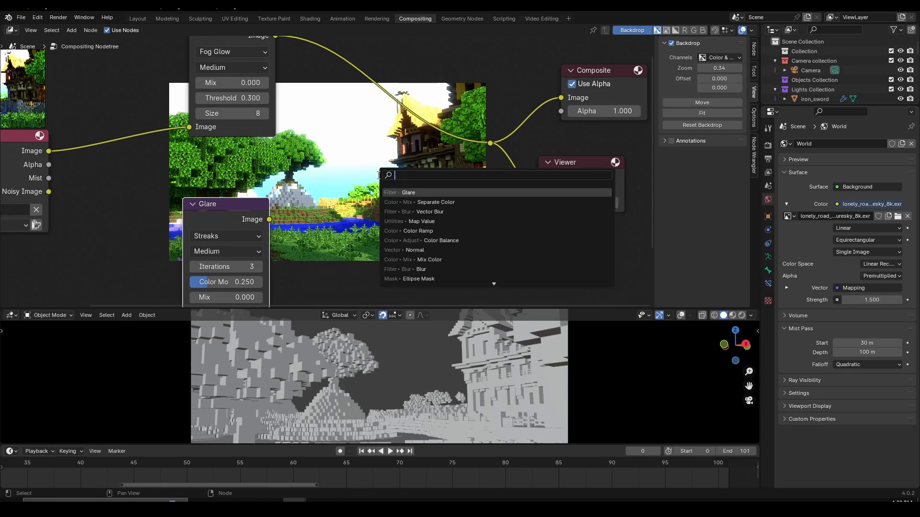
type("ix")
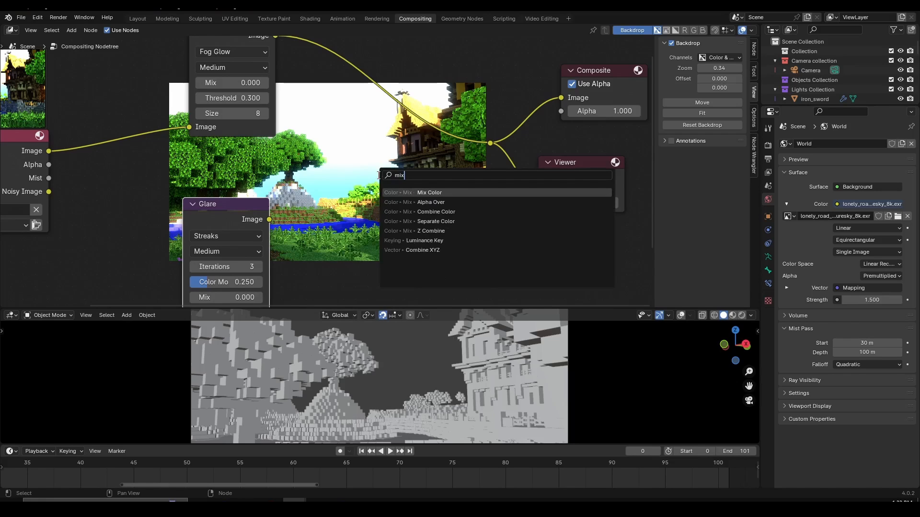
left_click(420, 193)
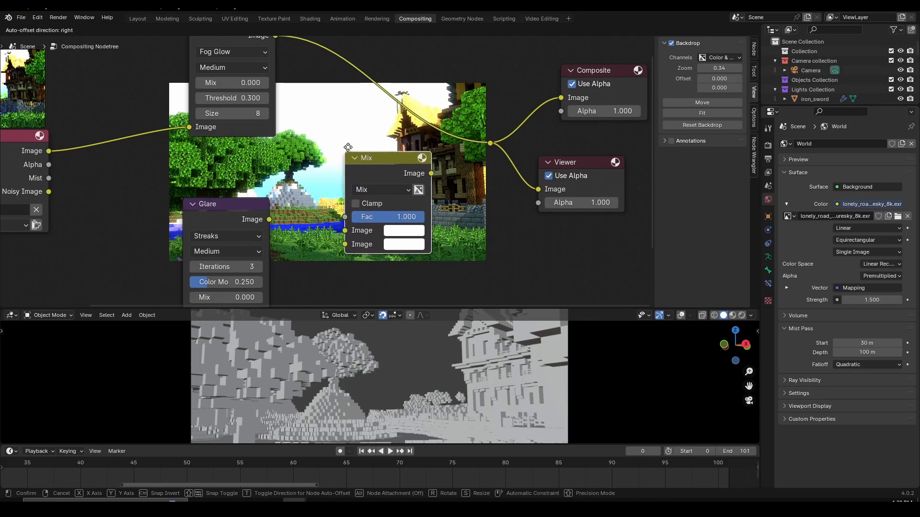
left_click(349, 96)
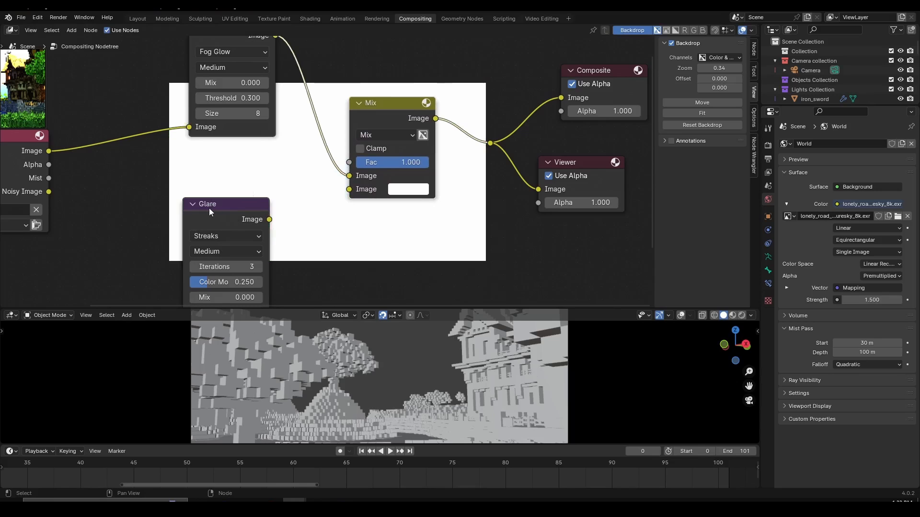
Step: Connect the Streaks Glare node's image output to the Mix node's second image input
middle_click_drag(209, 208, 193, 171)
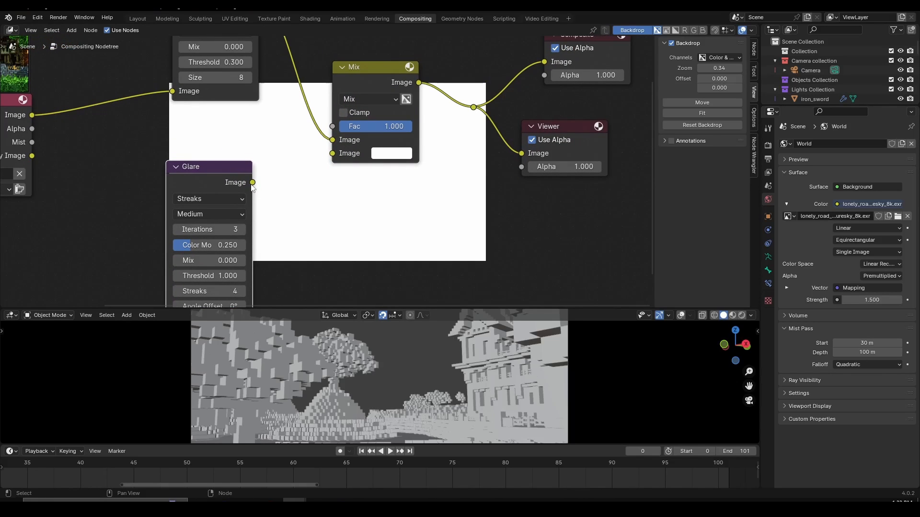
left_click_drag(252, 183, 272, 185)
left_click_drag(306, 160, 332, 153)
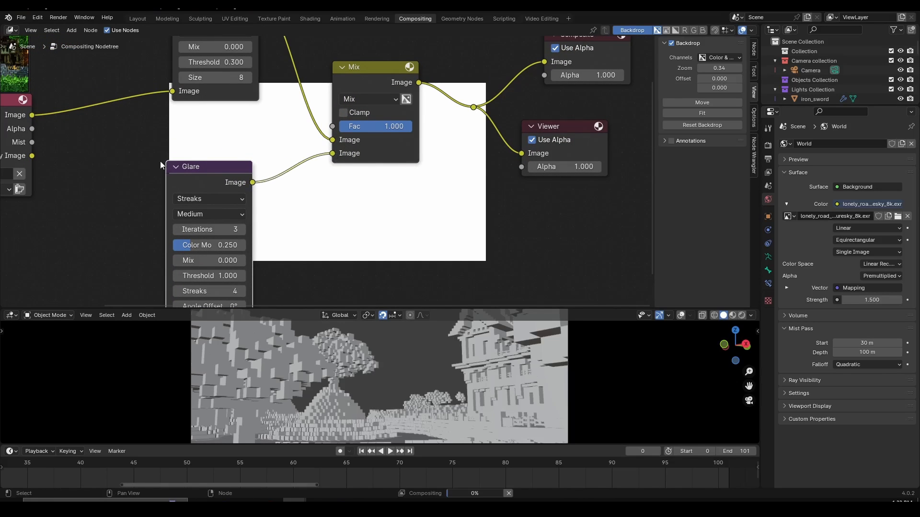
Step: Connect the Render Layers image output to the Streaks Glare node's image input and slightly adjust the Glare node's position
middle_click_drag(160, 161, 264, 123)
left_click_drag(81, 77, 97, 96)
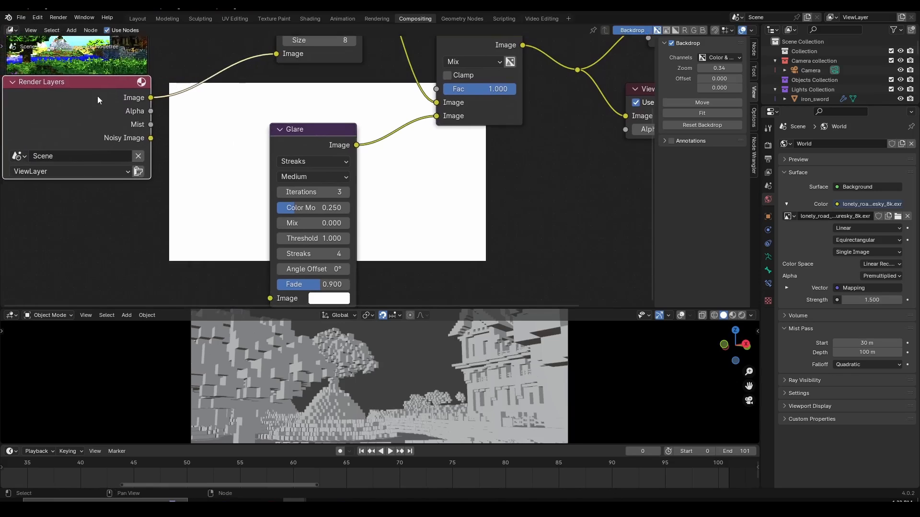
middle_click_drag(173, 113, 179, 82)
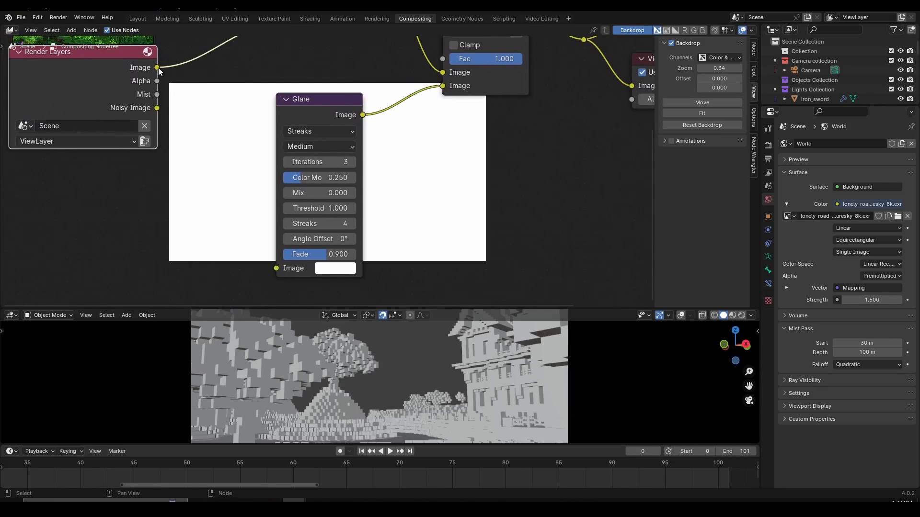
left_click_drag(158, 68, 269, 238)
middle_click_drag(268, 101, 266, 263)
left_click_drag(300, 81, 300, 78)
middle_click_drag(241, 303, 181, 198)
mouse_move(240, 162)
left_mouse_down()
mouse_move(240, 171)
mouse_move(246, 159)
left_mouse_up()
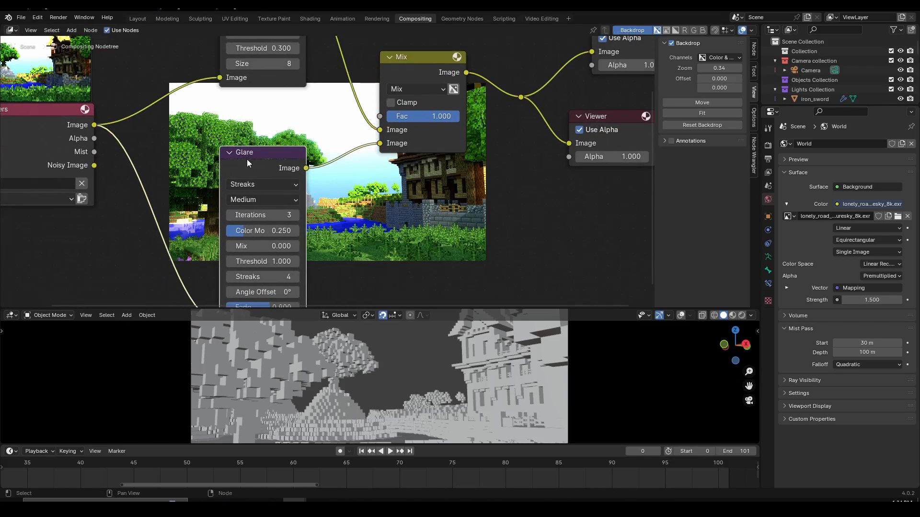
middle_click_drag(246, 159, 179, 154)
left_click_drag(180, 154, 198, 154)
Step: Change the lower Glare node's type to Ghosts and lower its threshold to 0.6
middle_click_drag(254, 139, 421, 101)
scroll(410, 204, "up", 4)
middle_click_drag(405, 179, 432, 166)
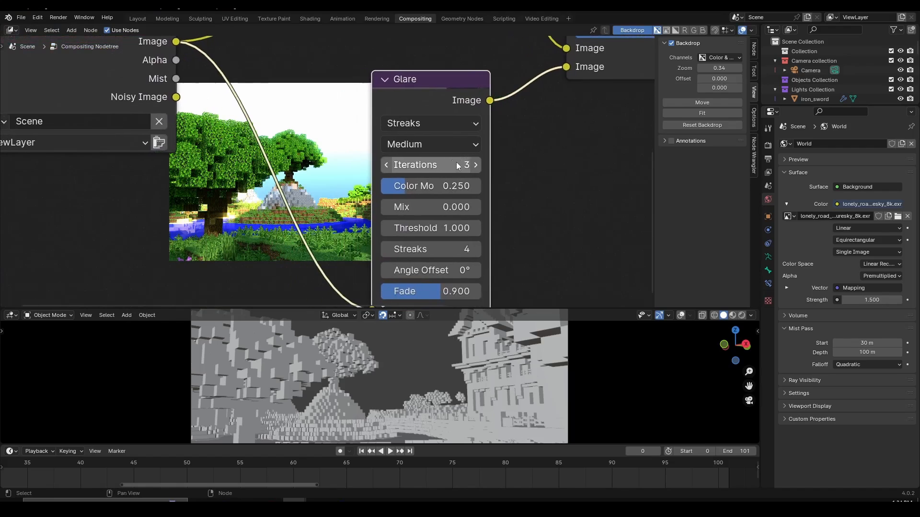
left_click(423, 126)
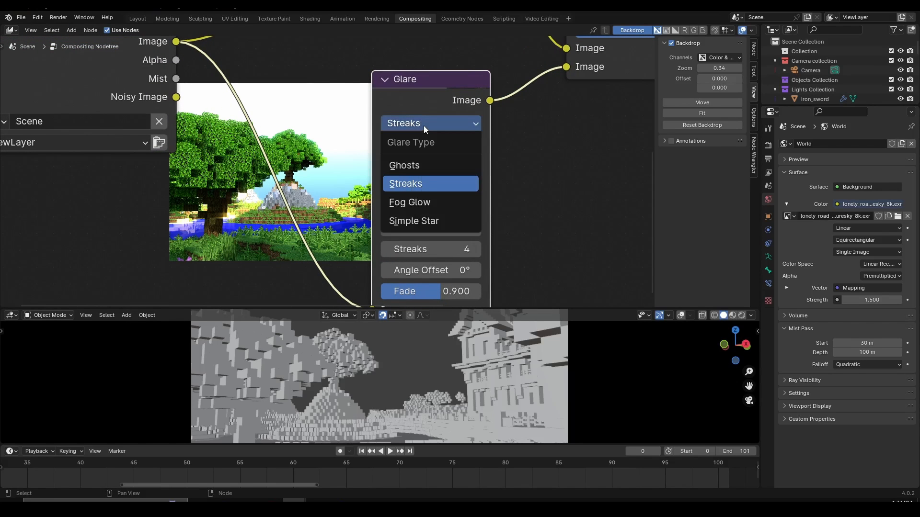
left_click(424, 161)
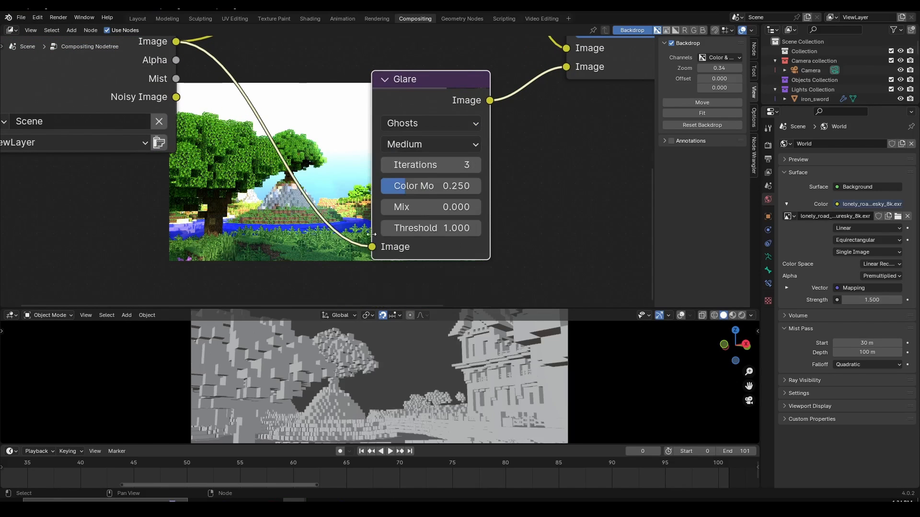
left_click(387, 229)
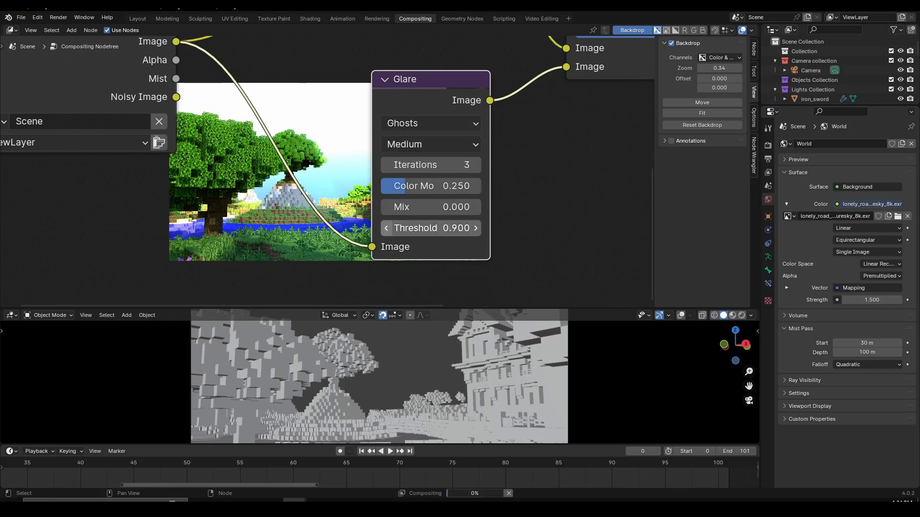
left_click(387, 228)
left_click(387, 229)
left_click(387, 229)
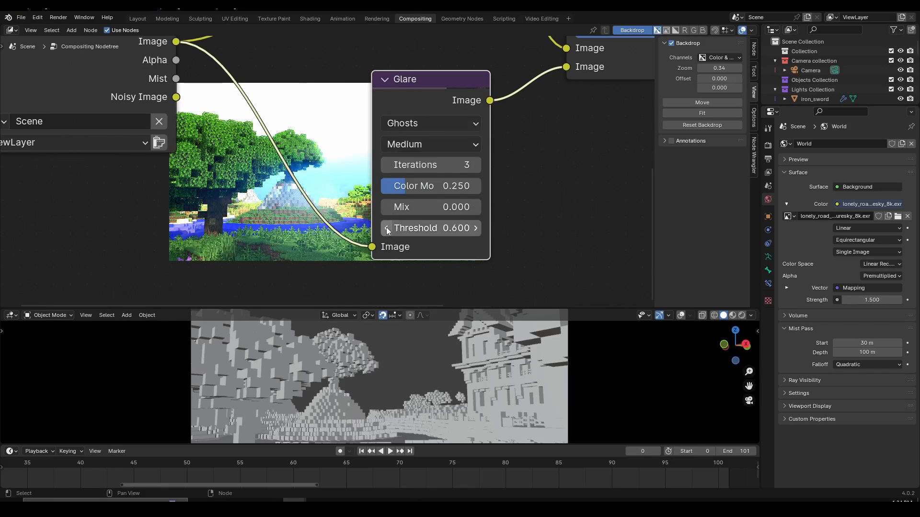
Step: Try a color modulation of 0.7 on the Ghosts node and reduce it to 0.258
middle_click_drag(307, 253, 370, 175)
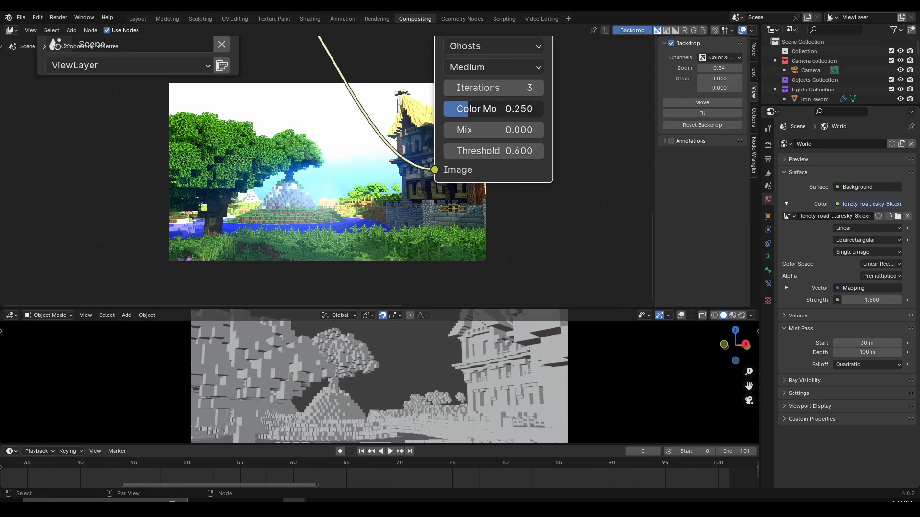
left_click_drag(469, 109, 513, 109)
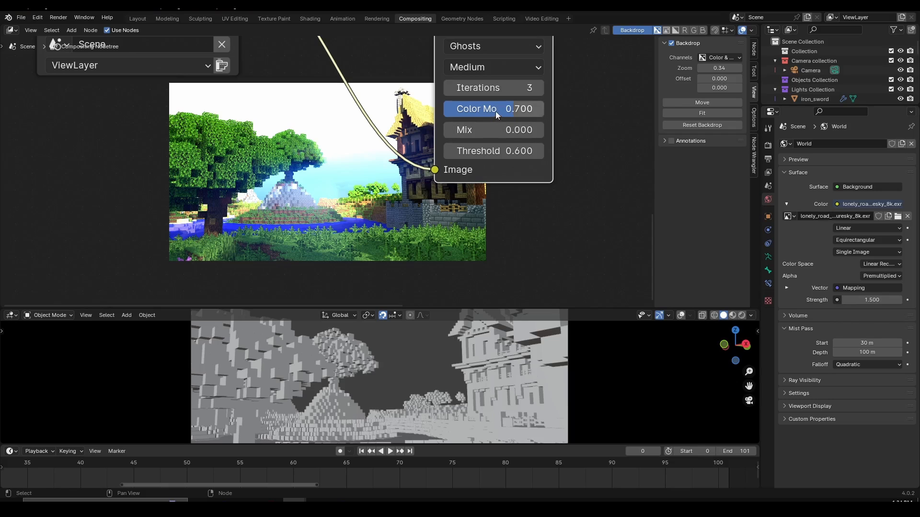
left_click_drag(495, 111, 451, 111)
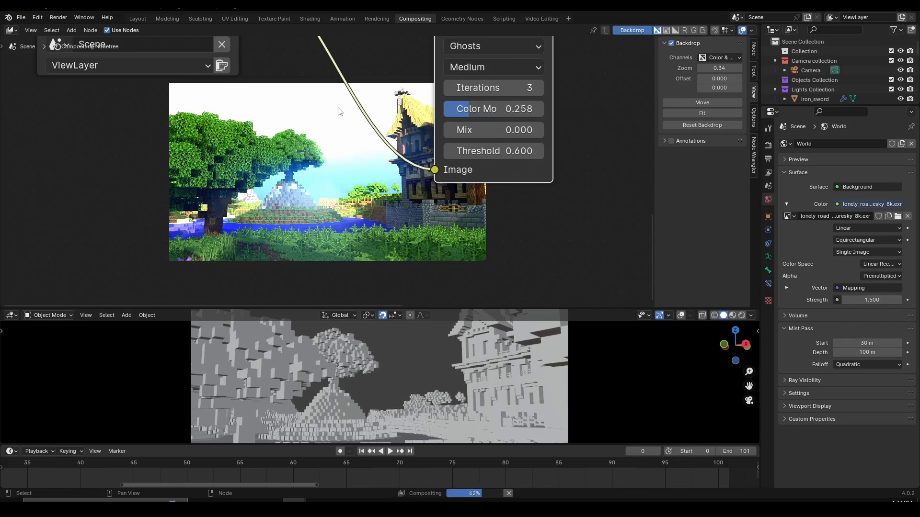
middle_click_drag(418, 97, 460, 81)
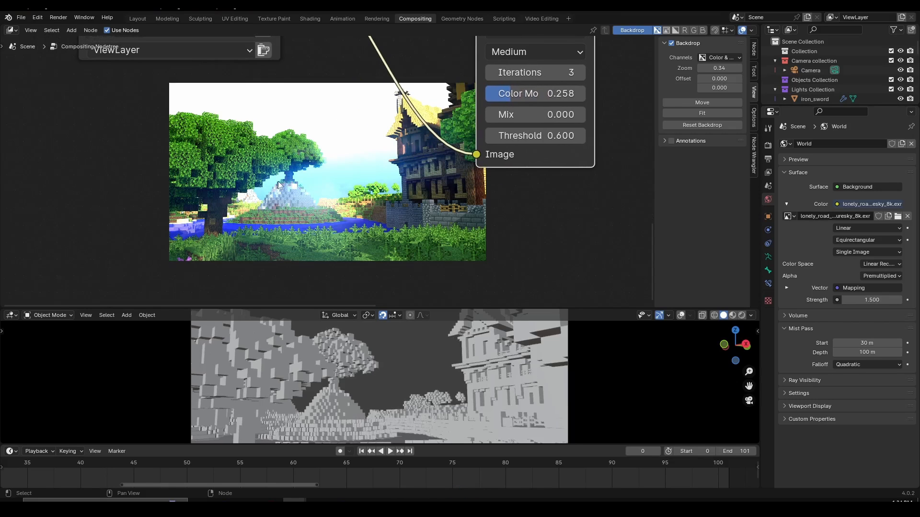
Step: Change the lower Glare node's type to Fog Glow and lower its threshold to 0.3
middle_click_drag(412, 139, 482, 148)
left_click(517, 91)
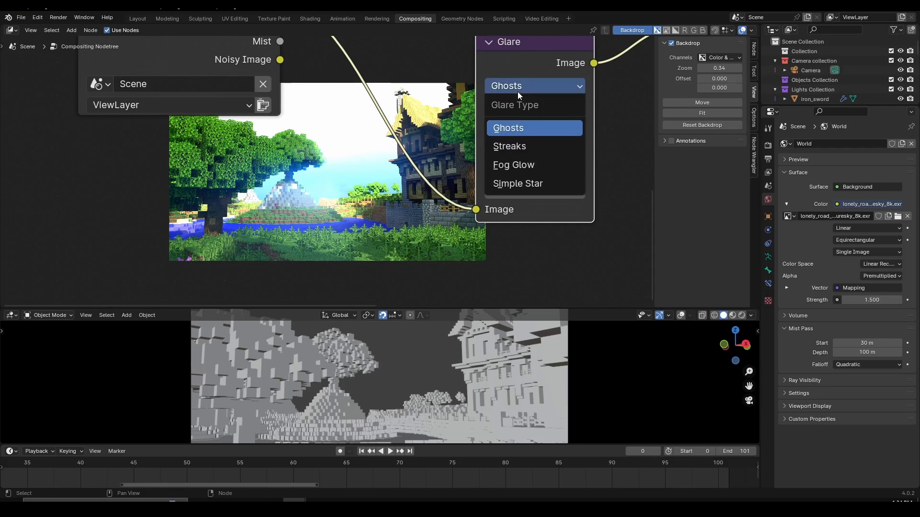
left_click(532, 168)
left_click(489, 150)
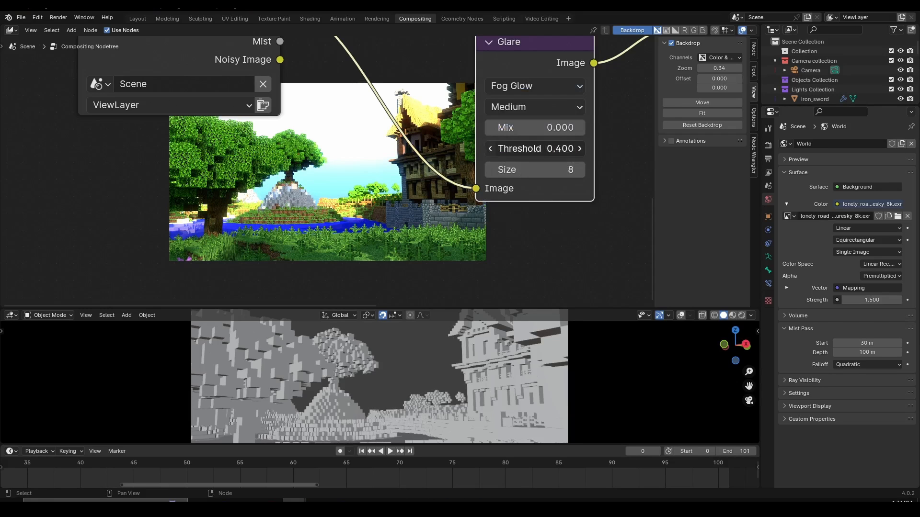
left_click(489, 150)
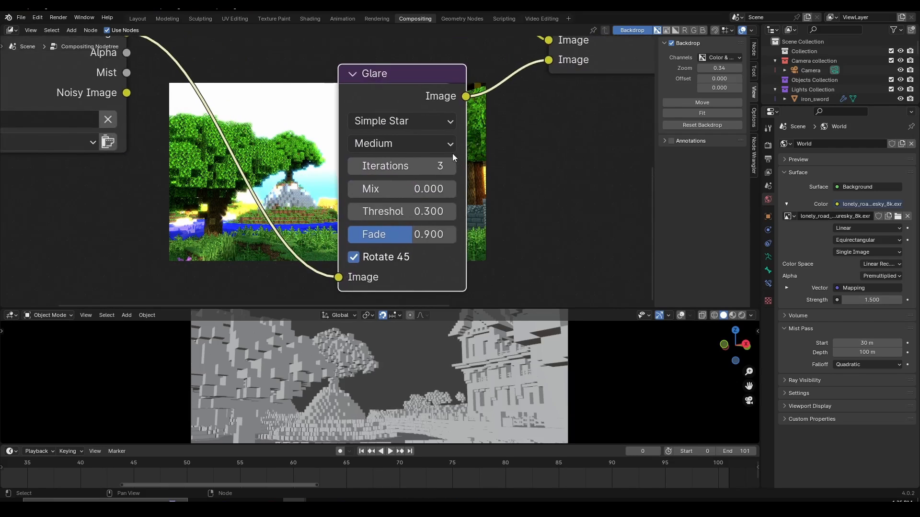
Step: Switch the lower Glare node from Simple Star to Ghosts and set its color modulation to 0.692
left_click(411, 126)
scroll(290, 136, "down", 4)
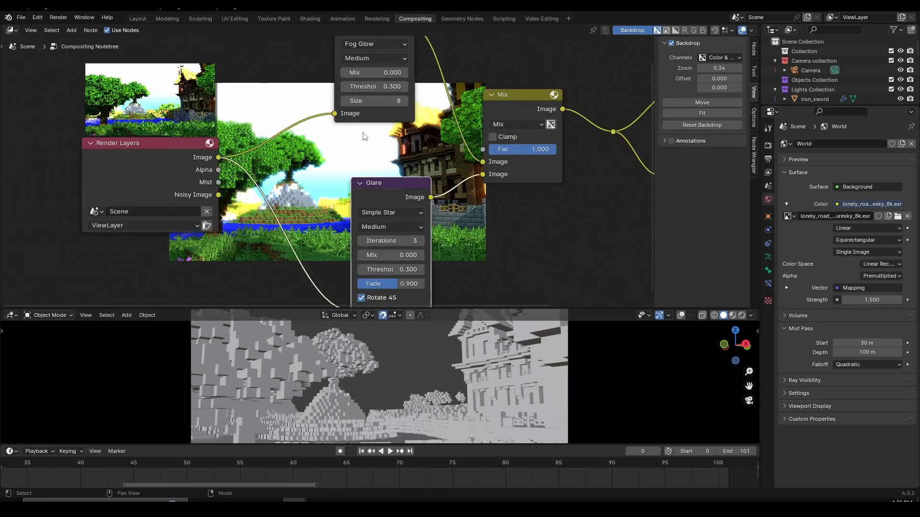
scroll(384, 153, "up", 3)
left_click(383, 153)
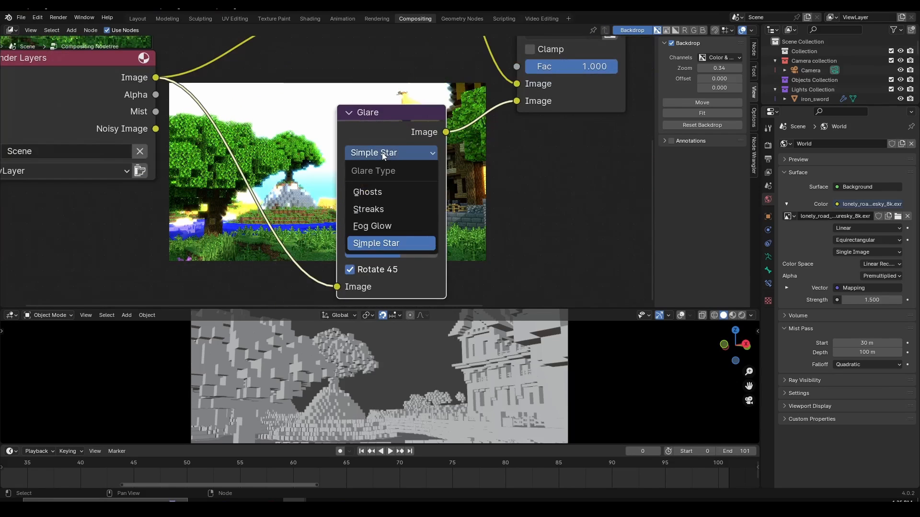
left_click(386, 192)
middle_click_drag(203, 216, 243, 162)
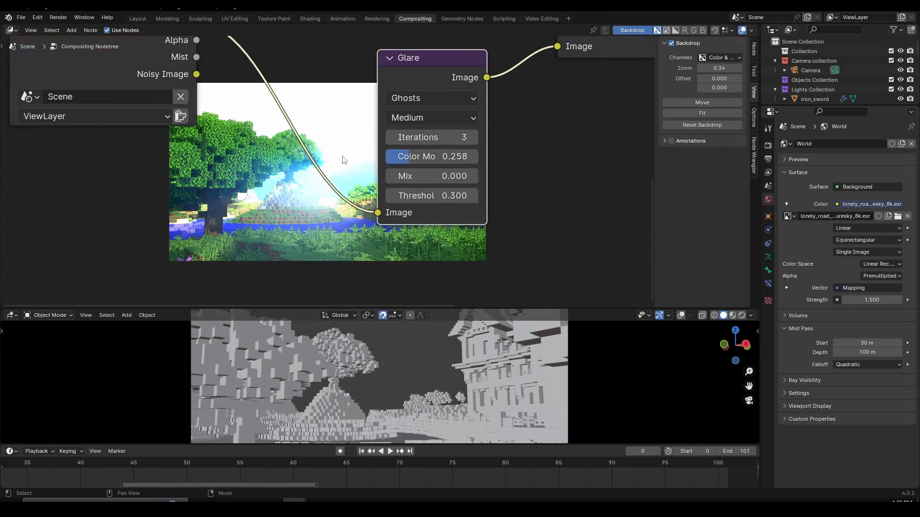
left_click_drag(440, 158, 479, 158)
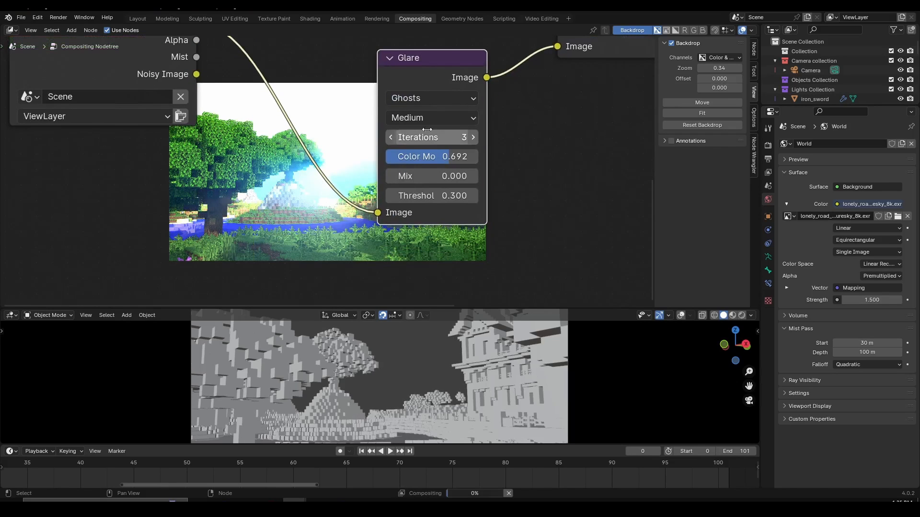
Step: Set the lower Glare node's type back to Fog Glow
left_click(420, 98)
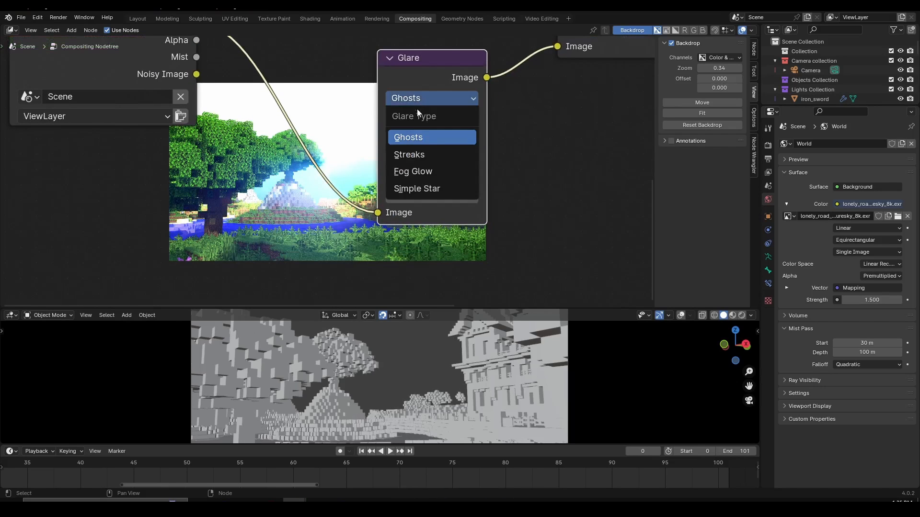
left_click(423, 170)
middle_click_drag(422, 170, 234, 202)
scroll(244, 255, "down", 5)
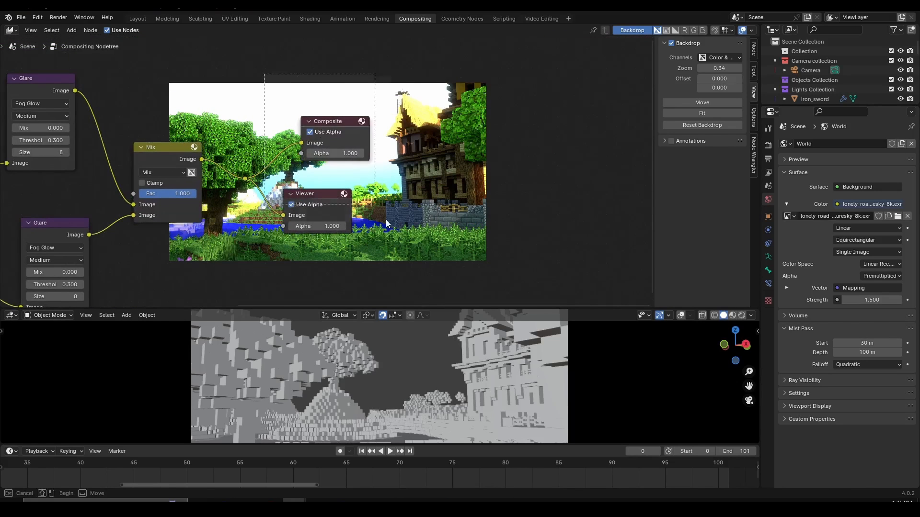
Step: Move the Composite and Viewer nodes and their shared reroute further right, leaving free space after the Mix node
left_click_drag(338, 125, 557, 100)
mouse_move(300, 182)
middle_mouse_down()
mouse_move(394, 131)
mouse_move(417, 168)
mouse_move(293, 176)
middle_mouse_up()
scroll(368, 168, "up", 5)
left_click(368, 168)
left_click(358, 163)
scroll(358, 163, "down", 6)
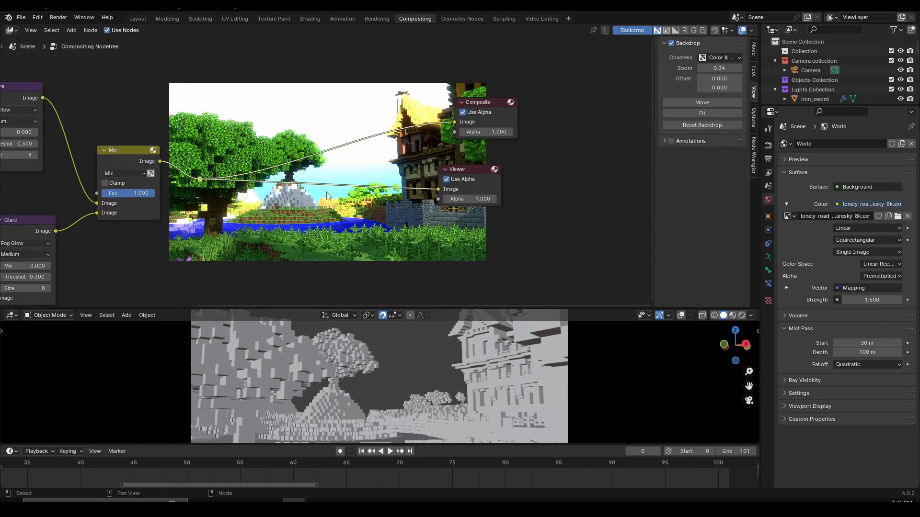
left_click_drag(199, 179, 326, 161)
middle_click_drag(152, 149, 233, 145)
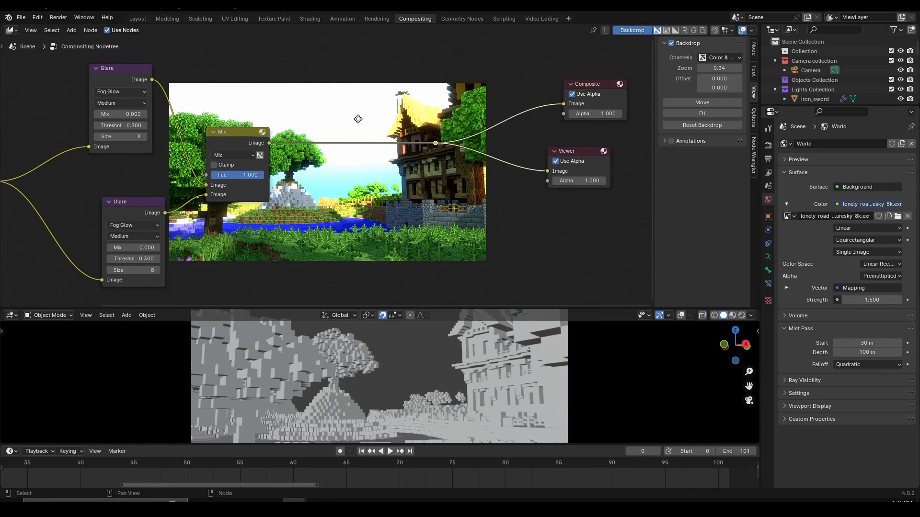
middle_click_drag(355, 120, 366, 151)
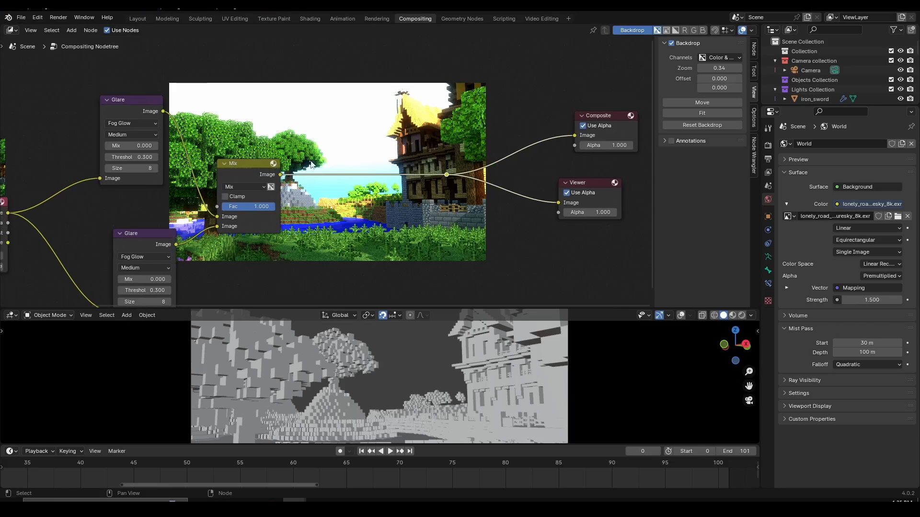
Step: Add a Lens Distortion node on the link between the Mix node and the output reroute
key("shift+a")
left_click(334, 185)
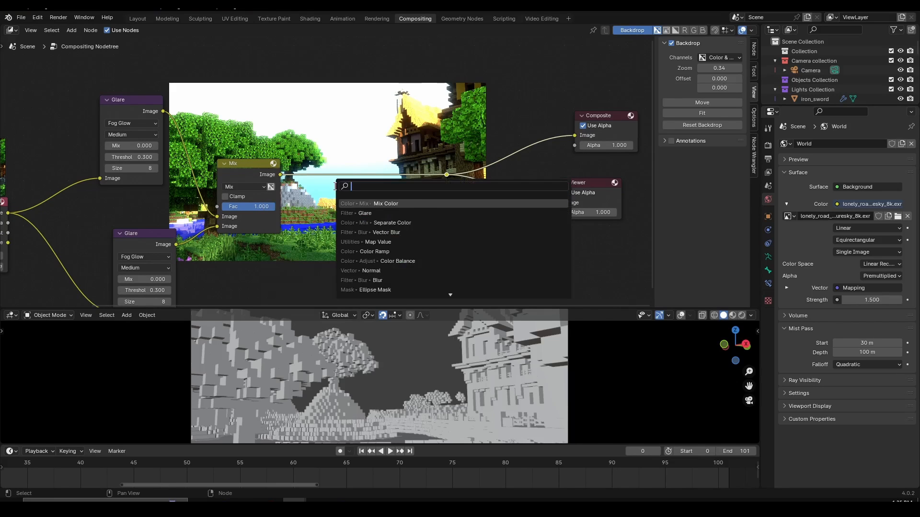
type("lens")
key("Return")
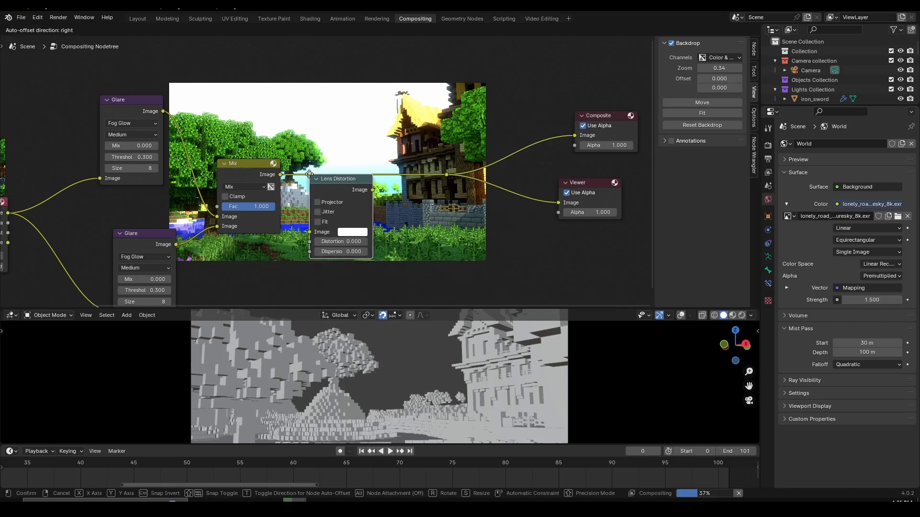
left_click(333, 155)
scroll(334, 158, "up", 5)
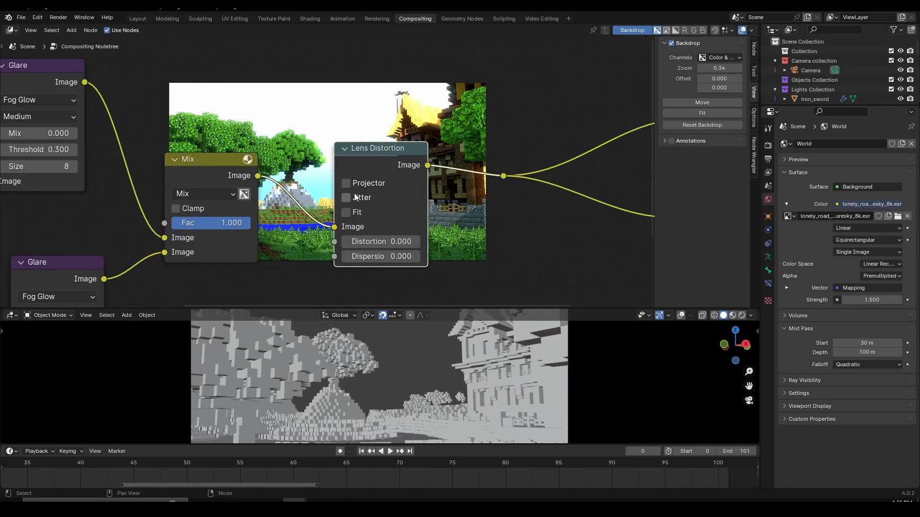
Step: Try a distortion of 0.1 and a dispersion of 0.1 on the Lens Distortion node
middle_click_drag(399, 203, 389, 98)
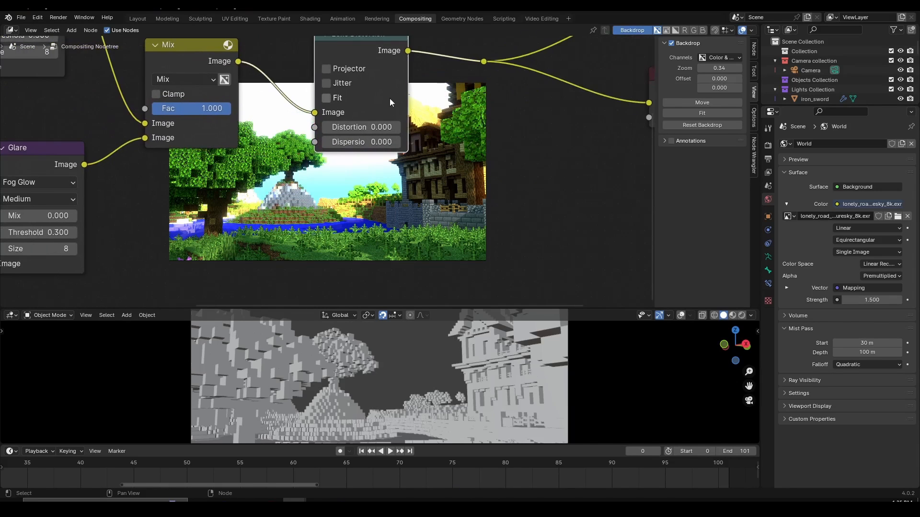
scroll(431, 162, "up", 3)
left_click(414, 120)
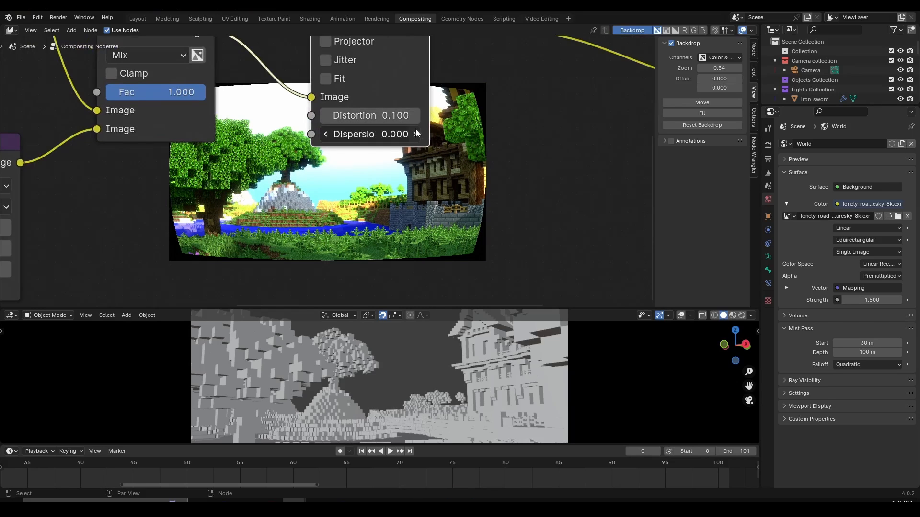
left_click(415, 129)
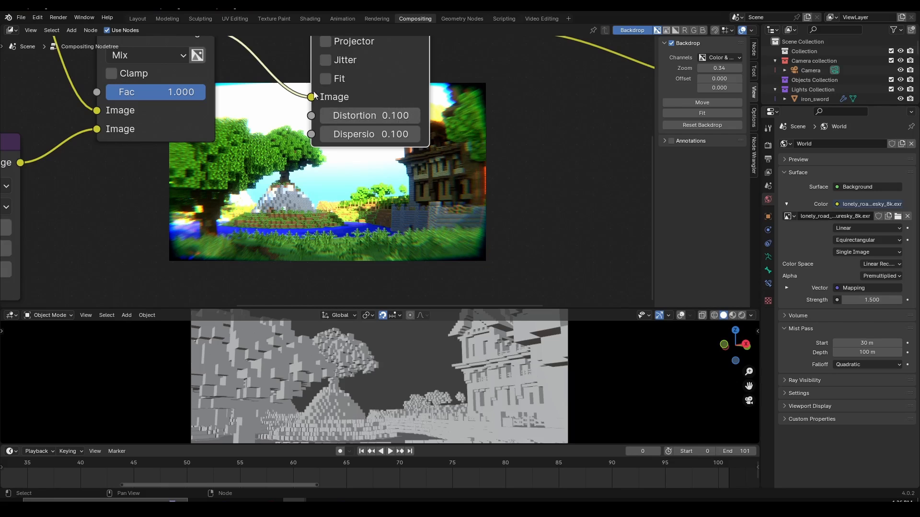
Step: Enable Fit on the Lens Distortion node and inspect the image edges in the backdrop
middle_click_drag(339, 95, 352, 128)
left_click(342, 115)
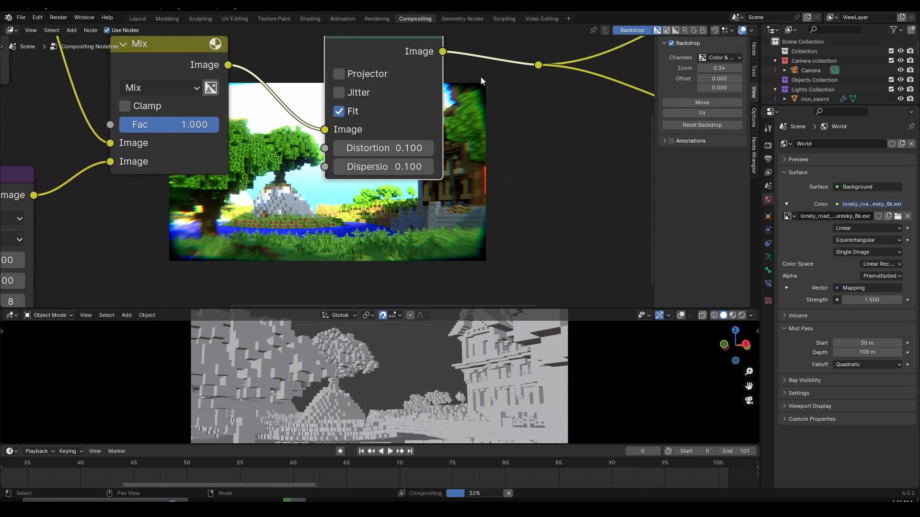
middle_click_drag(413, 148, 294, 96)
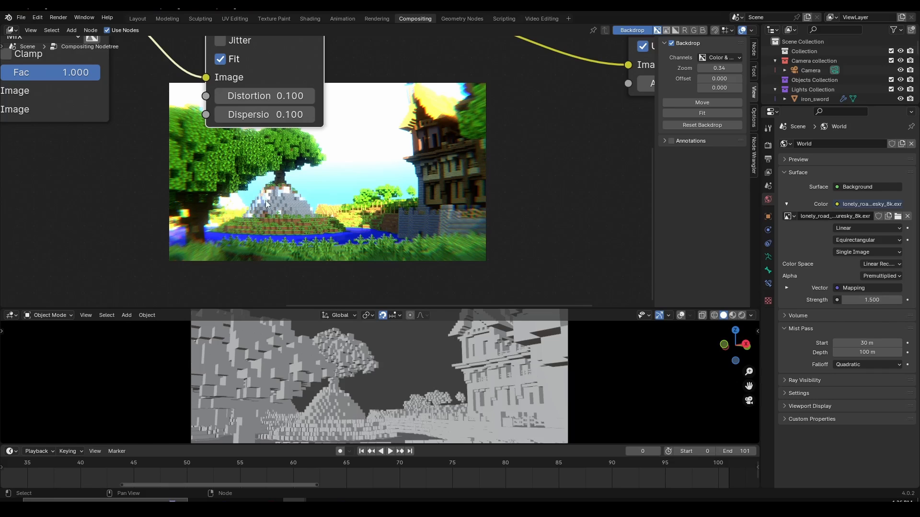
middle_click_drag(269, 202, 361, 223)
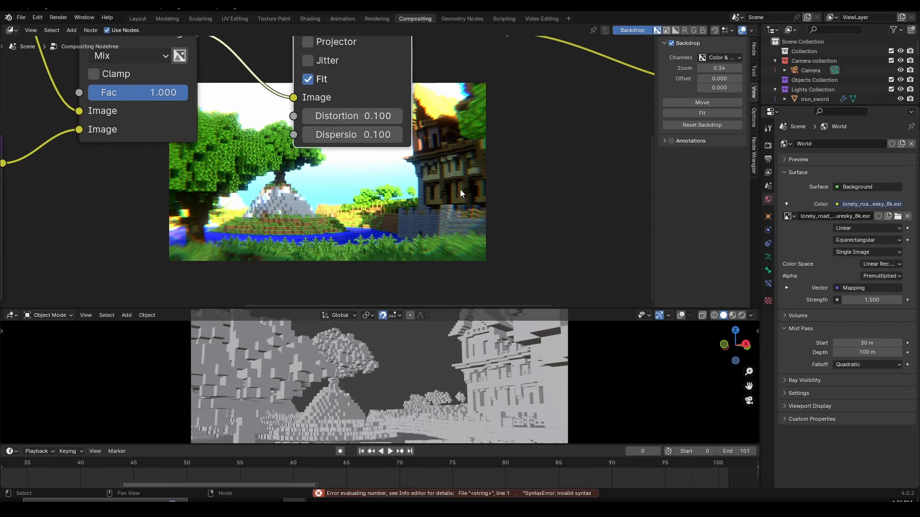
middle_click_drag(446, 117, 434, 116)
middle_click_drag(355, 164, 362, 188)
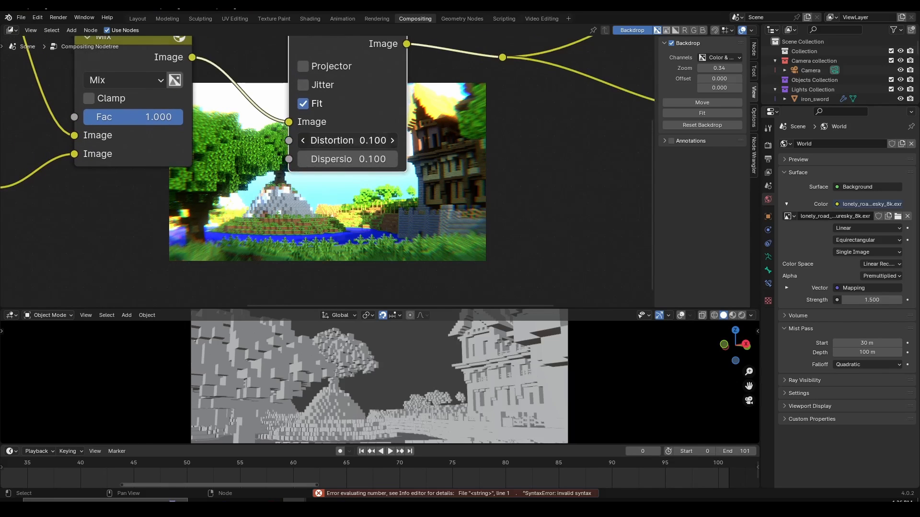
Step: Set both the distortion and the dispersion of the Lens Distortion node to 0.005
left_click(363, 144)
type("005")
key("Return")
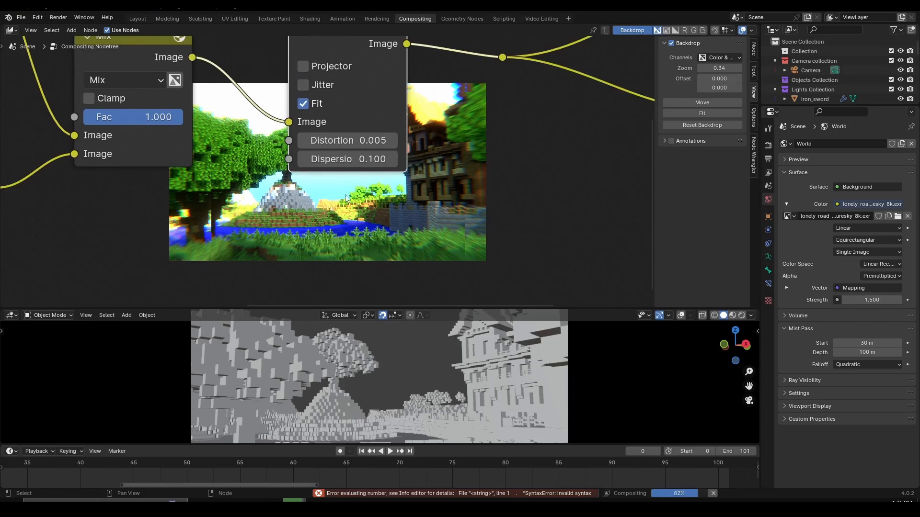
middle_click_drag(439, 195, 365, 164)
middle_click_drag(285, 135, 325, 135)
left_click(325, 136)
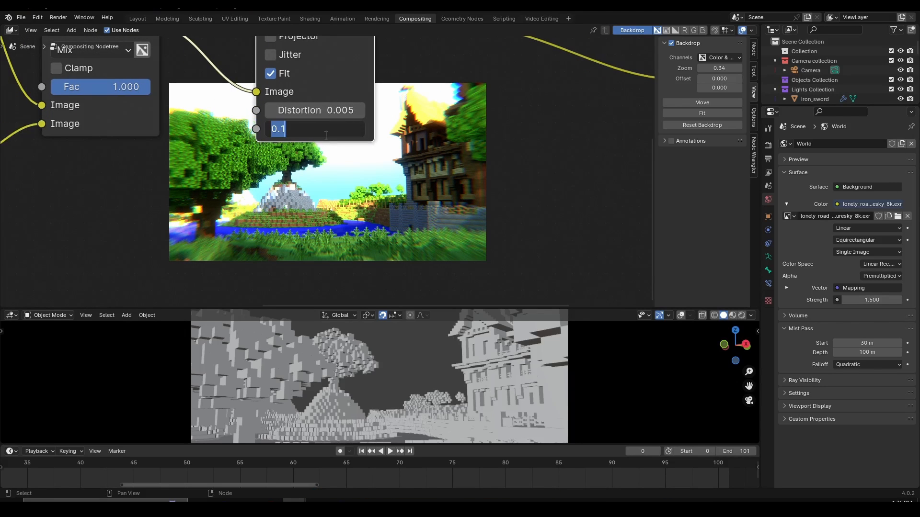
type(".005")
key("Return")
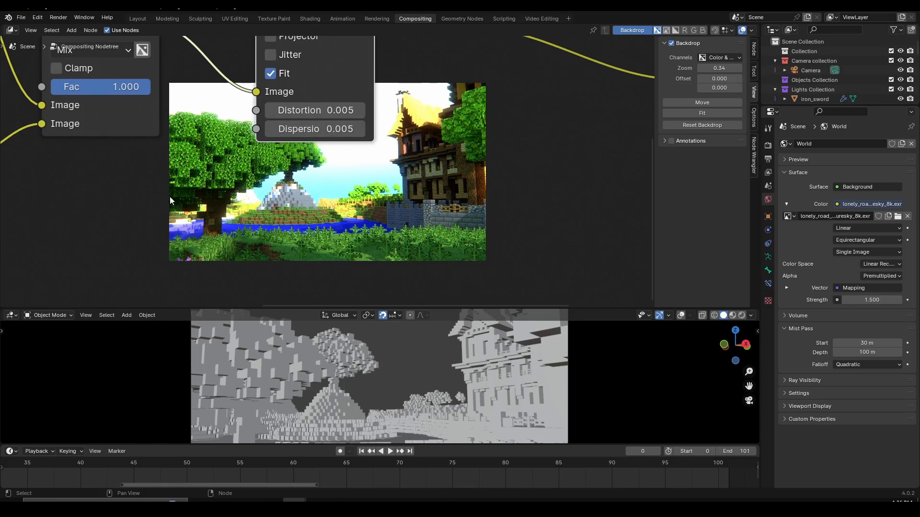
Step: Try the maximum distortion of 1.0 on the Lens Distortion node and undo it
middle_click_drag(358, 153, 300, 126)
middle_click_drag(269, 163, 319, 36)
scroll(306, 213, "up", 2)
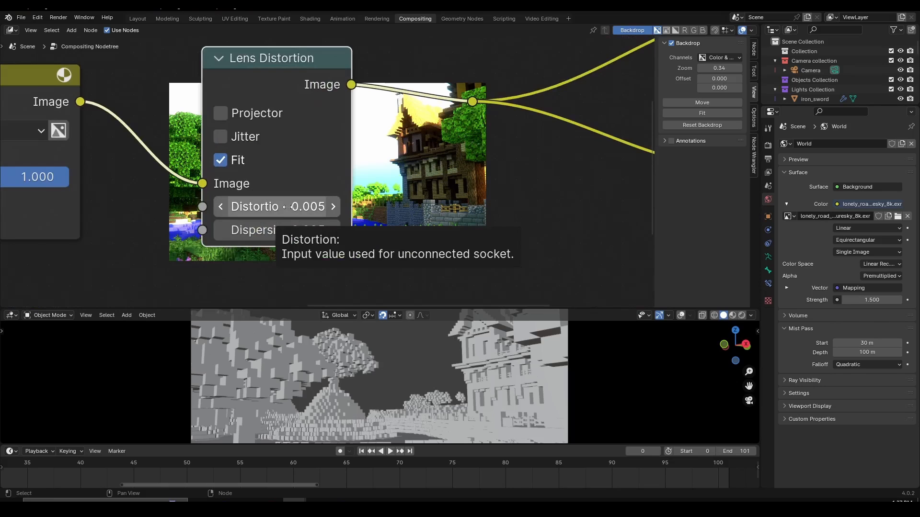
left_click_drag(287, 207, 378, 207)
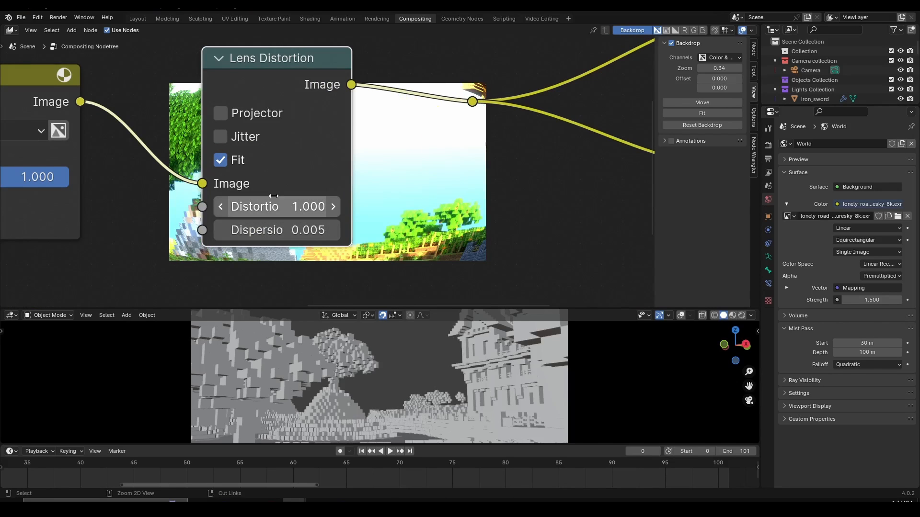
key("ctrl+z")
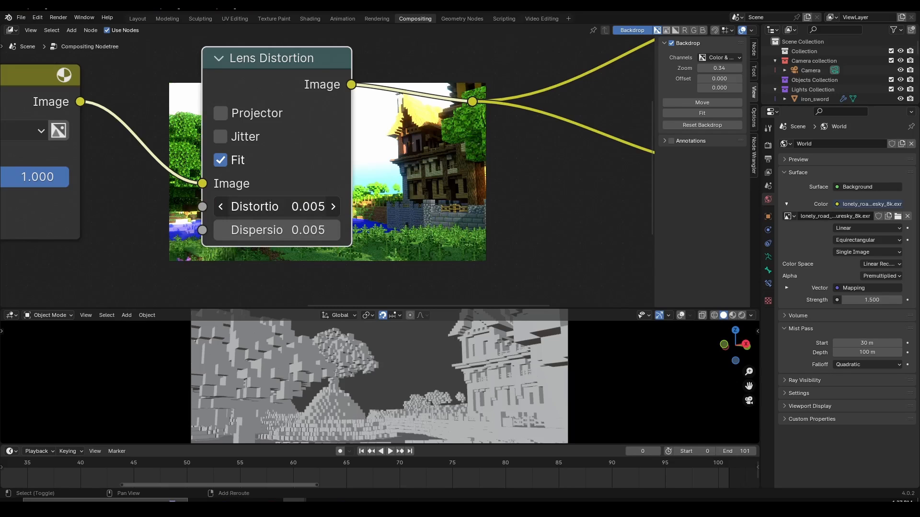
Step: Try a distortion of about 0.08 on the Lens Distortion node and set it back to 0.005
left_click_drag(278, 206, 288, 207)
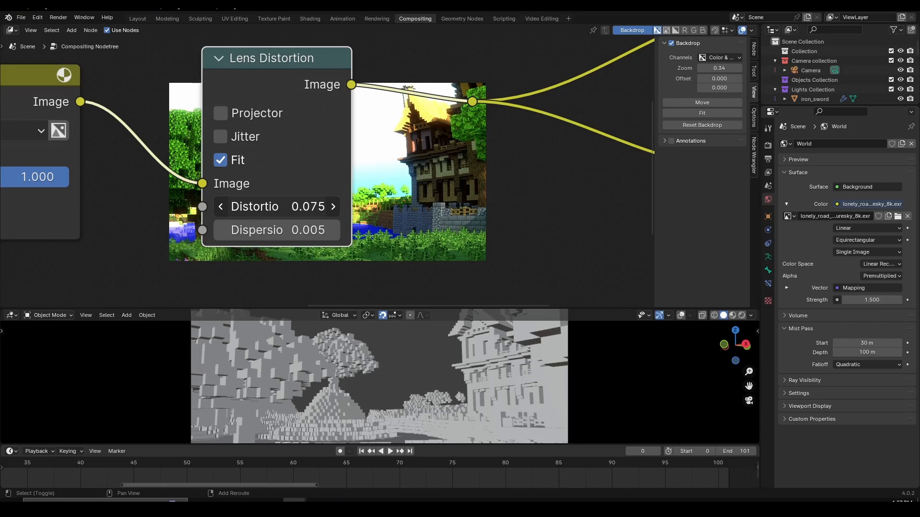
mouse_move(288, 206)
left_mouse_down()
mouse_move(345, 206)
mouse_move(278, 195)
left_mouse_up()
key("ctrl+z")
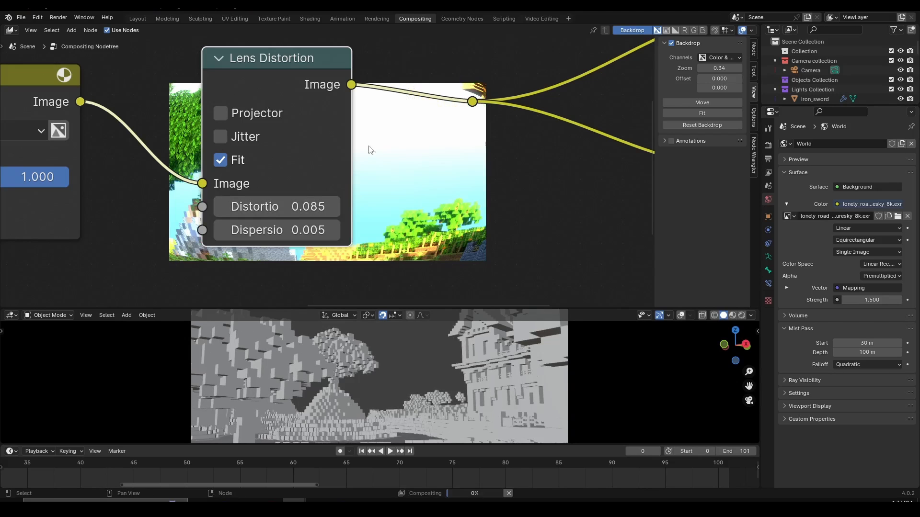
left_click(309, 207)
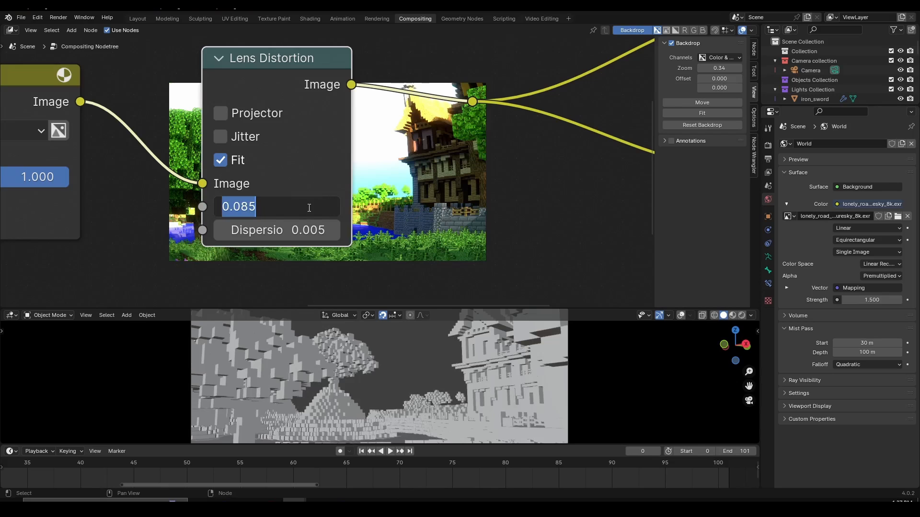
type(".005")
key("Return")
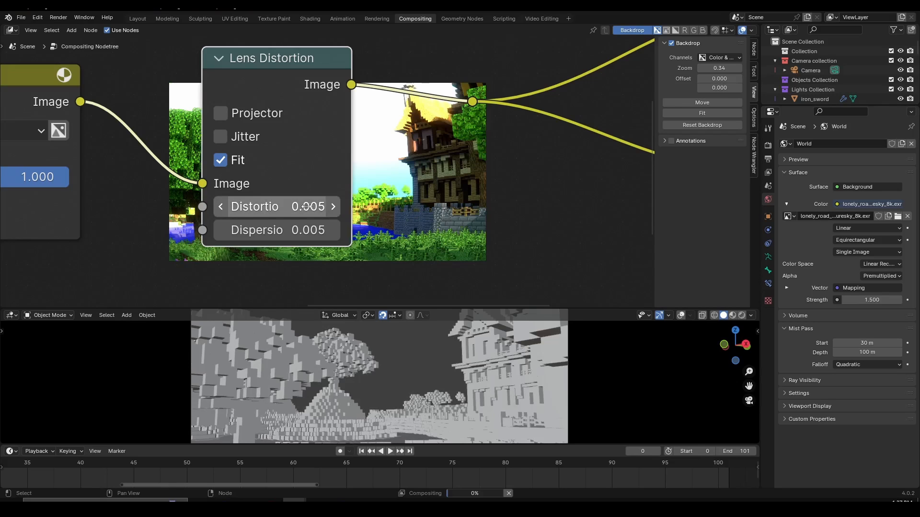
Step: Add a Color Balance node on the link between the Lens Distortion node and the output reroute
scroll(306, 206, "down", 5)
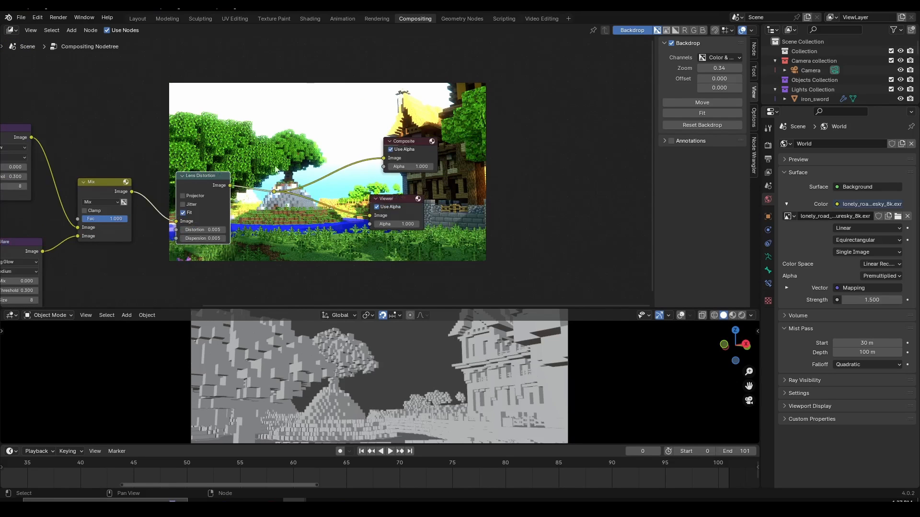
key("shift+a")
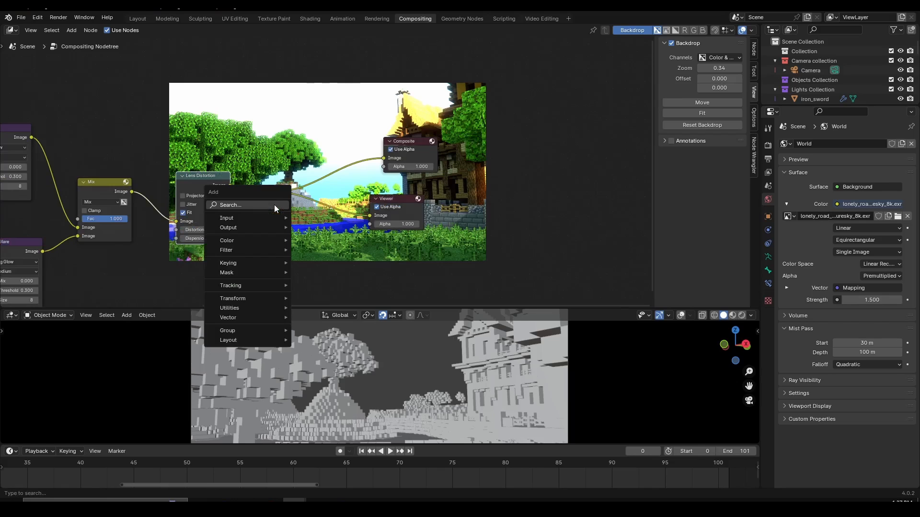
left_click(275, 207)
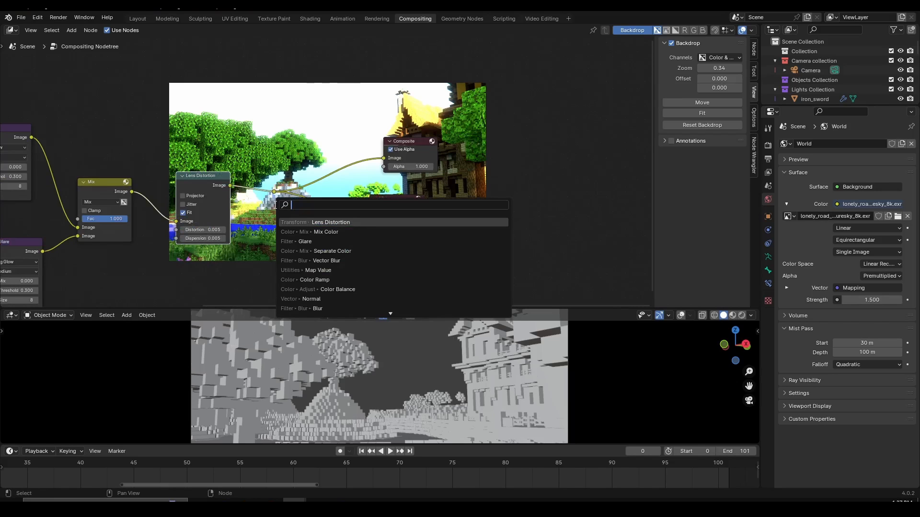
type("col")
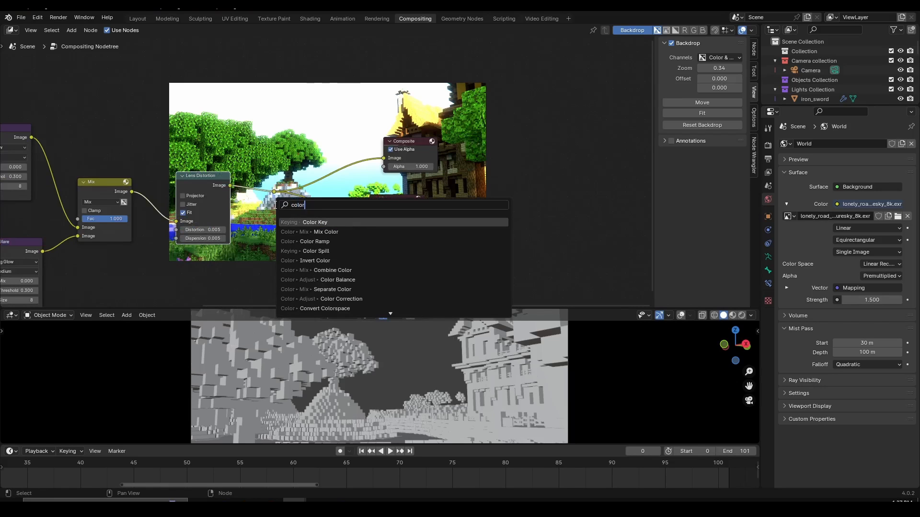
type("or")
key("BackSpace")
key("BackSpace")
key("BackSpace")
key("BackSpace")
key("BackSpace")
type("color bal")
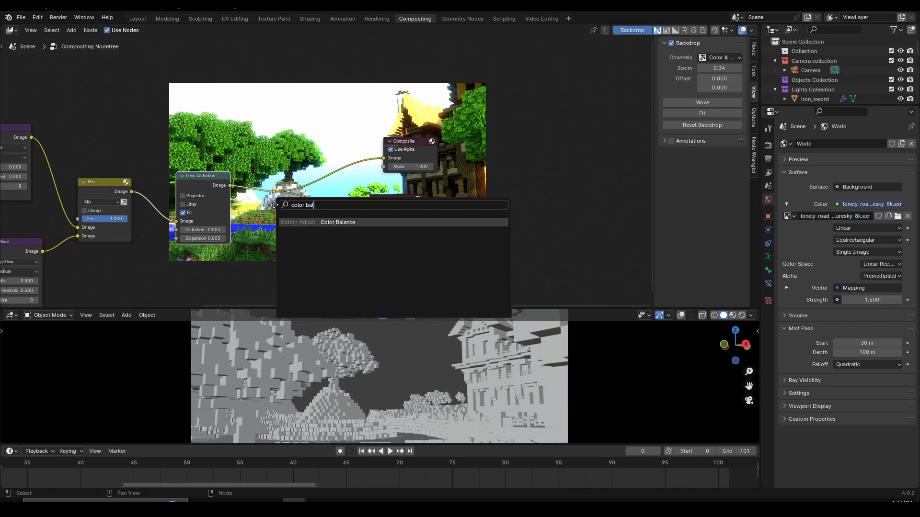
key("Return")
left_click(260, 160)
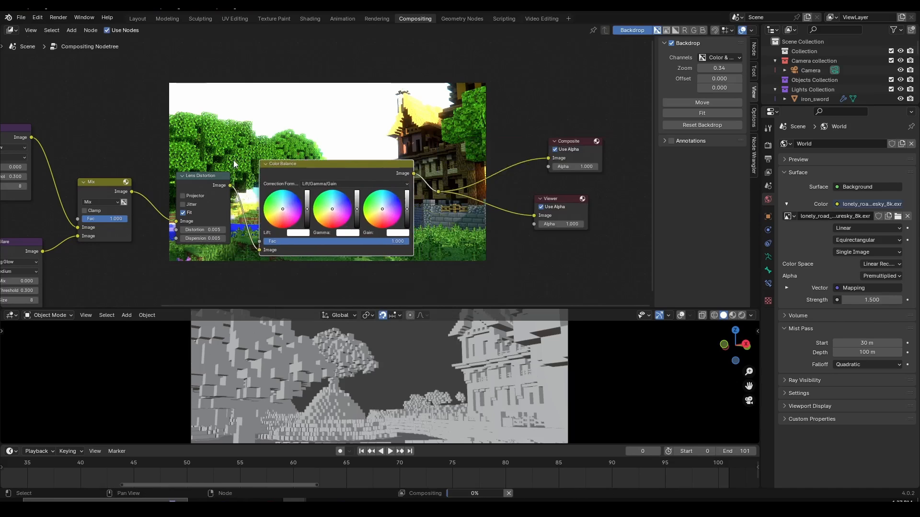
Step: Shift the Color Balance node's lift color slightly toward blue-violet and check the effect in the backdrop
scroll(445, 211, "up", 5)
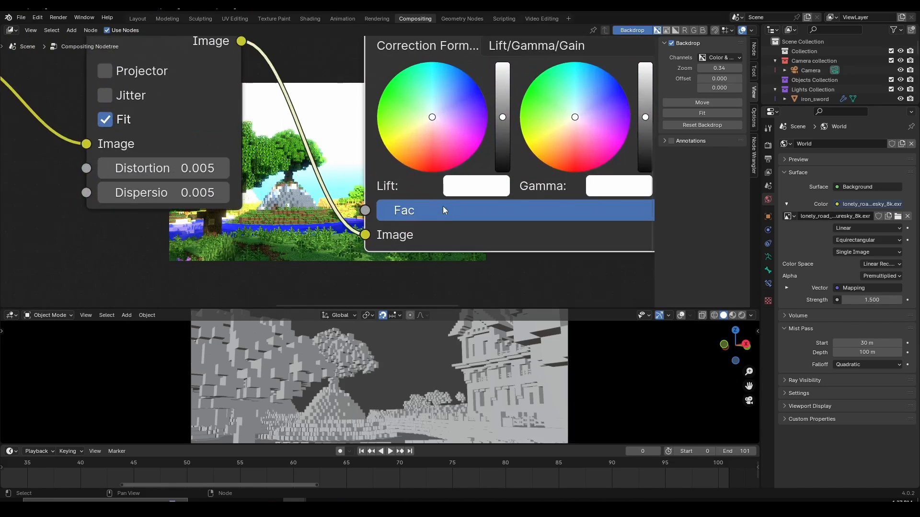
scroll(415, 164, "down", 1)
middle_click_drag(413, 167, 415, 201)
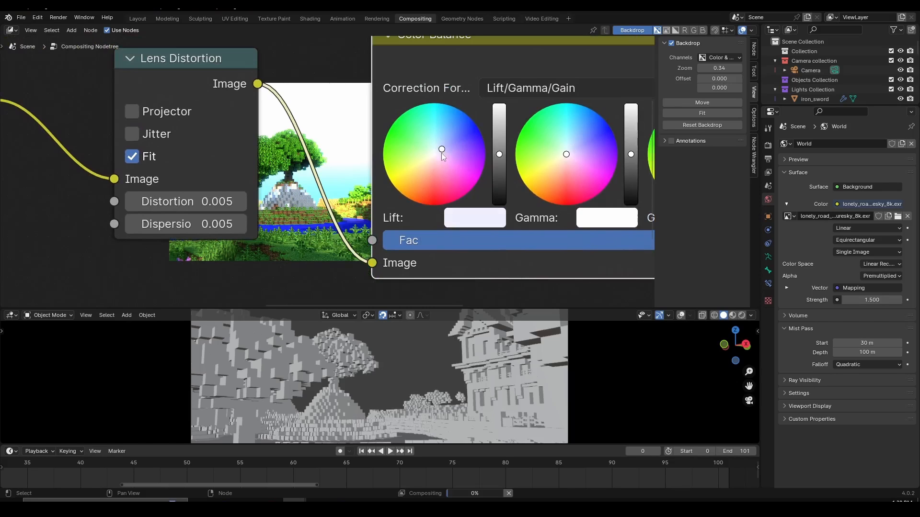
middle_click_drag(374, 171, 364, 291)
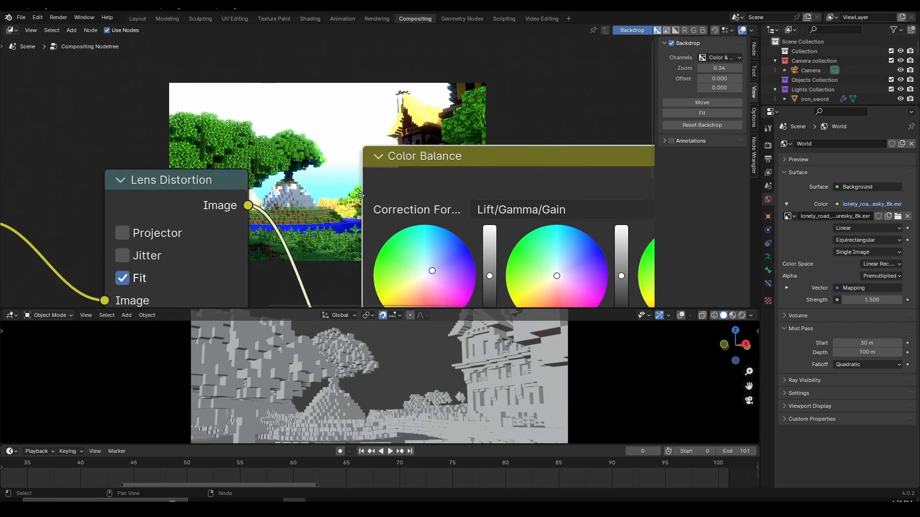
middle_click_drag(440, 203, 240, 268)
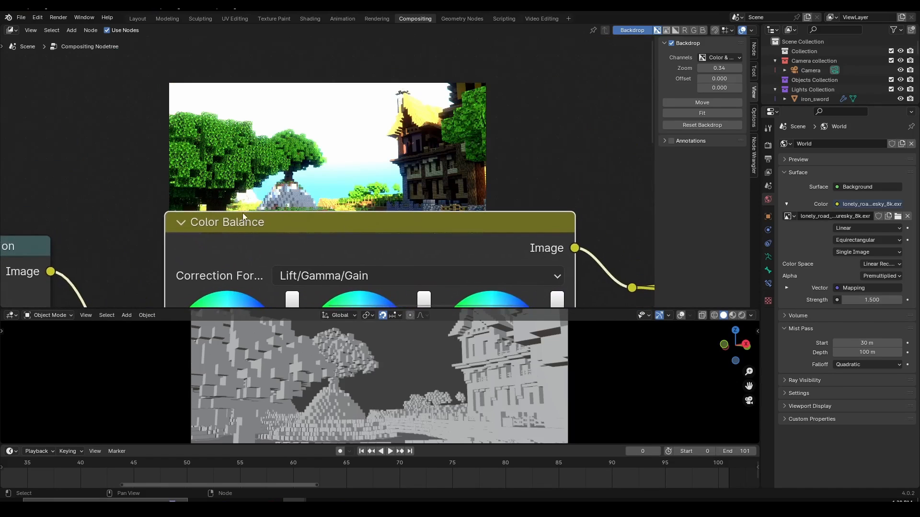
scroll(317, 220, "down", 6)
middle_click_drag(318, 220, 422, 154)
scroll(432, 151, "up", 4)
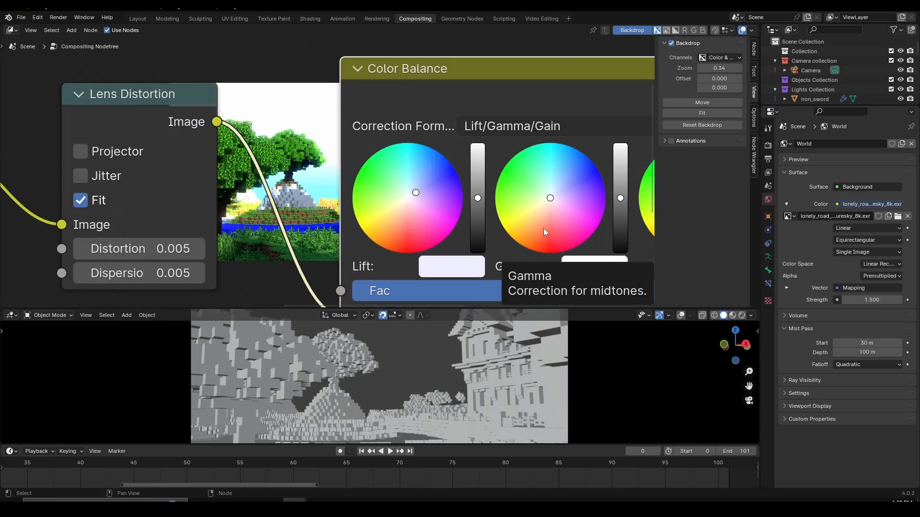
Step: Shift the Color Balance node's gamma color slightly toward warm yellow and check the effect in the backdrop
middle_click_drag(538, 207, 488, 176)
left_click_drag(498, 170, 493, 175)
middle_click_drag(469, 161, 421, 217)
scroll(492, 304, "down", 4)
scroll(404, 179, "up", 1)
scroll(402, 180, "up", 1)
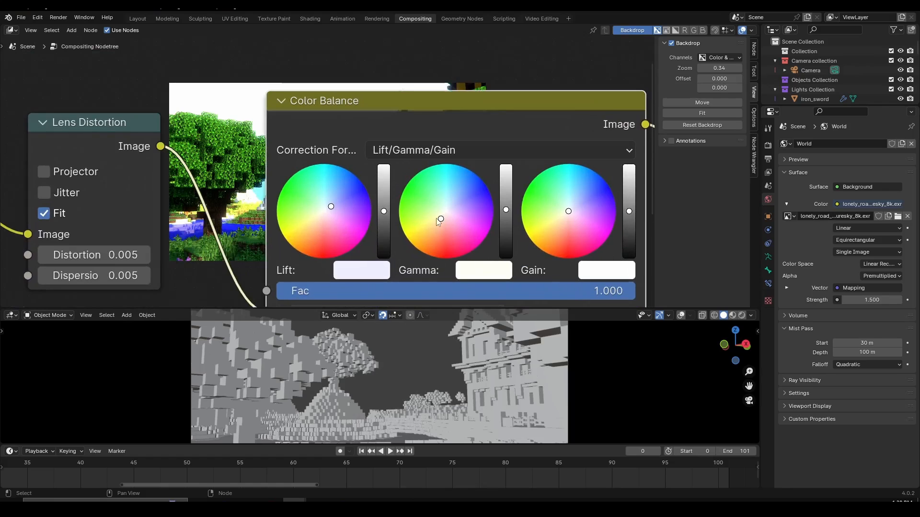
Step: Shift the Color Balance node's gain color slightly toward warm yellow-orange, trying a light blue tint along the way
middle_click_drag(501, 172, 72, 85)
left_click_drag(147, 141, 143, 150)
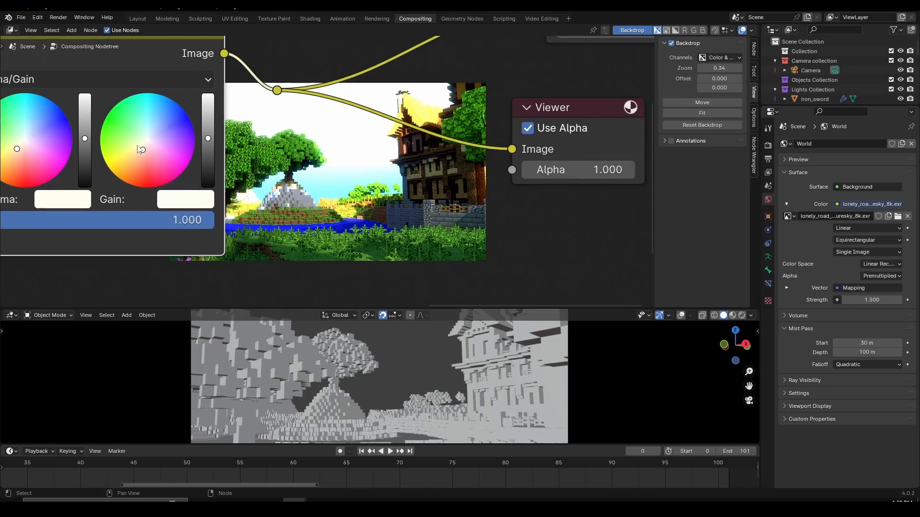
left_click(142, 148)
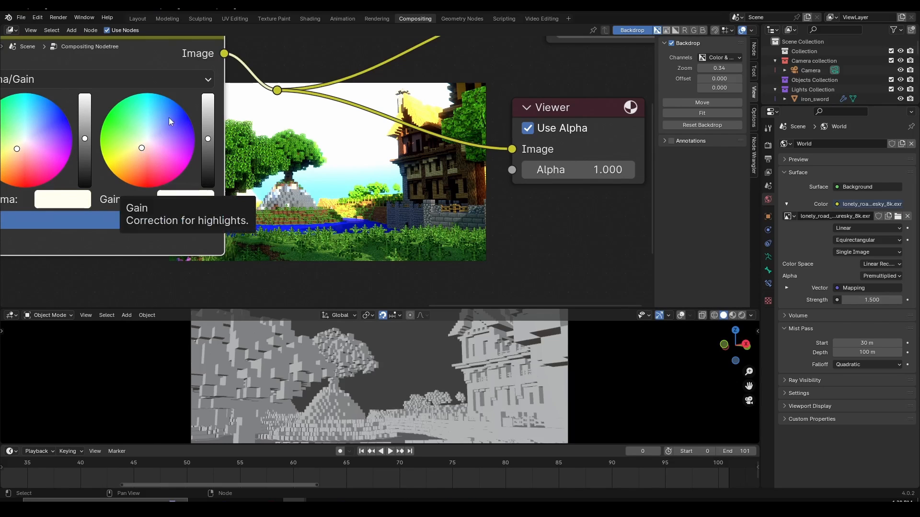
left_click(156, 108)
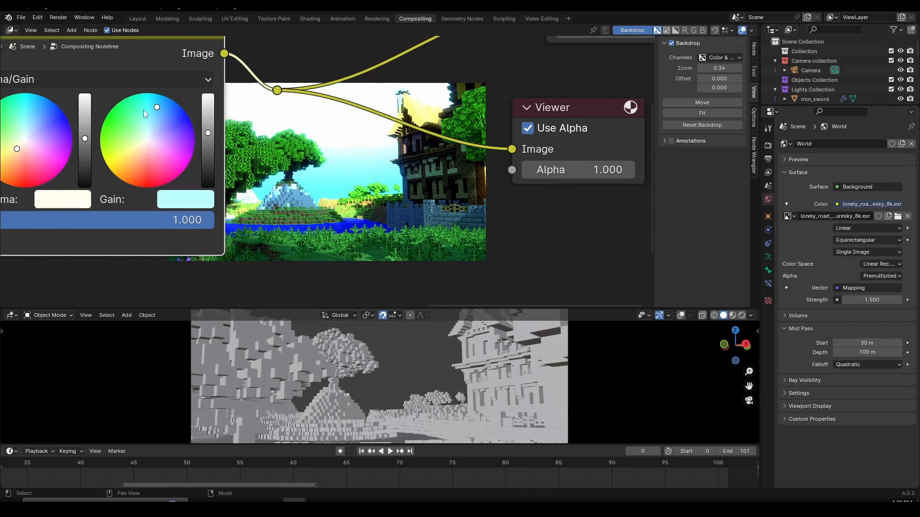
left_click(140, 148)
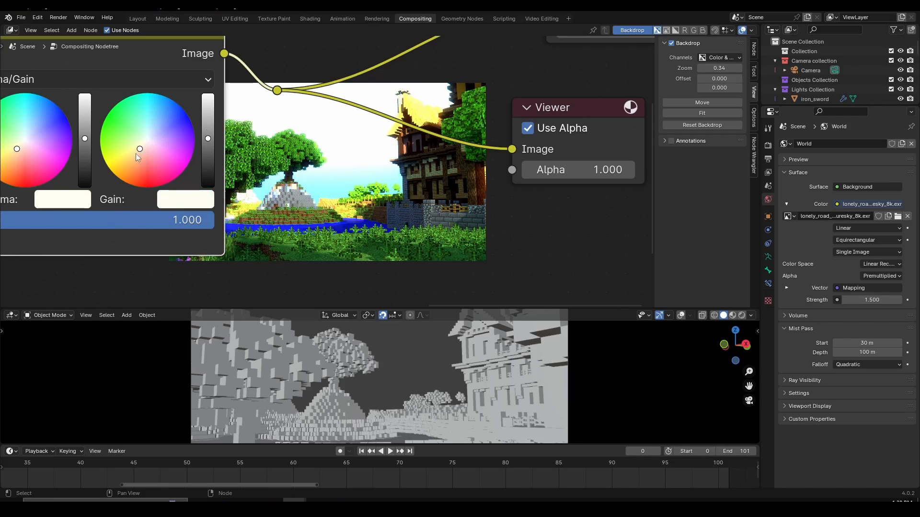
Step: Move the reroute point farther from the Color Balance node, toward the Composite and Viewer nodes, to make room for another node
scroll(194, 128, "down", 5)
middle_click_drag(337, 134, 247, 178)
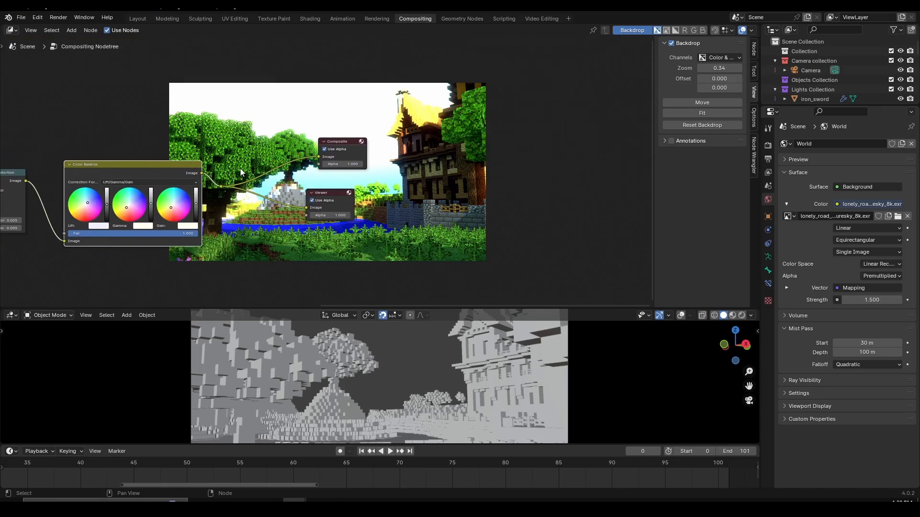
scroll(228, 199, "up", 2)
left_click(183, 193)
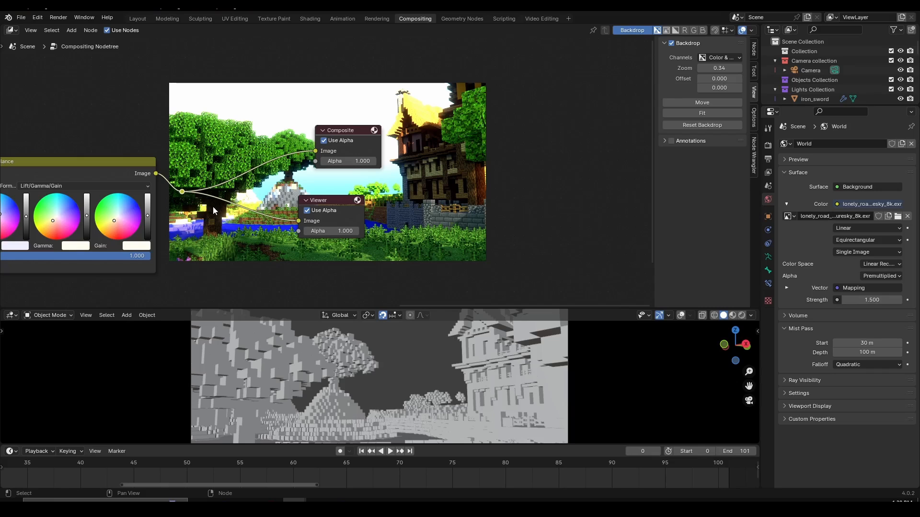
key("g")
left_click(259, 204)
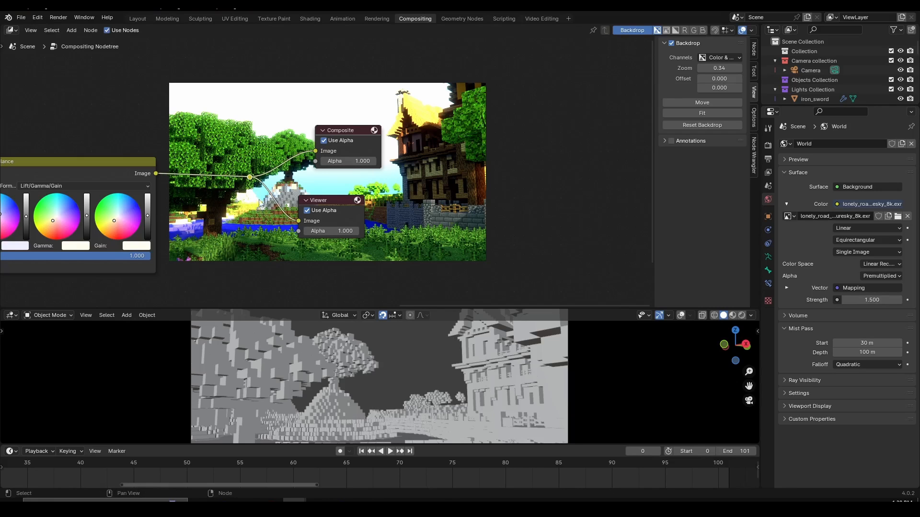
middle_click_drag(292, 190, 400, 193)
left_click_drag(177, 165, 175, 160)
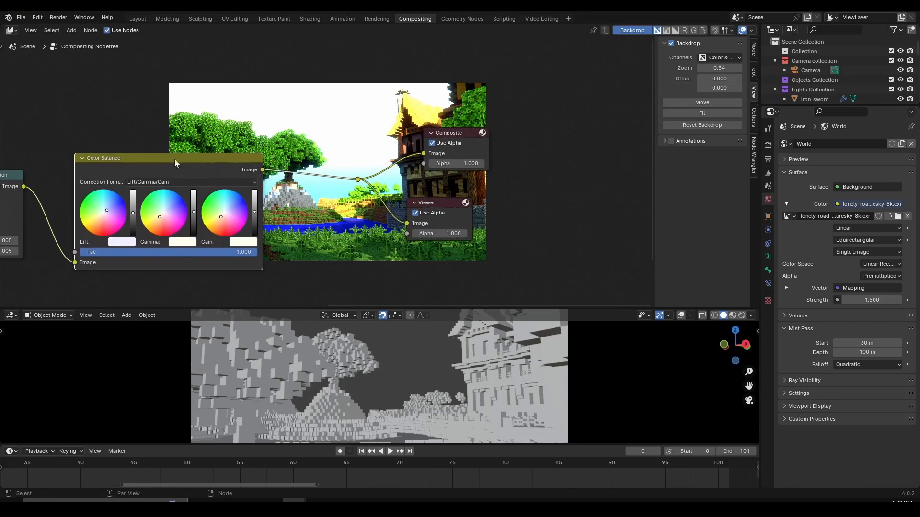
middle_click_drag(176, 163, 169, 201)
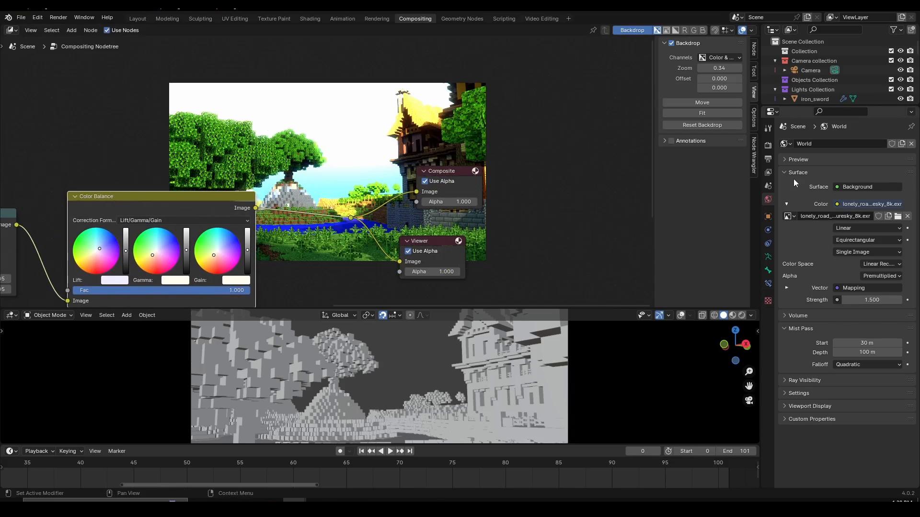
Step: Show the render color management settings and insert a Brightness/Contrast node between the Color Balance node and the output reroute
left_click(769, 145)
scroll(824, 363, "down", 5)
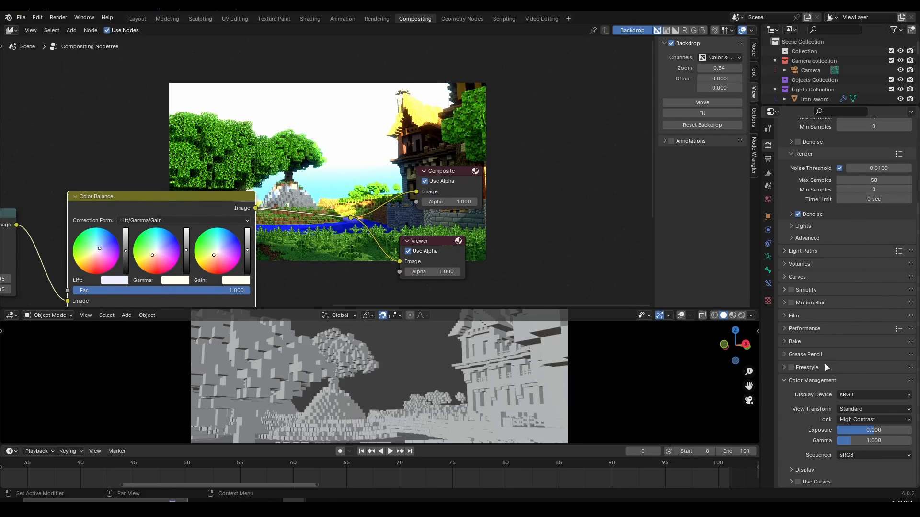
key("shift+a")
left_click(315, 246)
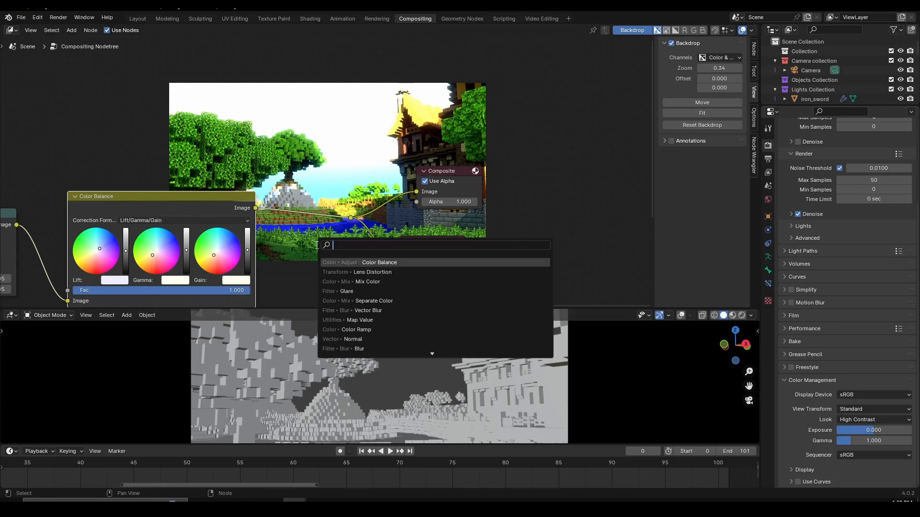
type("brug")
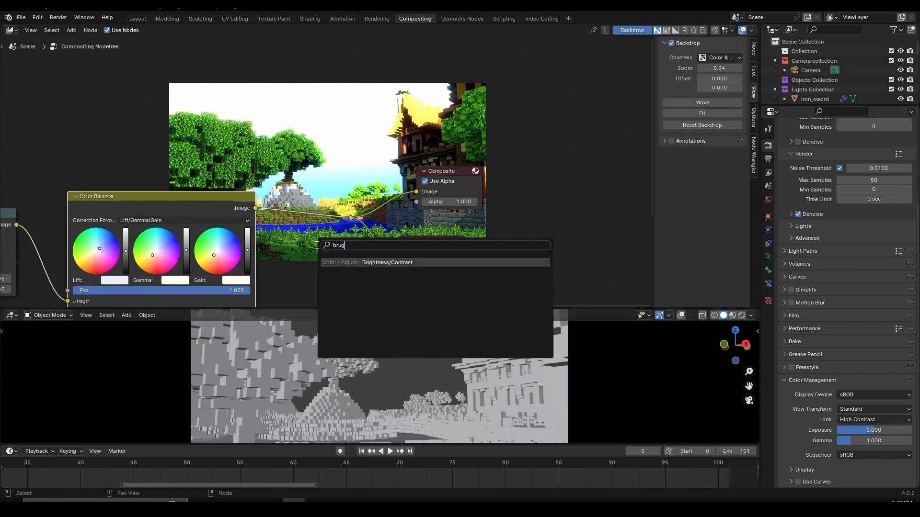
key("BackSpace")
key("BackSpace")
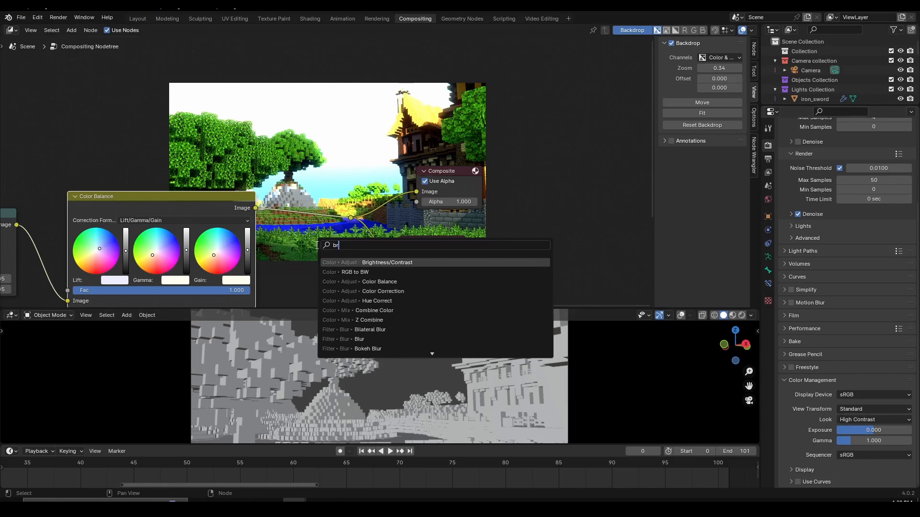
type("ig")
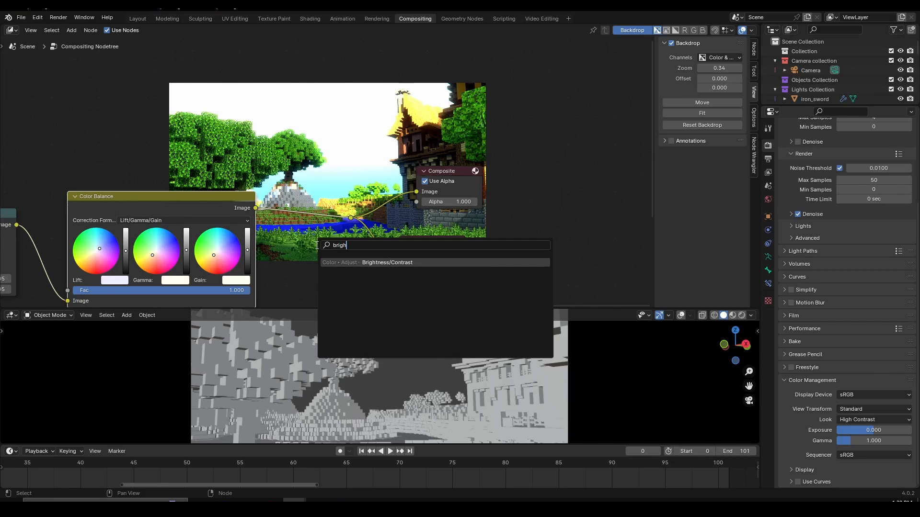
type("h")
key("Return")
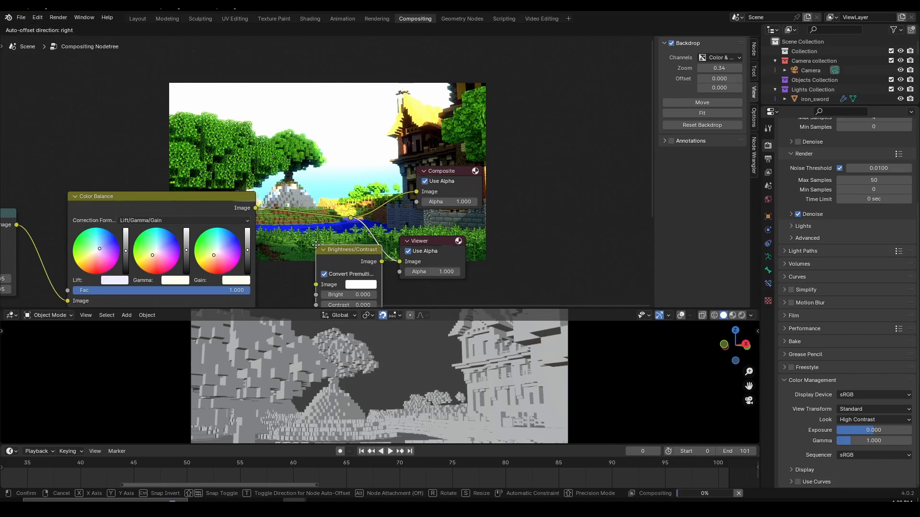
left_click(295, 192)
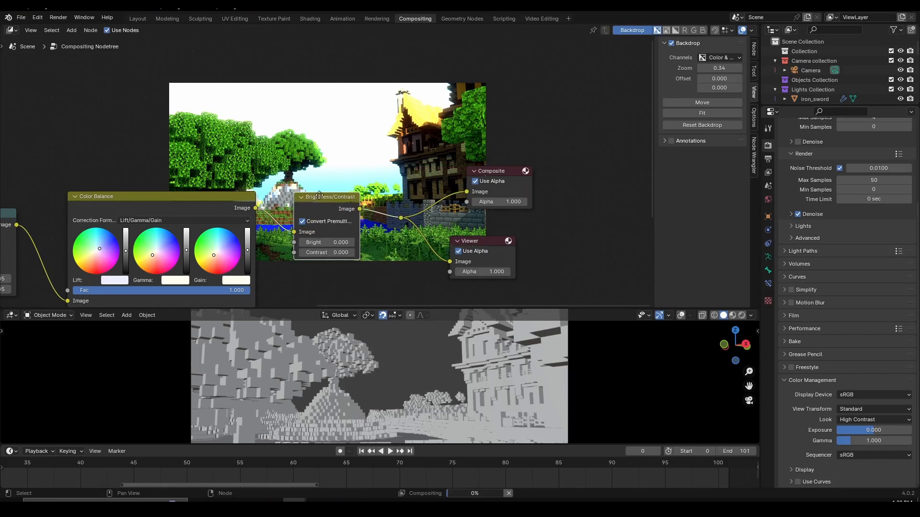
Step: Try a brightness of 0.7 and a contrast of 3 on the Brightness/Contrast node
scroll(334, 190, "up", 3)
middle_click_drag(334, 189, 183, 231)
middle_click_drag(223, 259, 247, 228)
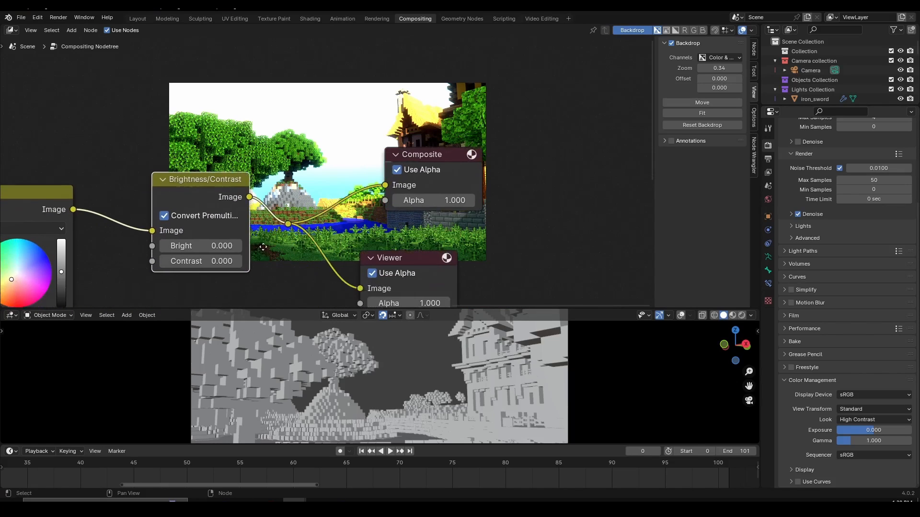
scroll(246, 230, "up", 2)
left_click(207, 257)
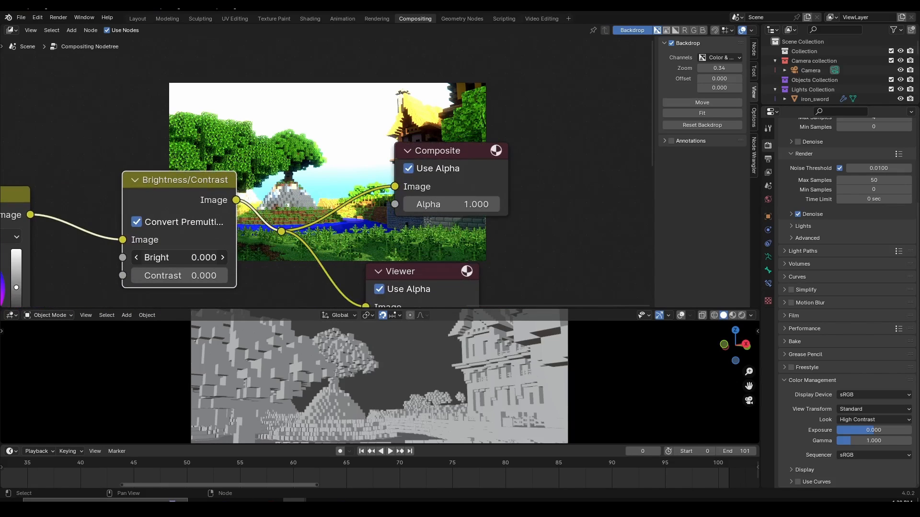
type("0.7")
key("Return")
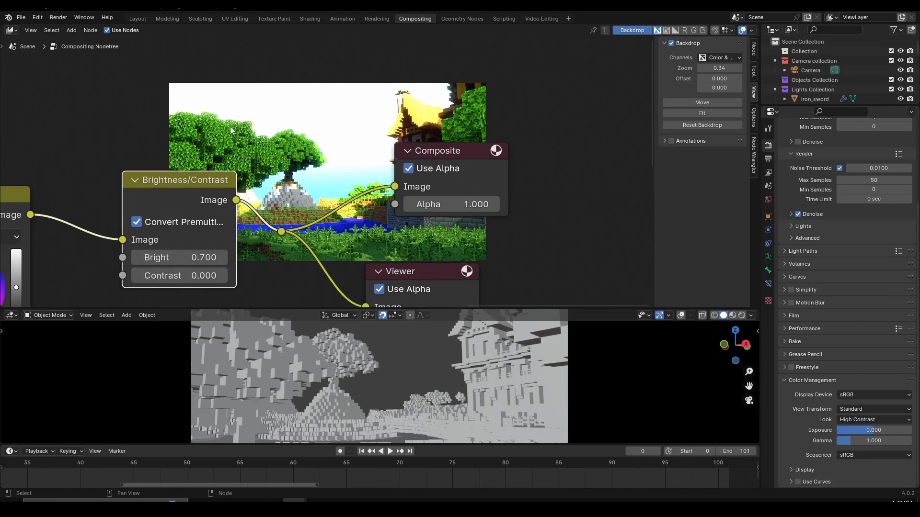
left_click_drag(193, 276, 235, 276)
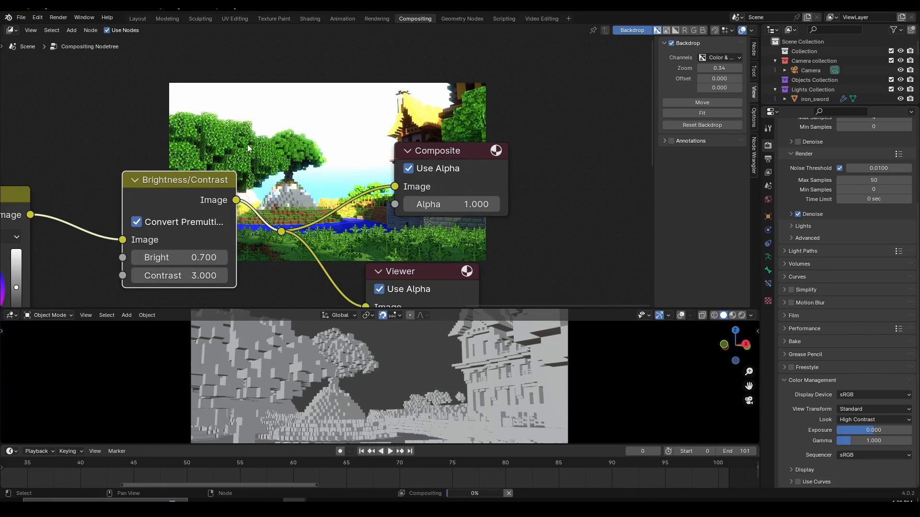
Step: Check the backdrop and undo the last contrast and brightness changes on the Brightness/Contrast node
middle_click_drag(338, 151, 377, 200)
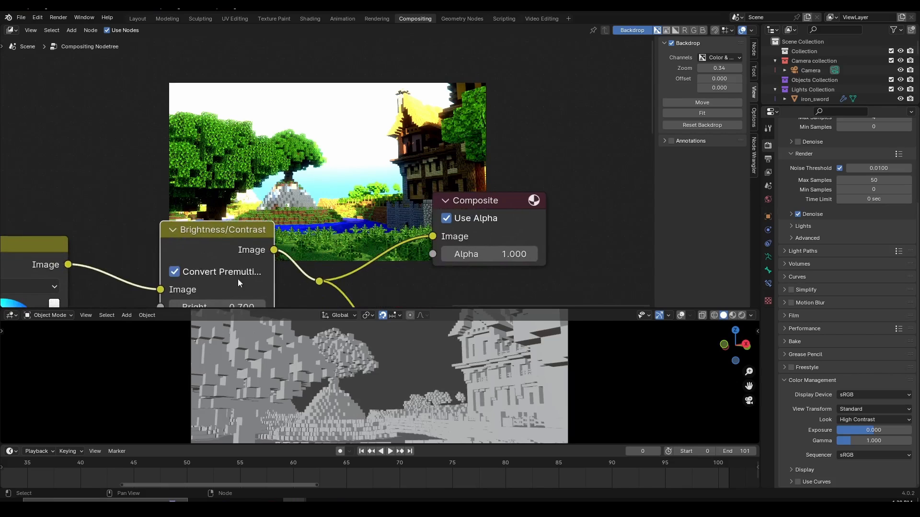
scroll(276, 238, "down", 2)
middle_click_drag(278, 238, 310, 167)
middle_click_drag(291, 214, 332, 186, "ctrl")
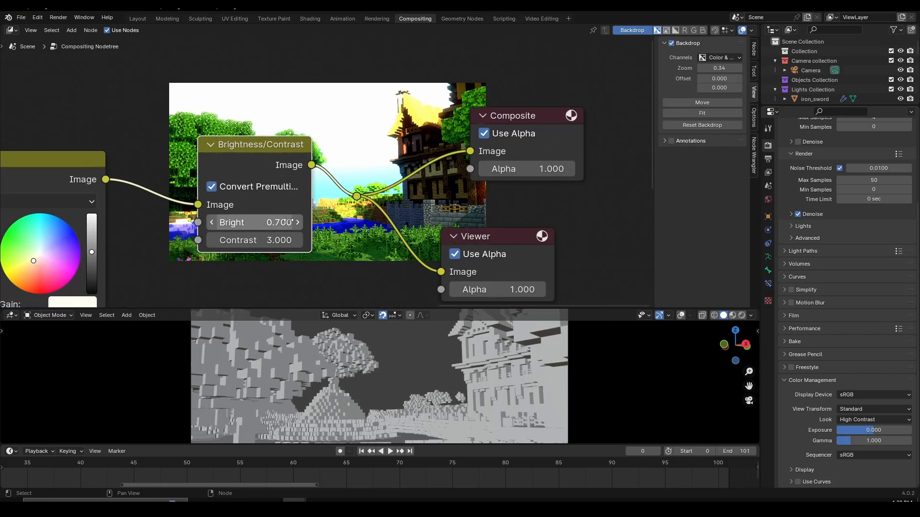
key("ctrl+z")
key("ctrl+z")
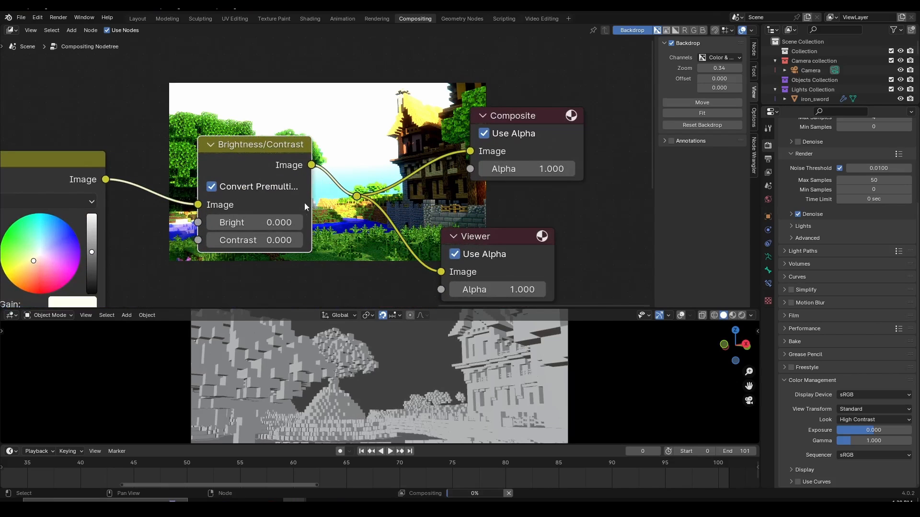
Step: Set the Brightness/Contrast node's brightness to 0.1 and its contrast to 0.2, and check the effect in the backdrop
left_click(296, 221)
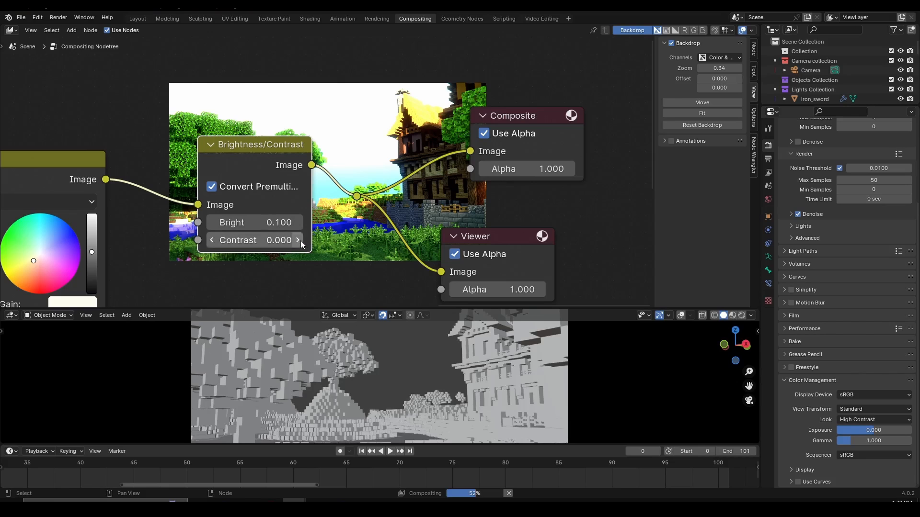
left_click(298, 240)
left_click(298, 240)
middle_click_drag(300, 240, 244, 397)
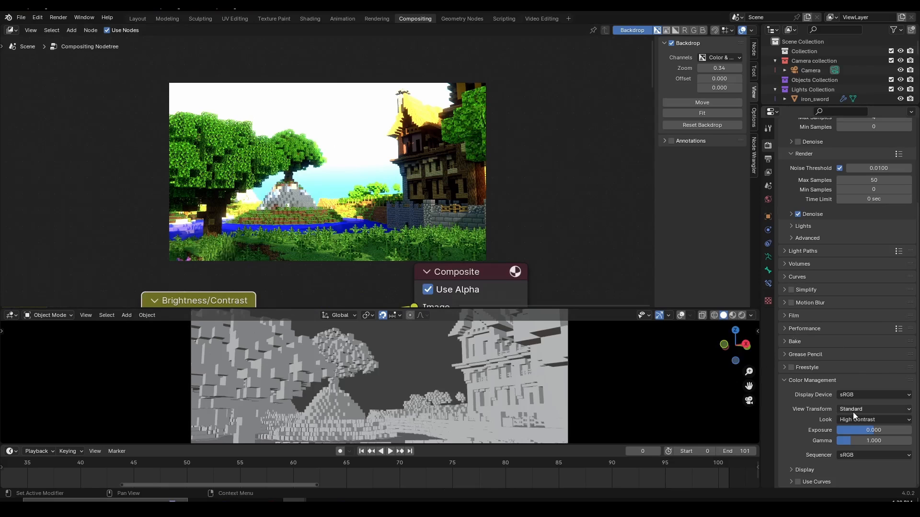
scroll(501, 257, "down", 4)
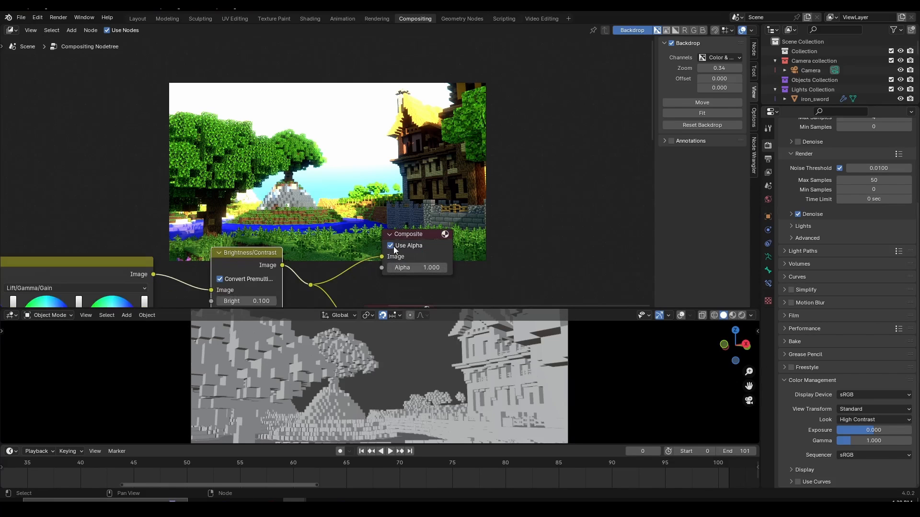
Step: Examine the compositing node chain from Lens Distortion to the Composite and Viewer nodes against the backdrop image
middle_click_drag(232, 255, 234, 169)
scroll(234, 171, "up", 5)
scroll(234, 171, "down", 7)
middle_click_drag(26, 183, 150, 160)
middle_click_drag(374, 129, 228, 134)
scroll(254, 176, "down", 2)
scroll(335, 125, "up", 2)
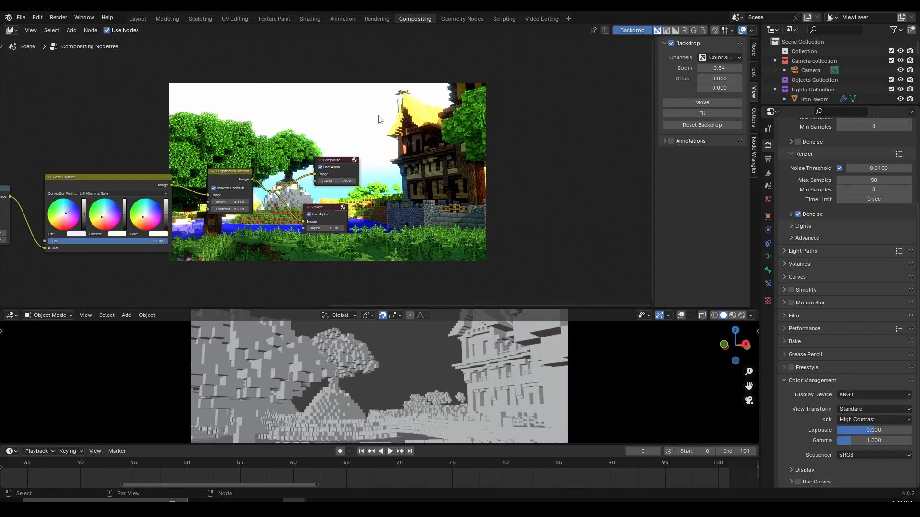
scroll(269, 189, "down", 4)
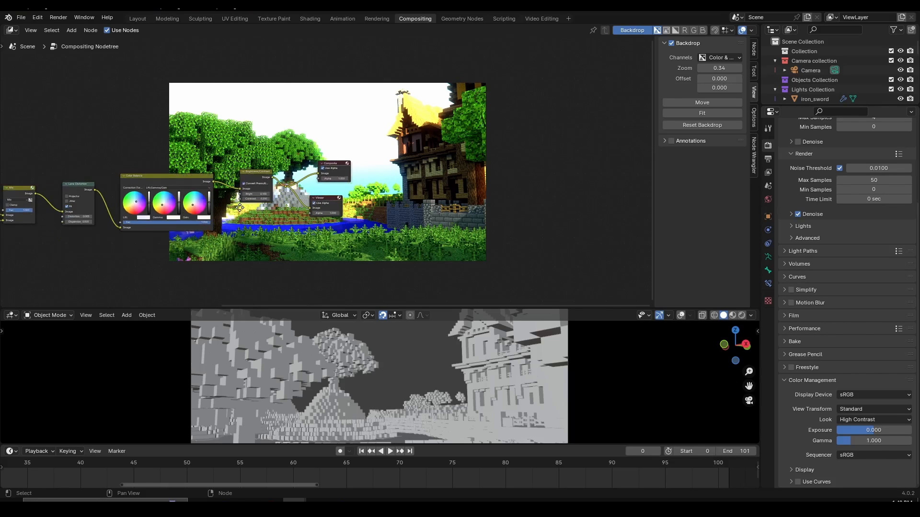
scroll(221, 221, "up", 5)
middle_click_drag(219, 249, 306, 184)
middle_click_drag(247, 197, 229, 231)
scroll(229, 233, "up", 1)
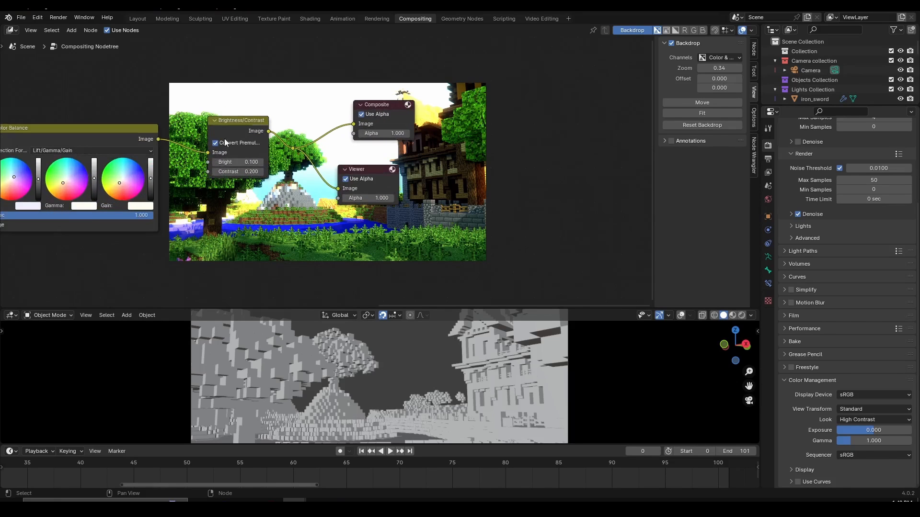
Step: Add an Ellipse Mask node and place it unconnected below the Color Balance node
left_click_drag(224, 139, 228, 136)
middle_click_drag(183, 228, 212, 199)
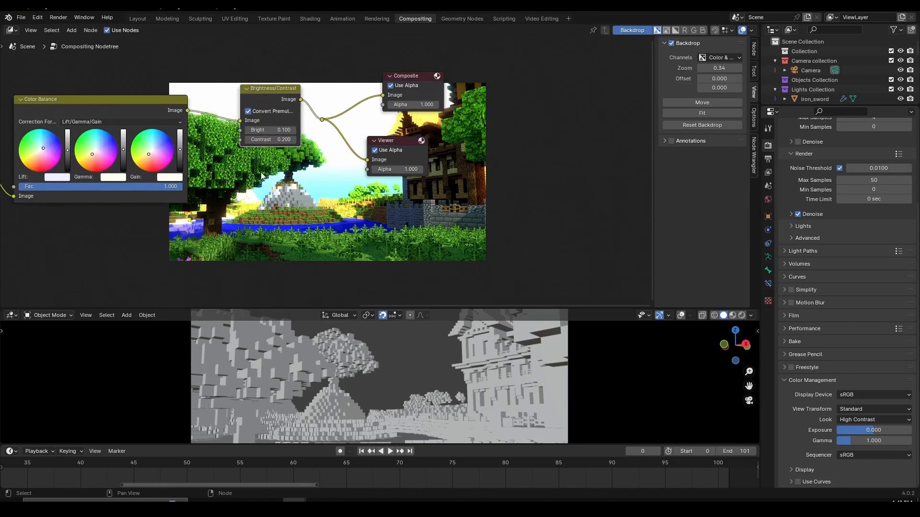
key("shift+a")
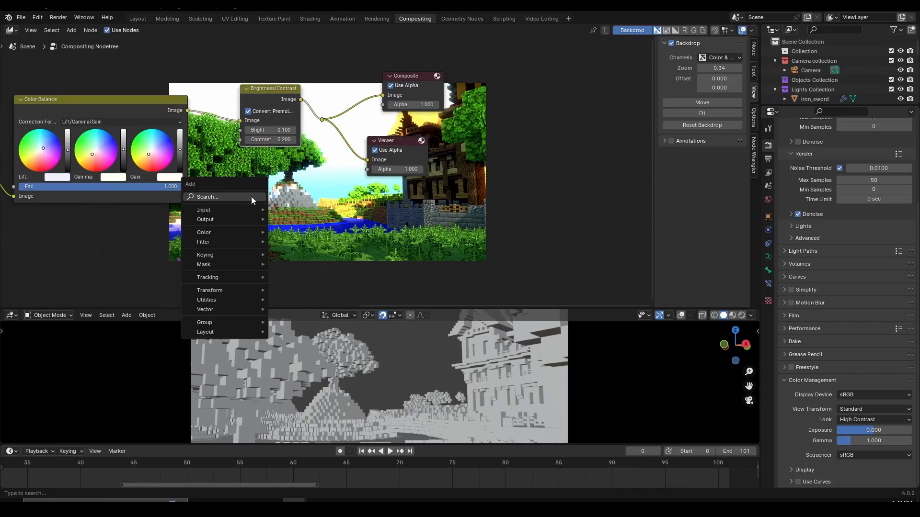
left_click(251, 196)
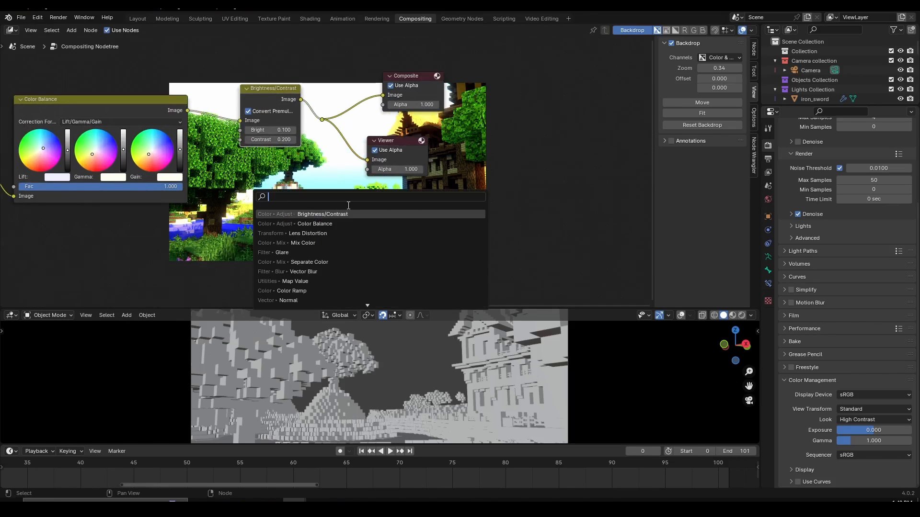
type("elli")
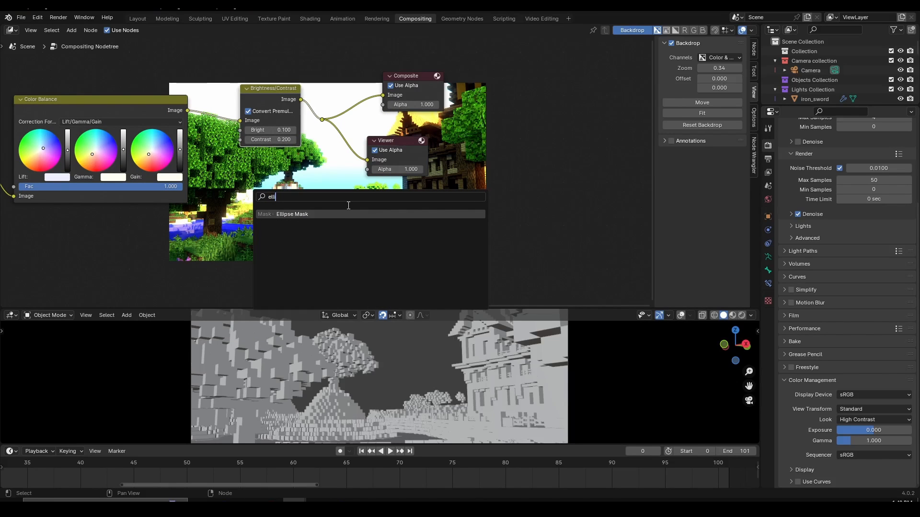
key("Return")
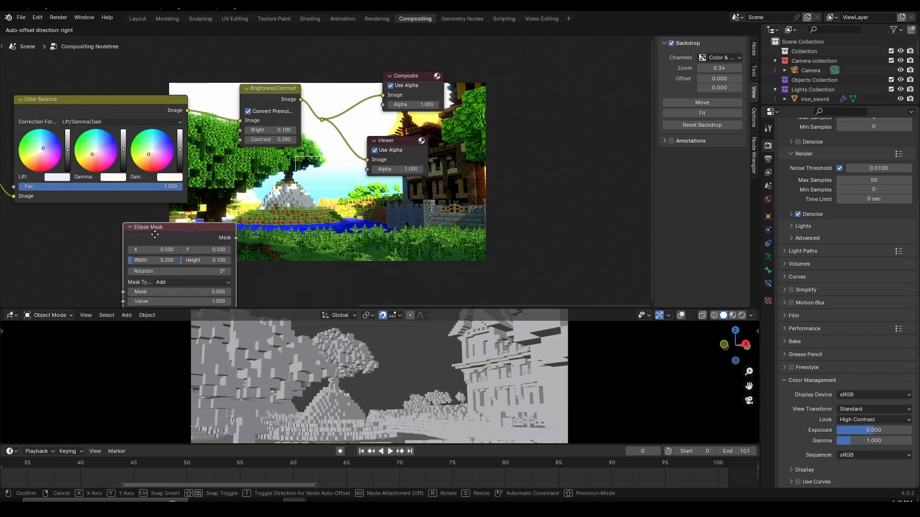
left_click(168, 228)
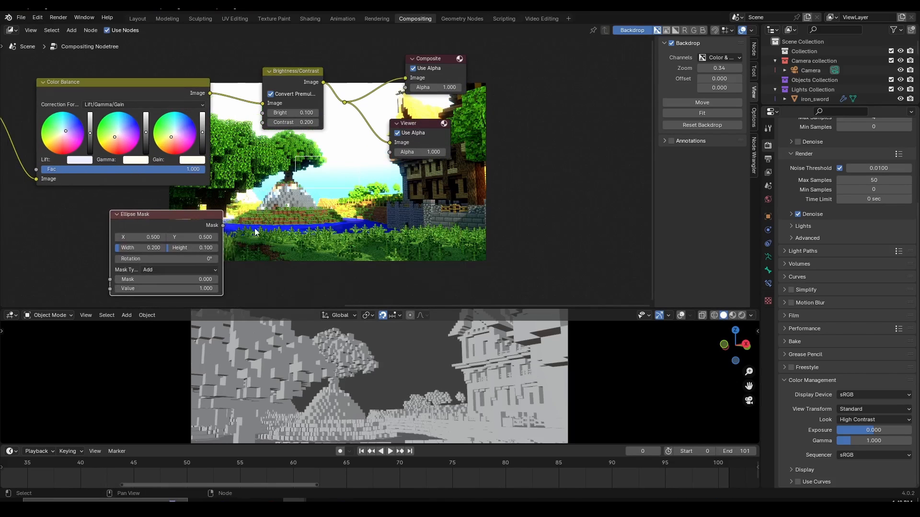
Step: Add a Blur node and place it beside the Ellipse Mask node
scroll(251, 230, "up", 2)
key("shift+a")
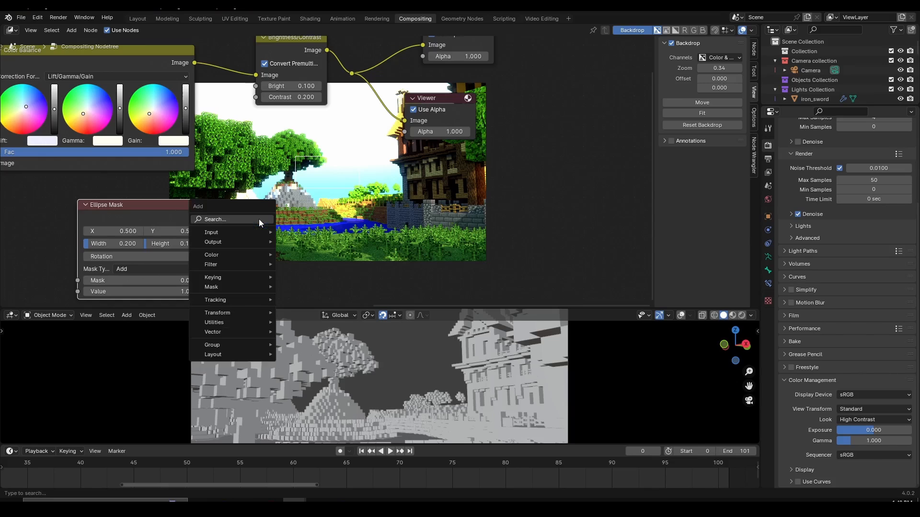
left_click(258, 219)
type("blur")
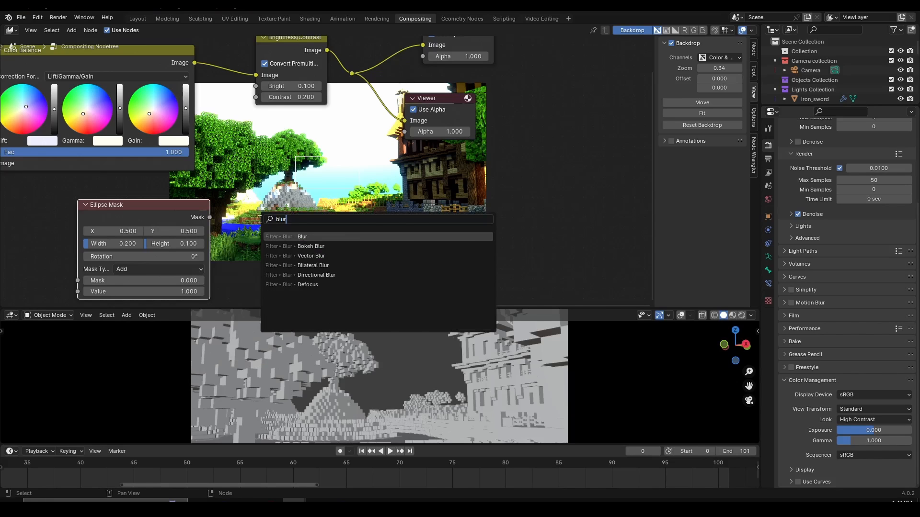
key("Return")
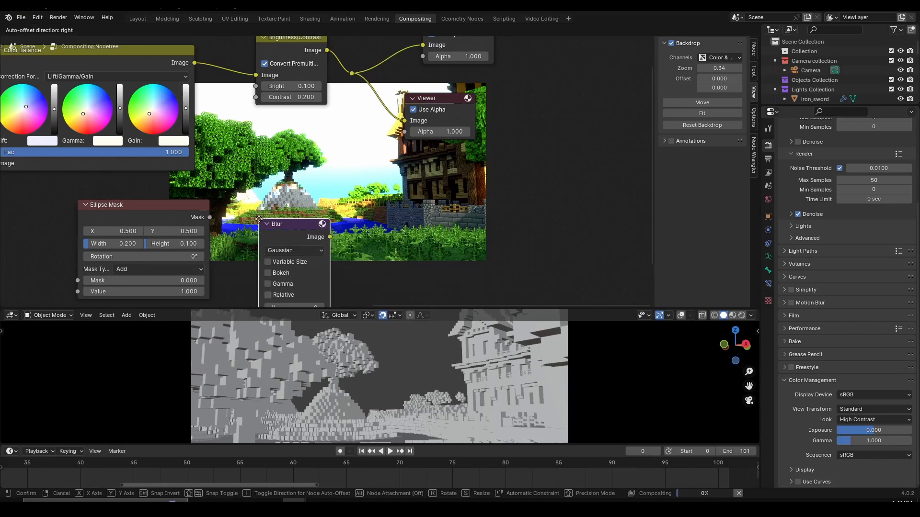
left_click(238, 199)
middle_click_drag(238, 199, 234, 157)
scroll(234, 157, "up", 3)
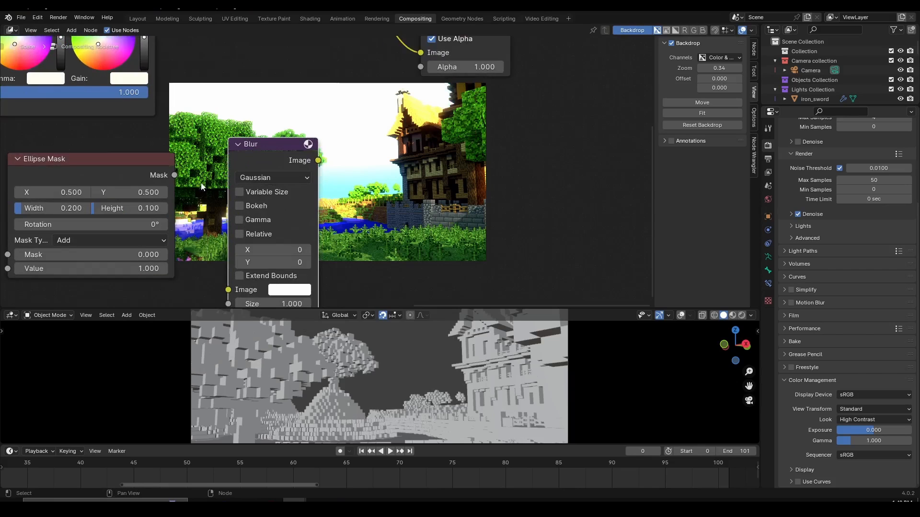
Step: Connect the Ellipse Mask's Mask output to the Blur node's Image input
middle_click_drag(201, 194, 199, 129)
left_click_drag(175, 109, 231, 228)
middle_click_drag(145, 126, 246, 164)
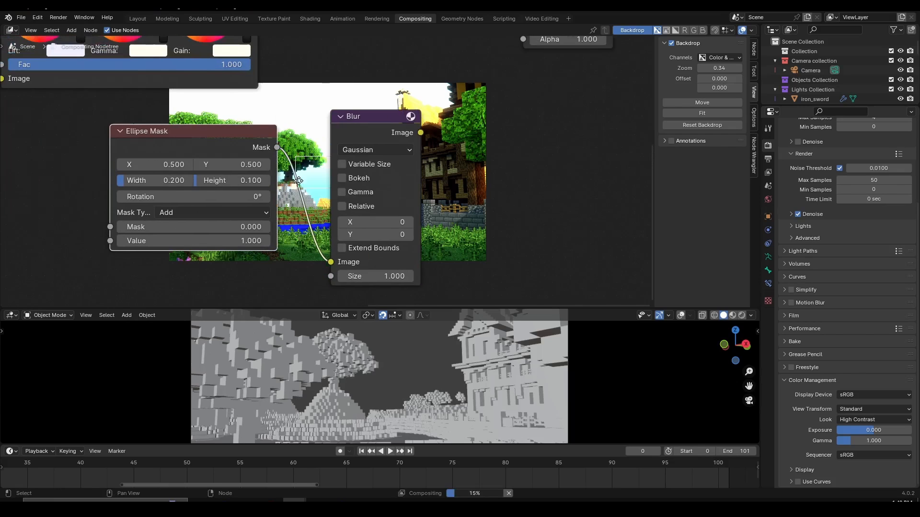
scroll(339, 160, "down", 3)
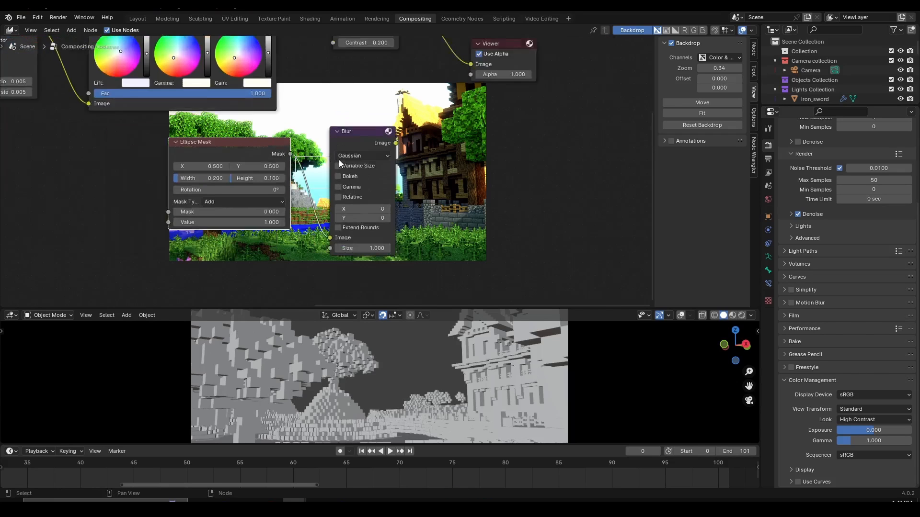
scroll(182, 205, "up", 1)
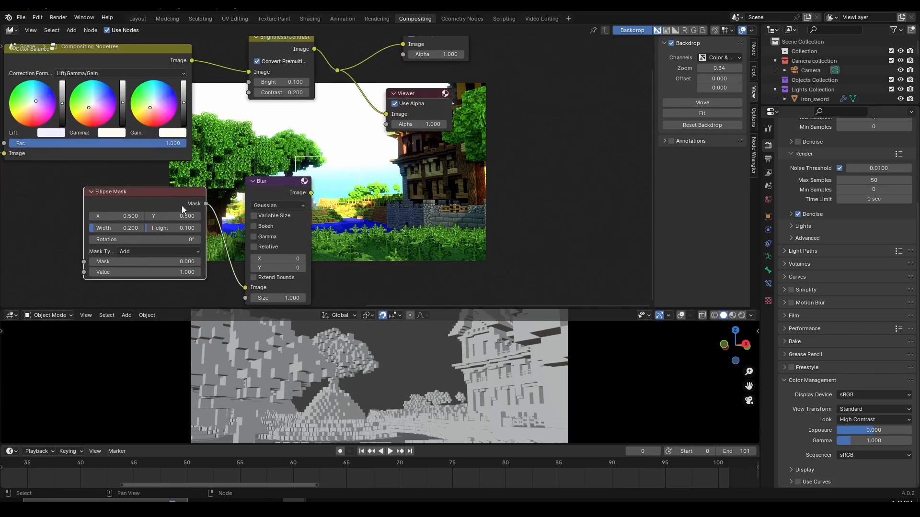
Step: Preview the Ellipse Mask in the backdrop through the Viewer and move the Viewer node clear of the ellipse
left_click(141, 199, "ctrl+shift")
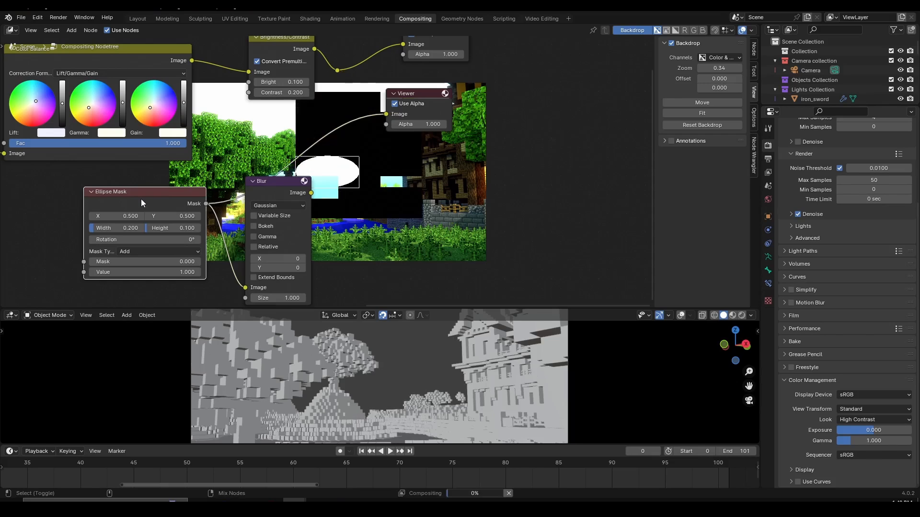
middle_click_drag(286, 111, 215, 85)
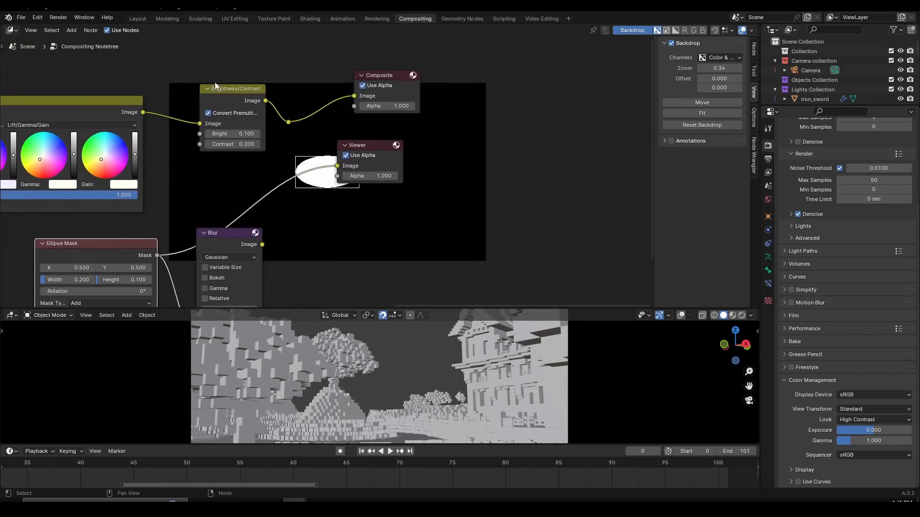
left_click_drag(355, 150, 424, 212)
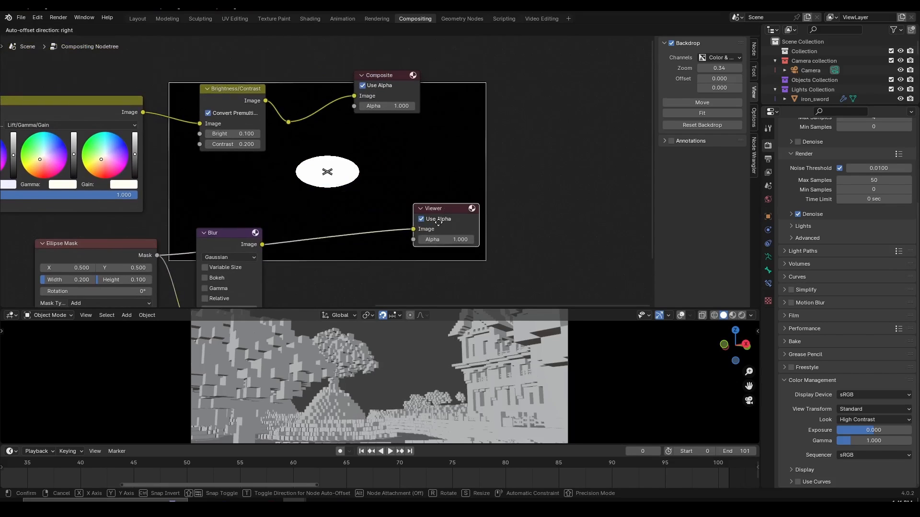
middle_click_drag(278, 193, 283, 157)
middle_click_drag(223, 216, 318, 202)
scroll(318, 202, "up", 1)
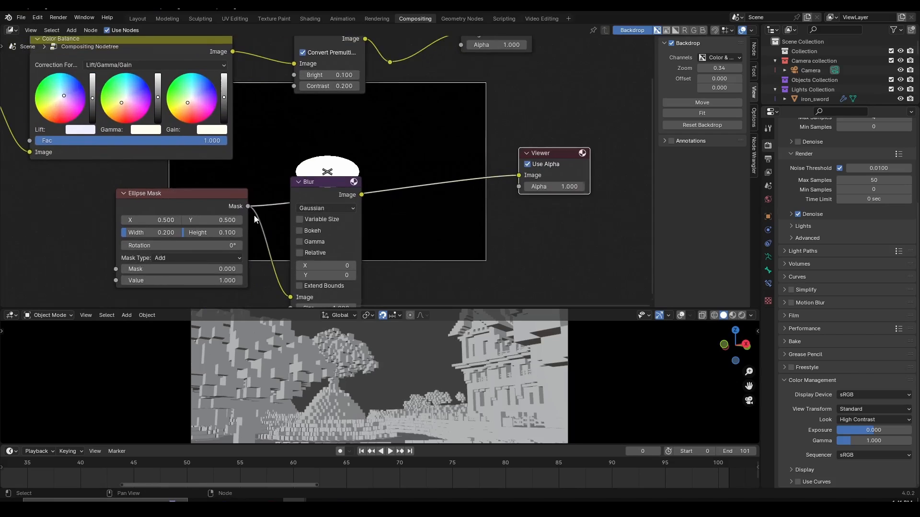
middle_click_drag(257, 218, 157, 231)
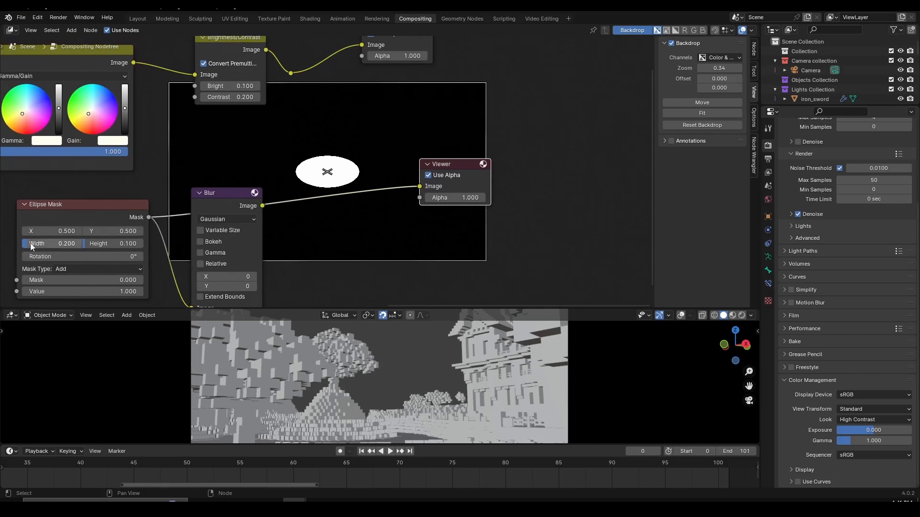
Step: Enlarge the Ellipse Mask to a width of about 1.083 and a height of about 0.867, leaving only the corners black
left_click_drag(30, 243, 131, 245)
left_click_drag(66, 245, 65, 245)
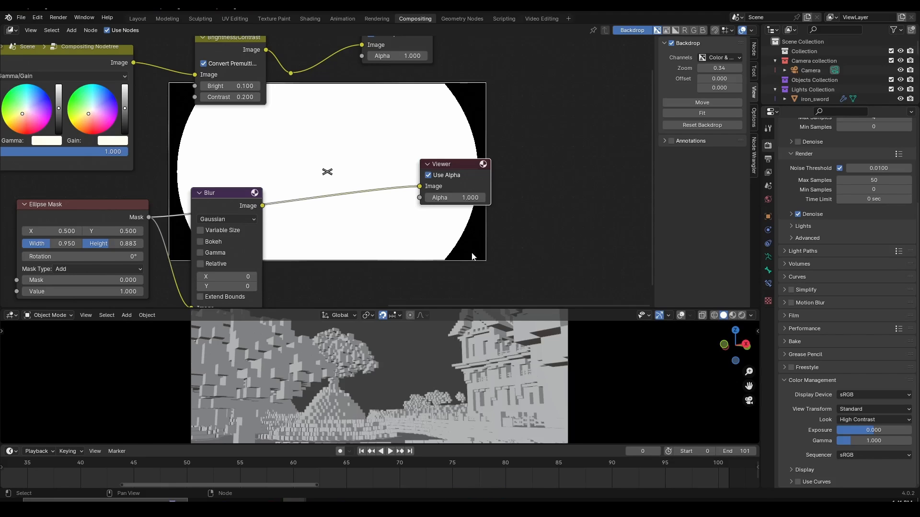
left_click_drag(52, 246, 108, 244)
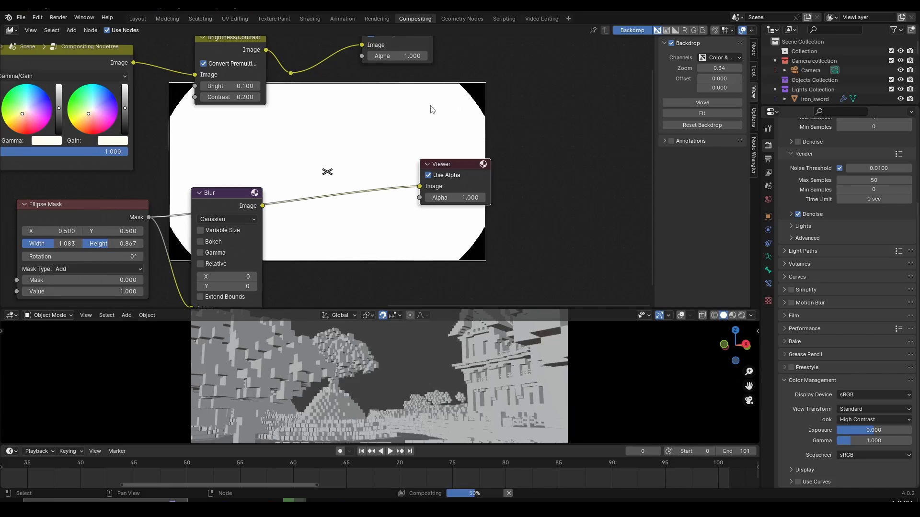
Step: Preview the Blur node in the backdrop, set its filter type to Fast Gaussian and enable Relative
left_click(233, 202, "ctrl+shift")
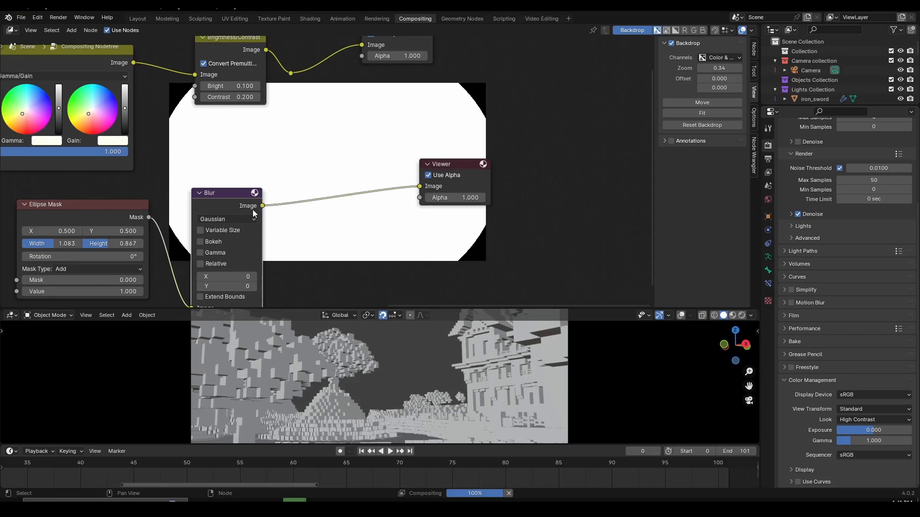
scroll(289, 234, "up", 1)
middle_click_drag(291, 246, 318, 182)
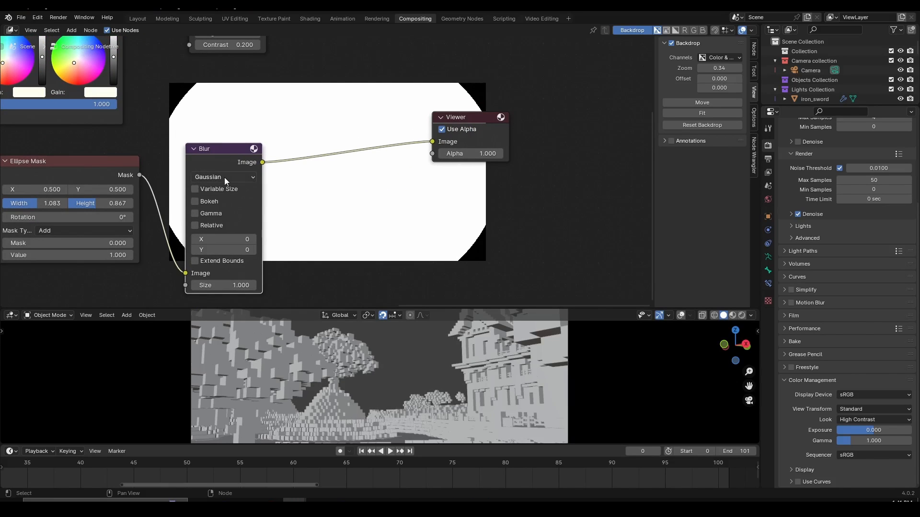
left_click(238, 177)
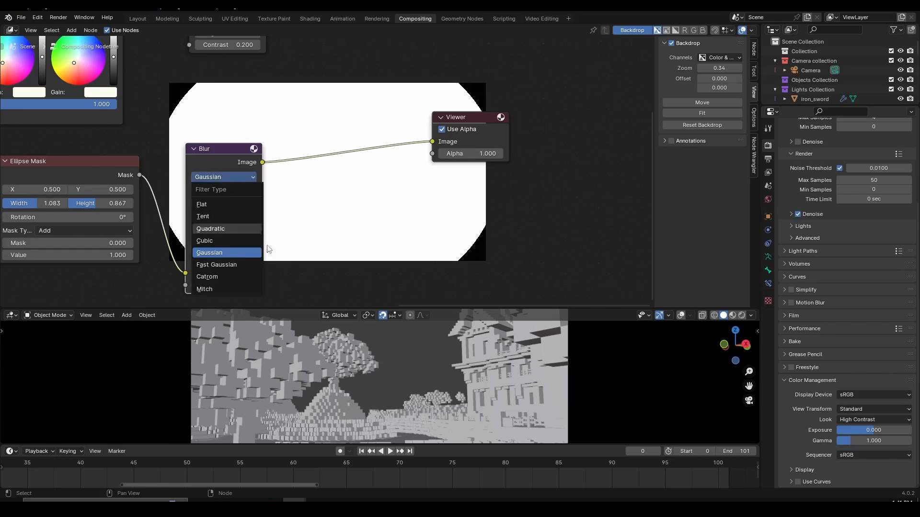
left_click(232, 265)
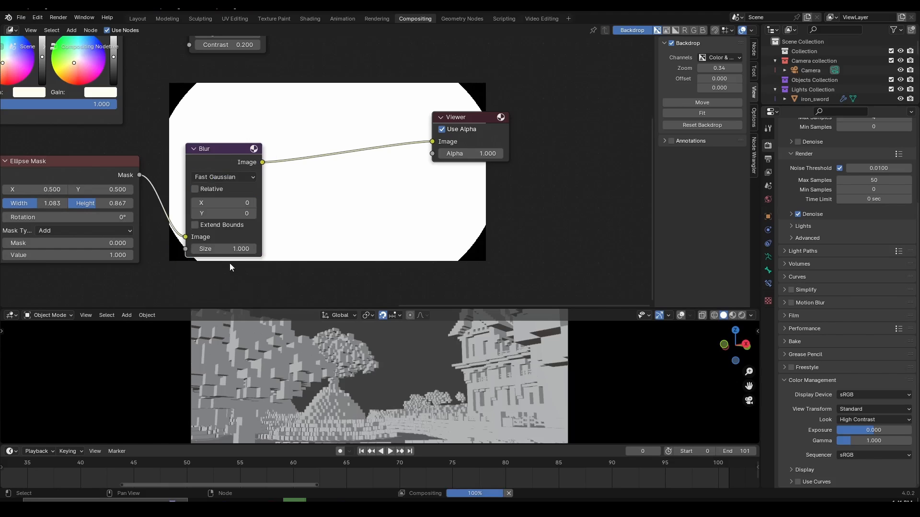
left_click(195, 189)
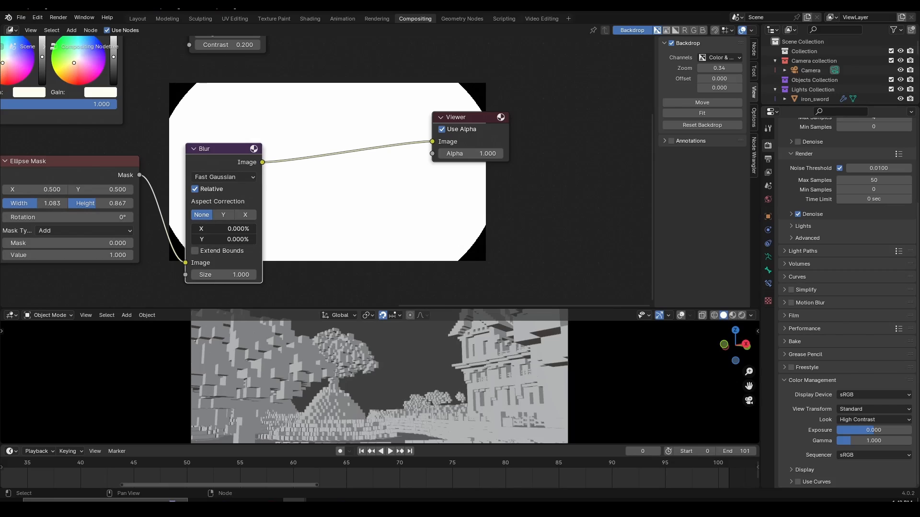
Step: Set the Blur node's relative X and Y sizes to 20%, checking the softened corners in the backdrop
double_click(229, 228)
key("Return")
key("backslash")
middle_click_drag(203, 82, 196, 103)
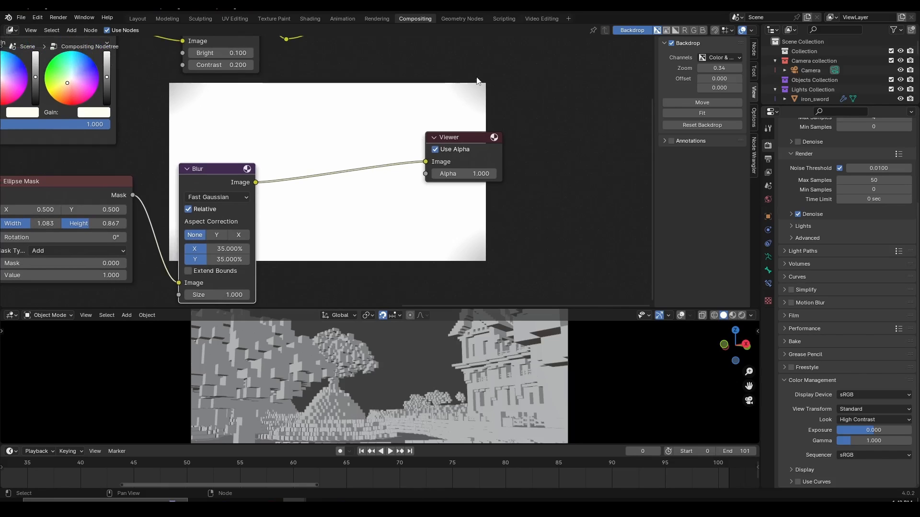
mouse_move(216, 252)
left_mouse_down()
mouse_move(192, 254)
mouse_move(215, 255)
mouse_move(198, 258)
mouse_move(215, 258)
mouse_move(198, 250)
left_mouse_up()
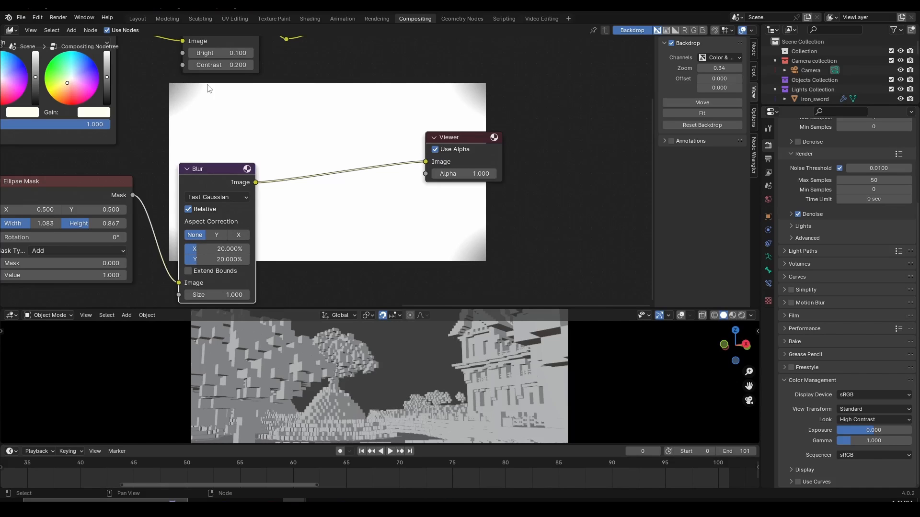
Step: Shift the Brightness/Contrast and Composite nodes together with their reroute a little further from the Color Balance node
scroll(256, 183, "down", 6)
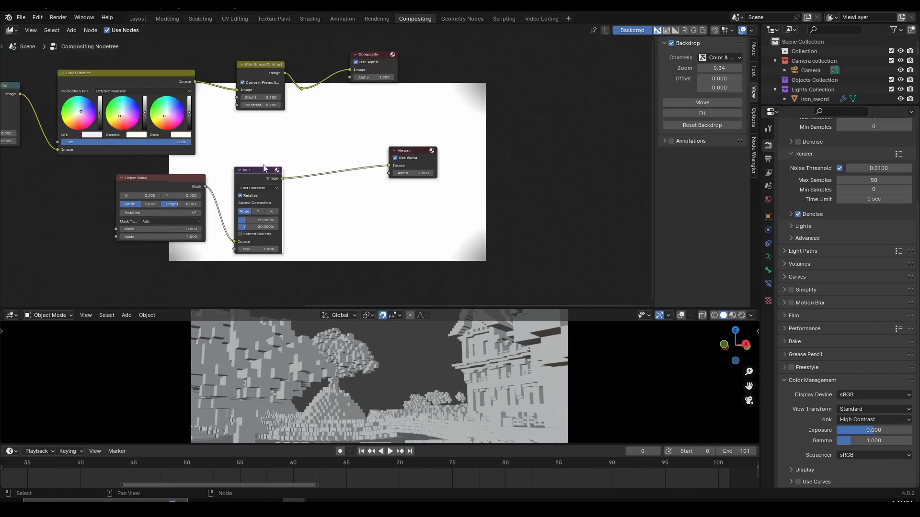
middle_click_drag(246, 154, 177, 215)
scroll(170, 178, "up", 3)
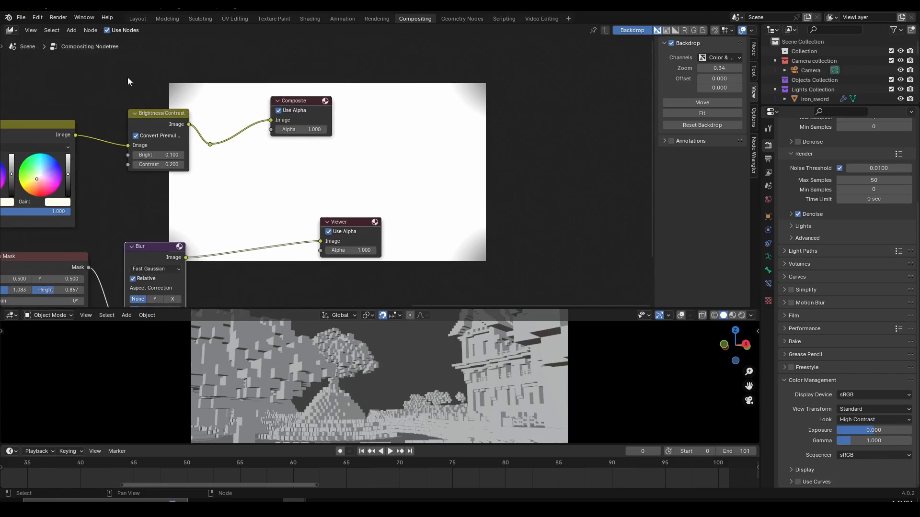
left_click_drag(128, 82, 339, 107)
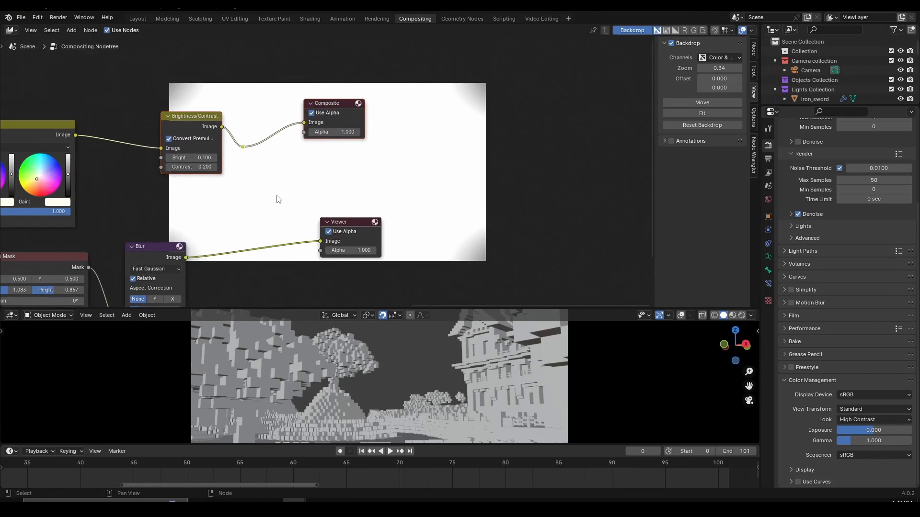
left_click(277, 214)
Step: Add a Mix Color node on the link between the Blur and Viewer nodes
key("shift+a")
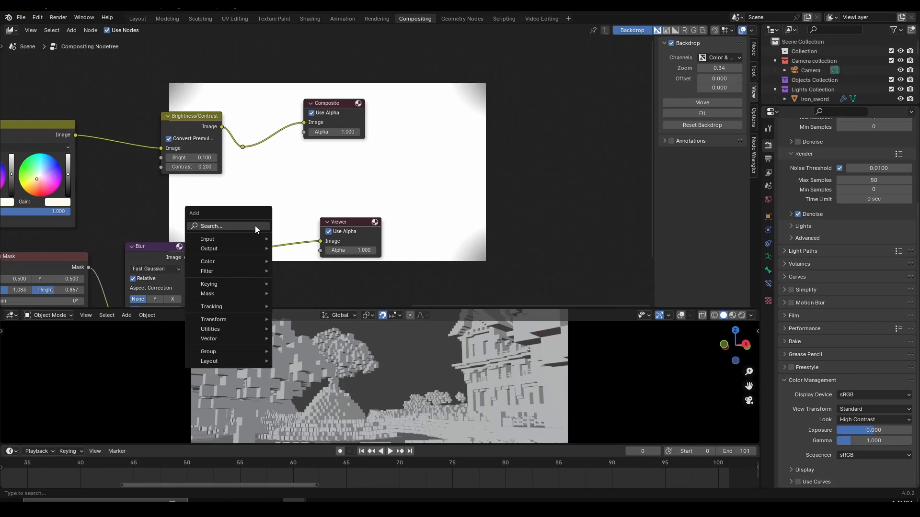
left_click(255, 226)
type("mix")
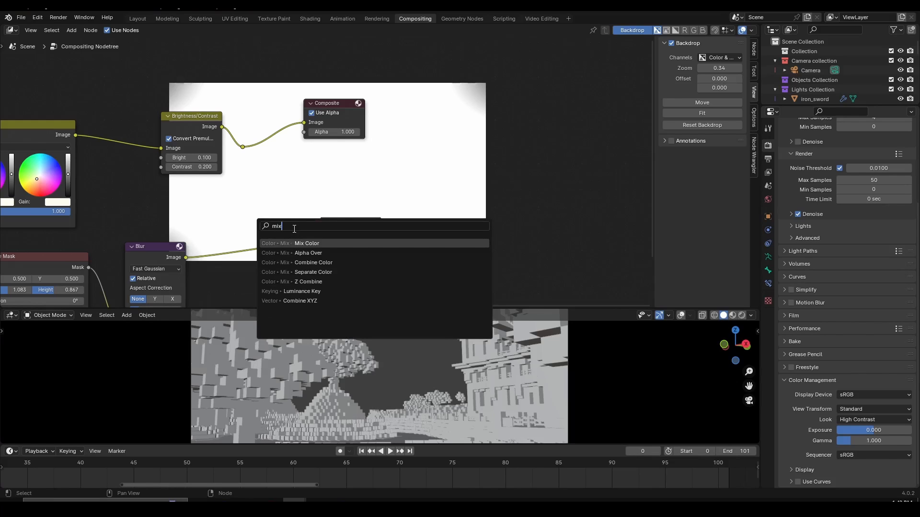
key("Return")
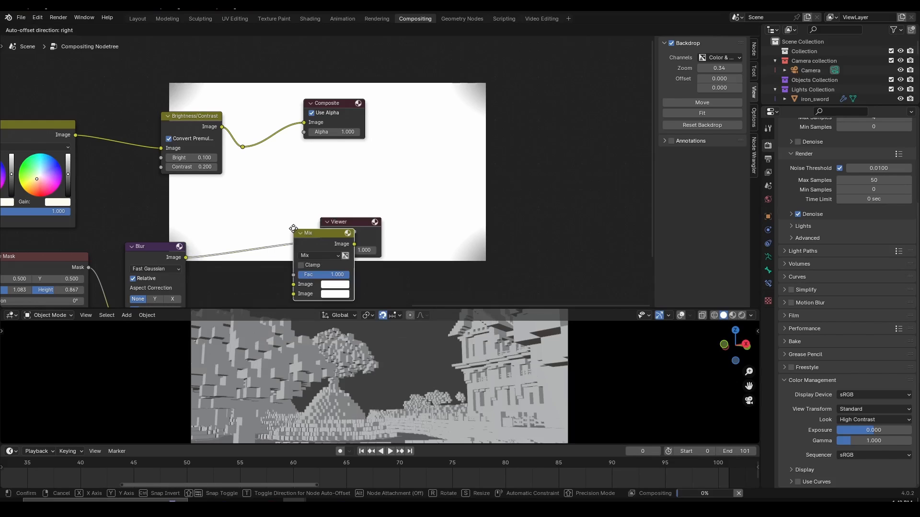
left_click(225, 182)
scroll(245, 277, "up", 2)
middle_click_drag(264, 225, 309, 167)
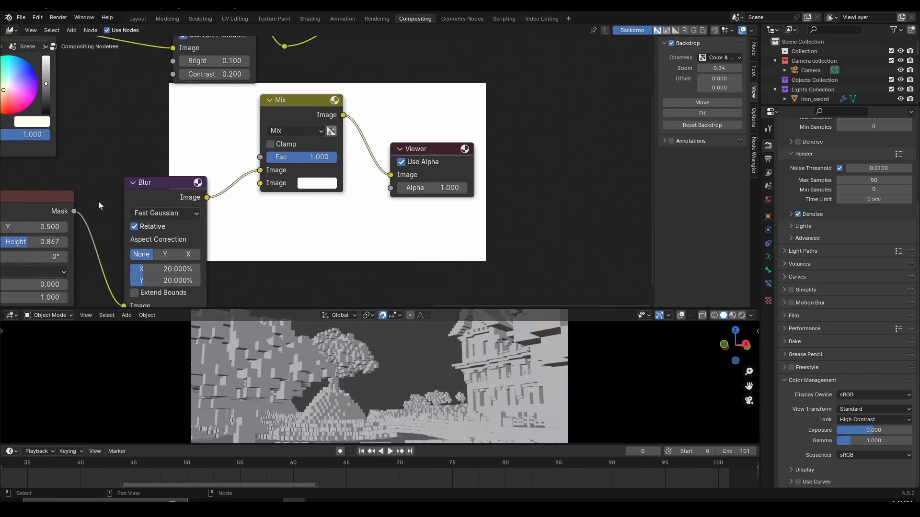
Step: Reconnect the Blur output to the Mix node's second Image input, leaving the first one free
left_click_drag(159, 184, 157, 182)
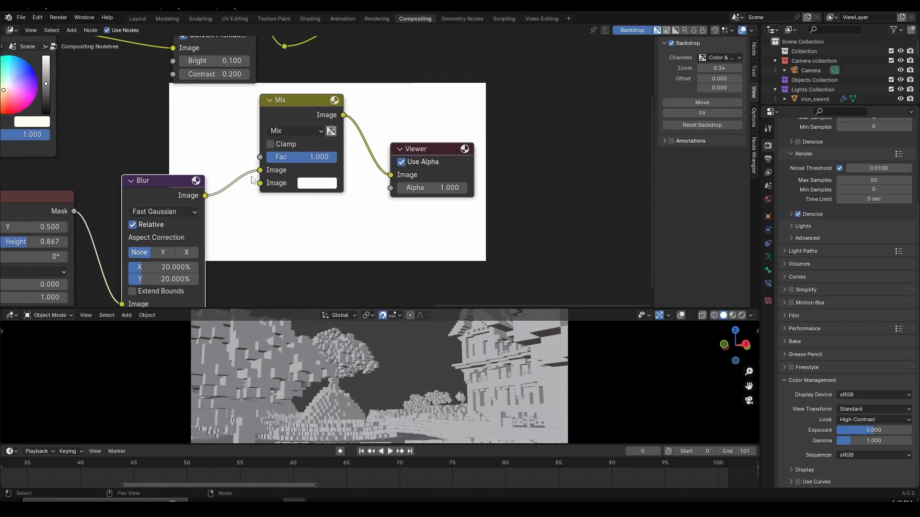
left_click_drag(260, 171, 258, 186)
scroll(254, 184, "down", 3)
middle_click_drag(211, 175, 220, 206)
scroll(218, 187, "down", 1)
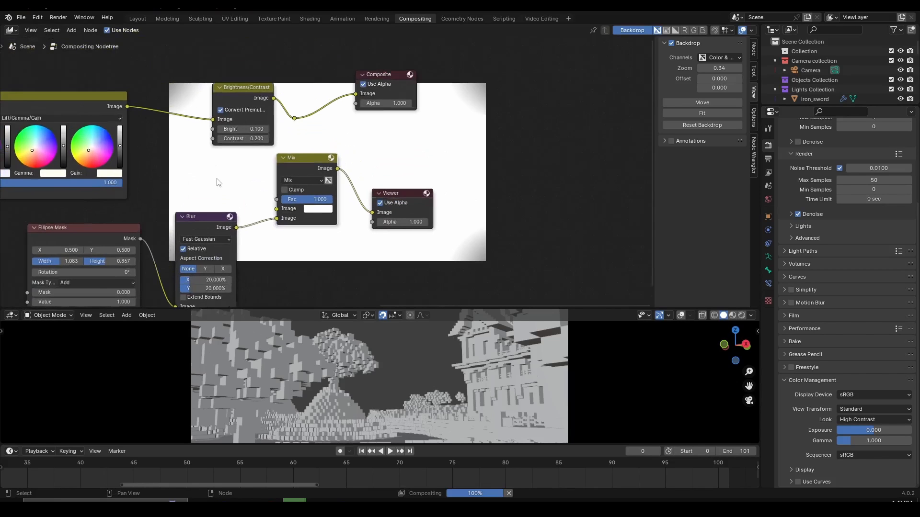
Step: Space the Brightness/Contrast node apart from the Mix and Viewer nodes and delete the reroute before the Composite node
scroll(217, 183, "up", 1)
left_click_drag(232, 91, 173, 89)
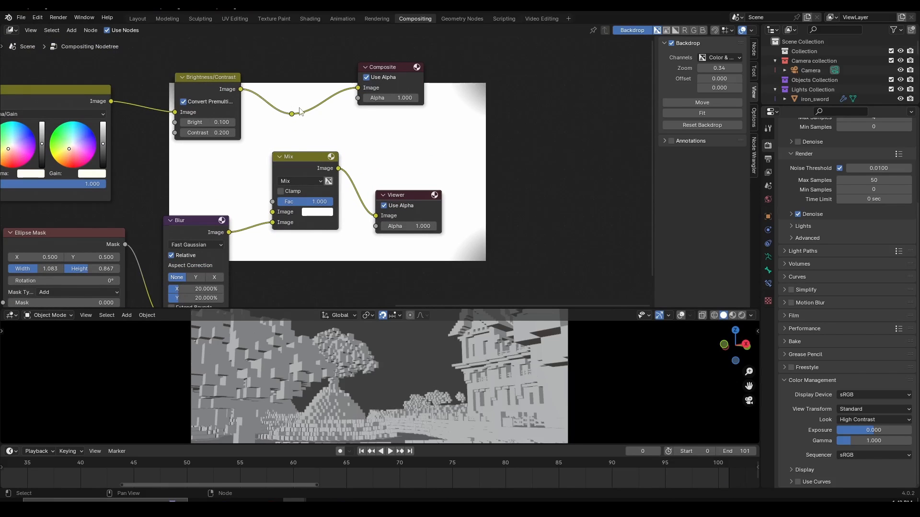
key("g")
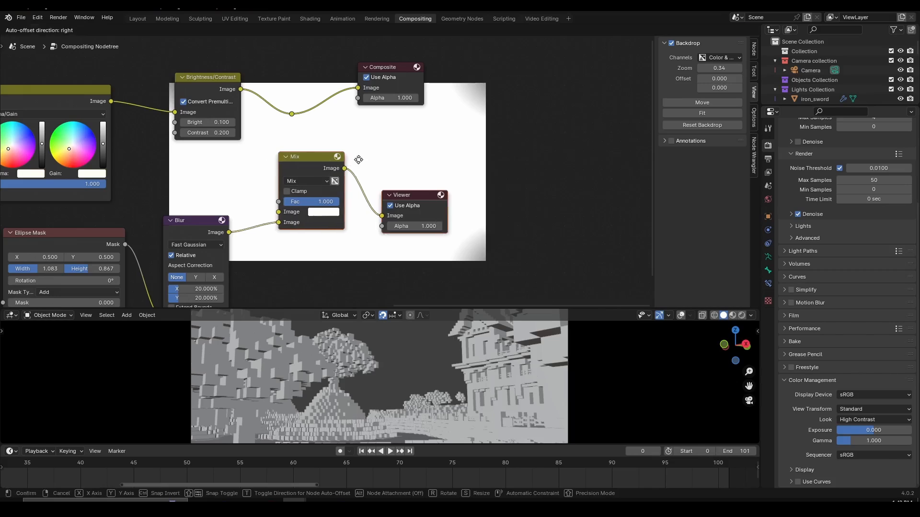
left_click(433, 156)
left_click(294, 114)
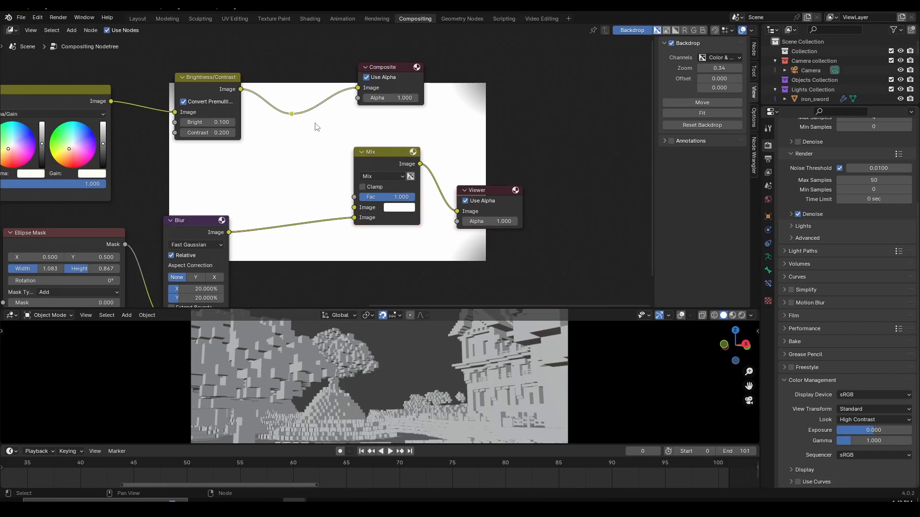
key("x")
middle_click_drag(274, 138, 236, 142)
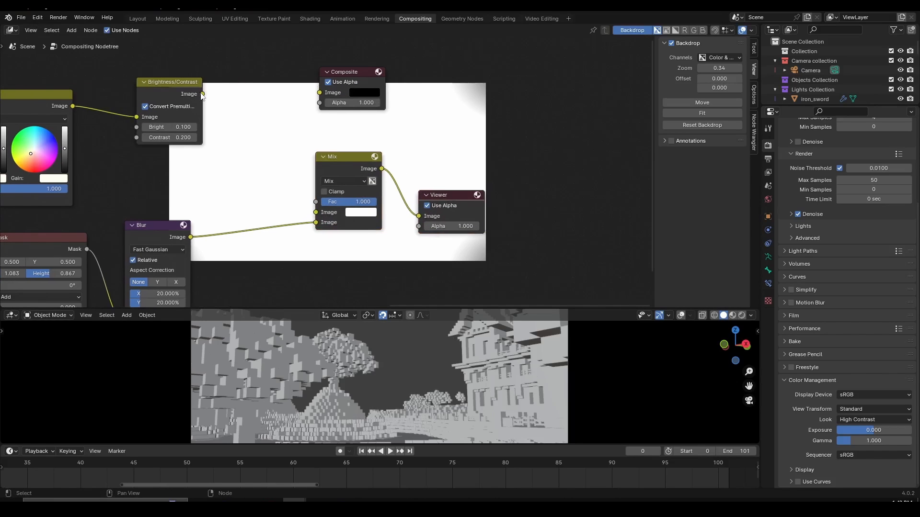
Step: Connect the Brightness/Contrast output to the Mix node's first Image input and the Mix output to the Composite node
left_click_drag(203, 95, 322, 213)
scroll(309, 204, "up", 1)
middle_click_drag(300, 184, 164, 250)
left_click_drag(228, 129, 372, 139)
left_click_drag(209, 232, 329, 160)
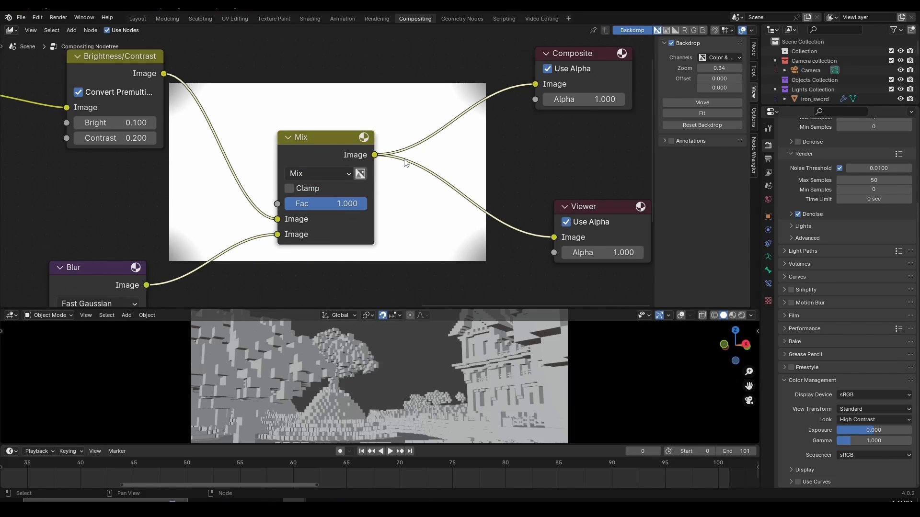
Step: Set the blending mode of the Mix node combining the Brightness/Contrast and Blur outputs to Multiply
scroll(406, 166, "down", 1)
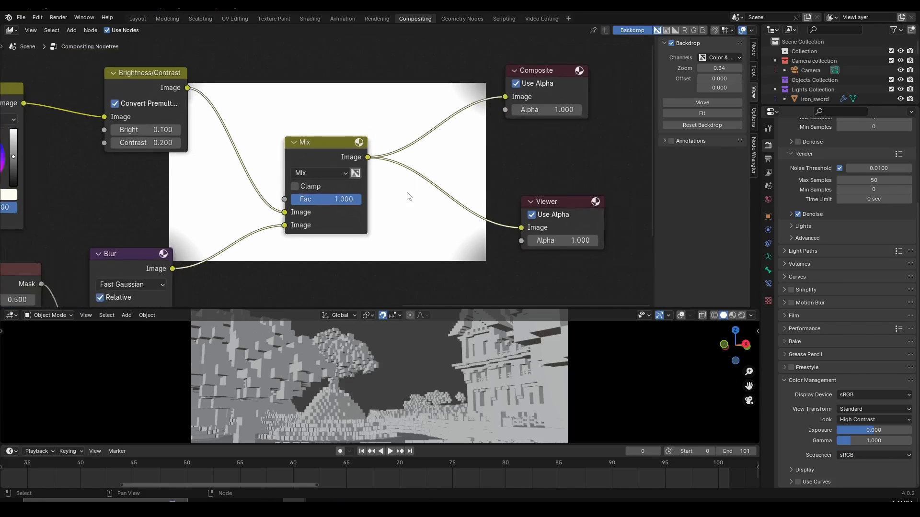
scroll(407, 192, "up", 1)
mouse_move(331, 165)
left_mouse_down()
mouse_move(307, 191)
mouse_move(324, 167)
left_mouse_up()
middle_click_drag(344, 132, 341, 88)
left_click(300, 172)
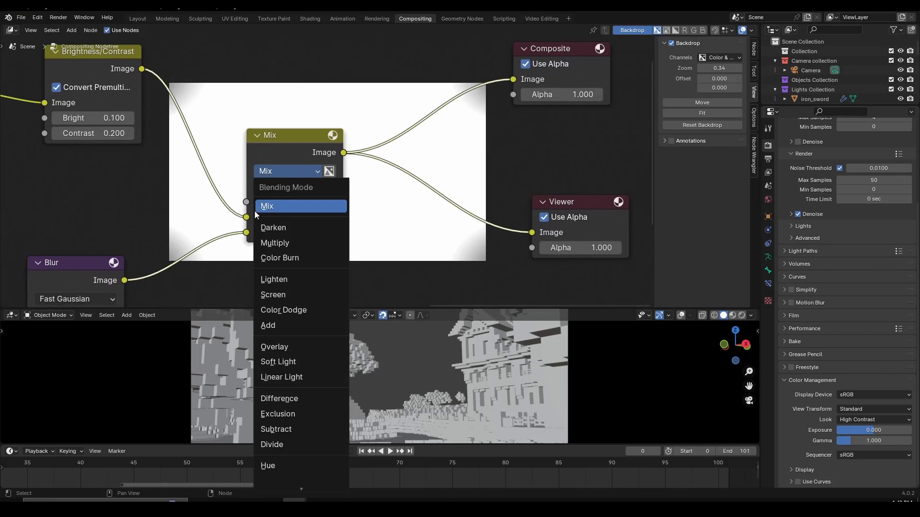
left_click(289, 242)
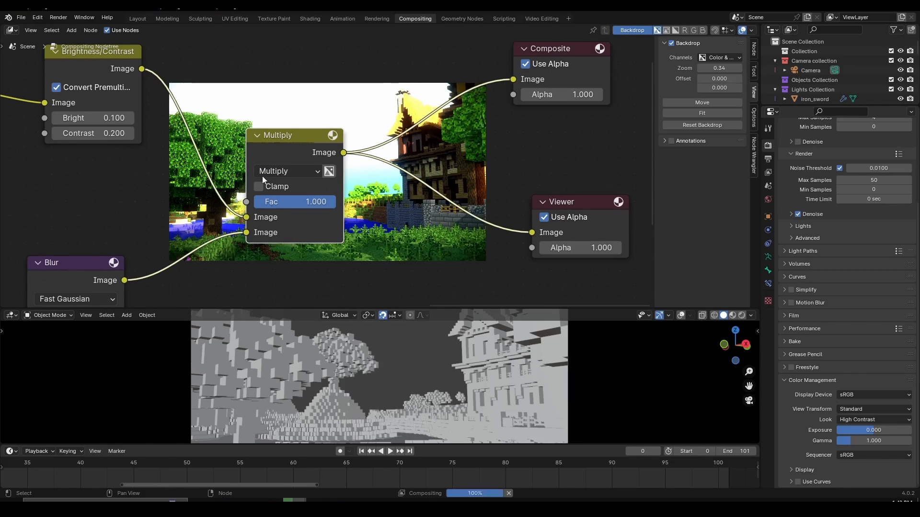
Step: Set the vignette Blur node's X and Y size to 15%
middle_click_drag(263, 177, 271, 196)
scroll(192, 151, "down", 5)
middle_click_drag(206, 201, 245, 280)
scroll(194, 245, "up", 4)
middle_click_drag(197, 245, 266, 251)
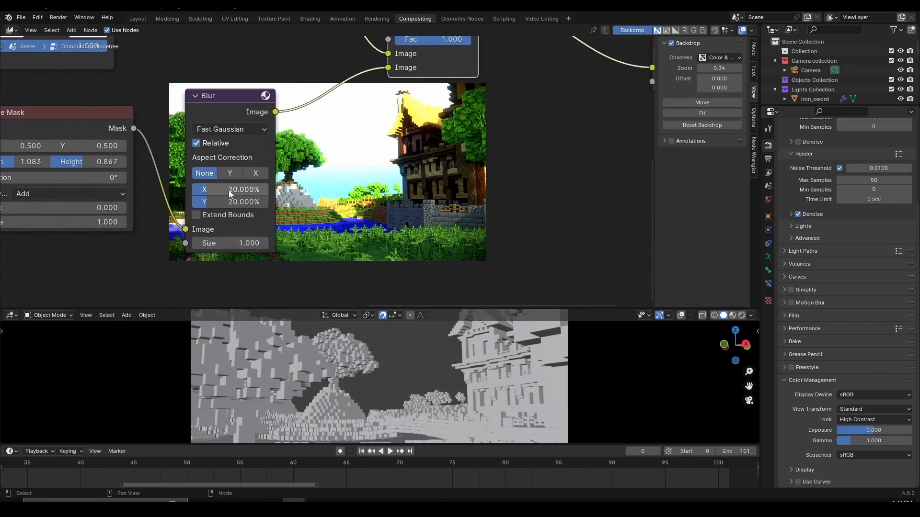
left_click_drag(228, 191, 207, 202)
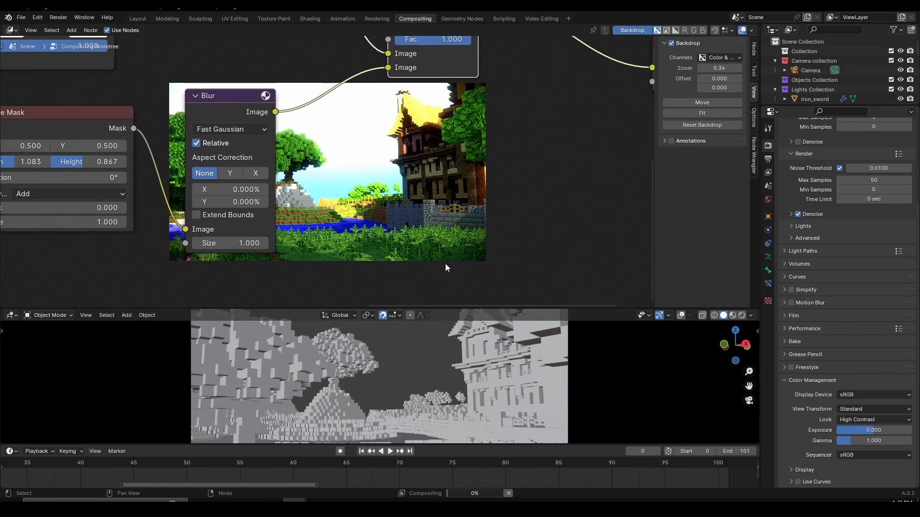
left_click(226, 189)
type("1")
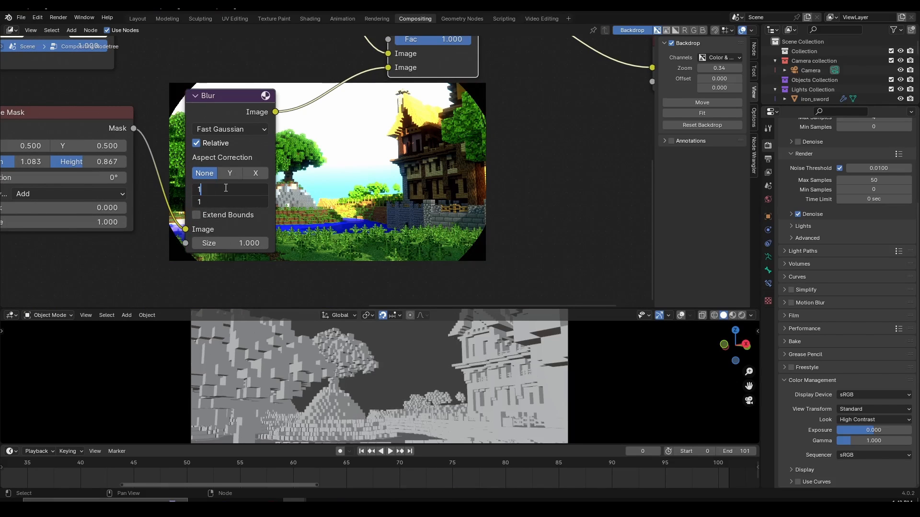
type("5")
key("Return")
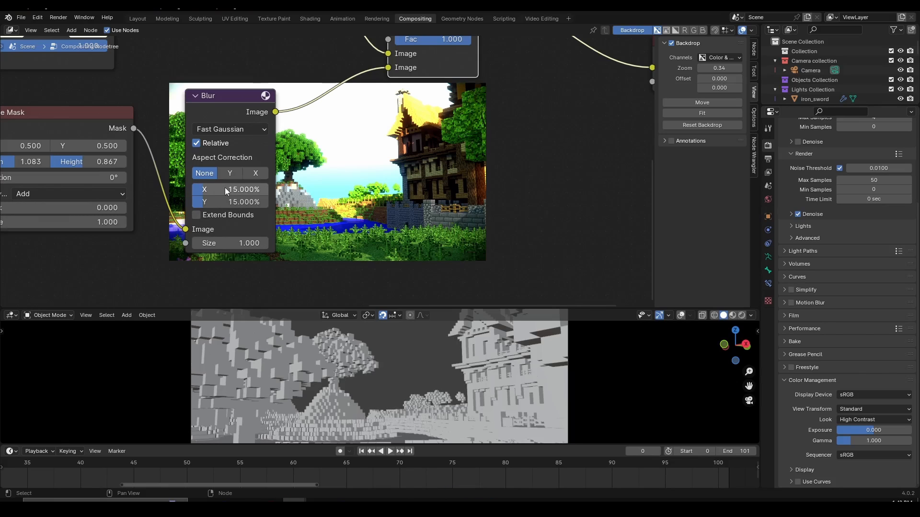
Step: Review the full compositing node tree and the World's Mist Pass settings
scroll(305, 115, "down", 5)
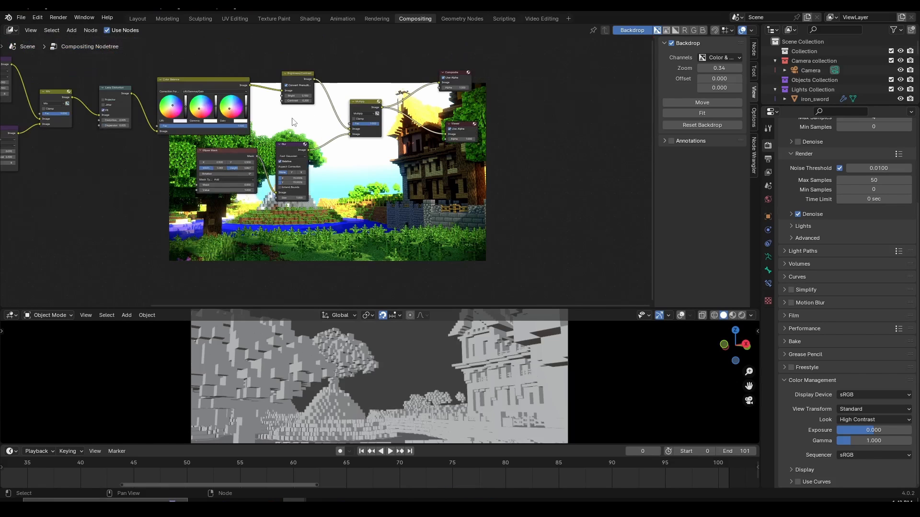
scroll(305, 102, "down", 3)
middle_click_drag(306, 107, 367, 183)
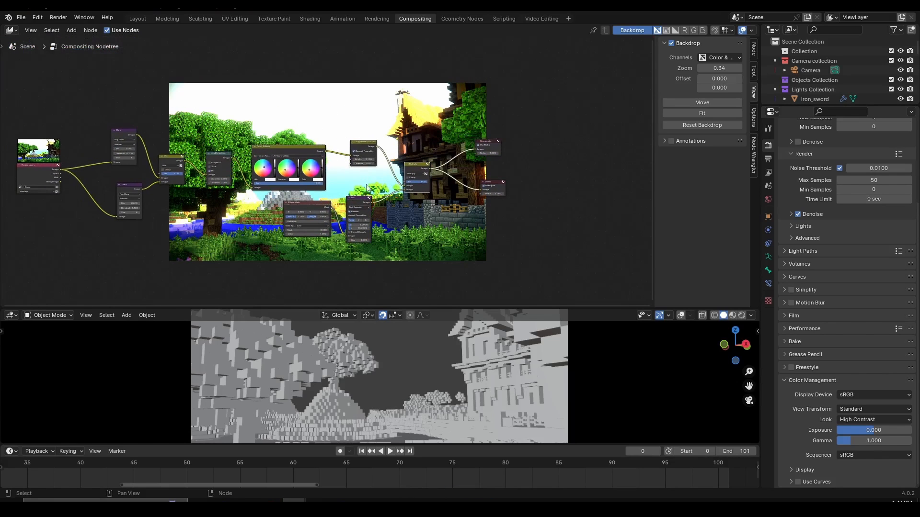
scroll(367, 192, "up", 4)
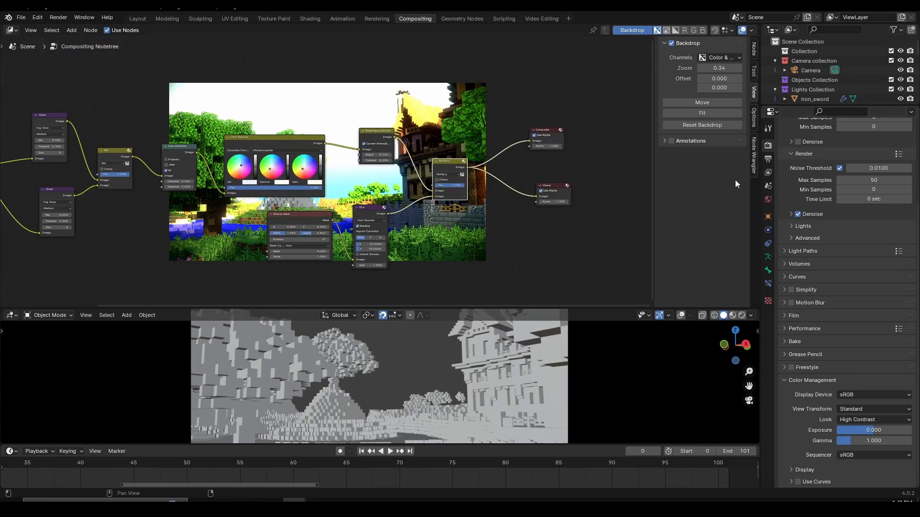
left_click(767, 199)
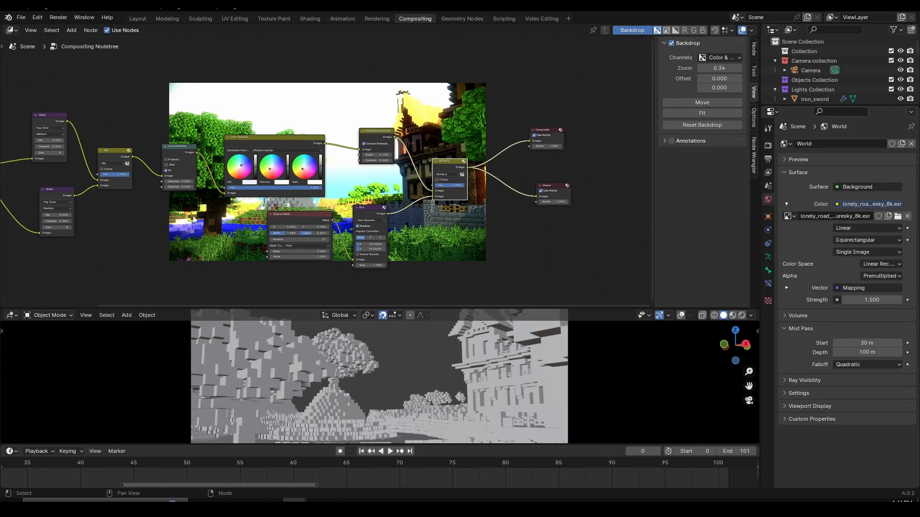
middle_click_drag(151, 51, 184, 172)
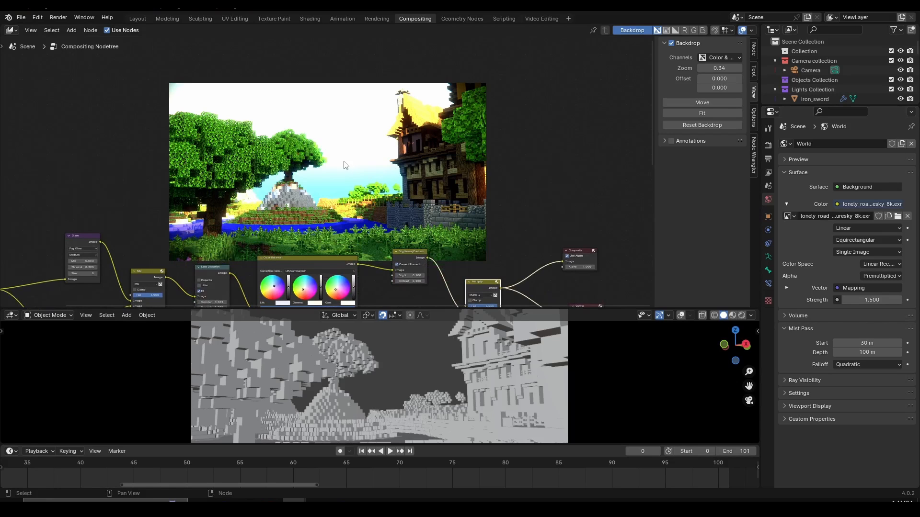
middle_click_drag(246, 197, 442, 113)
scroll(326, 163, "up", 4)
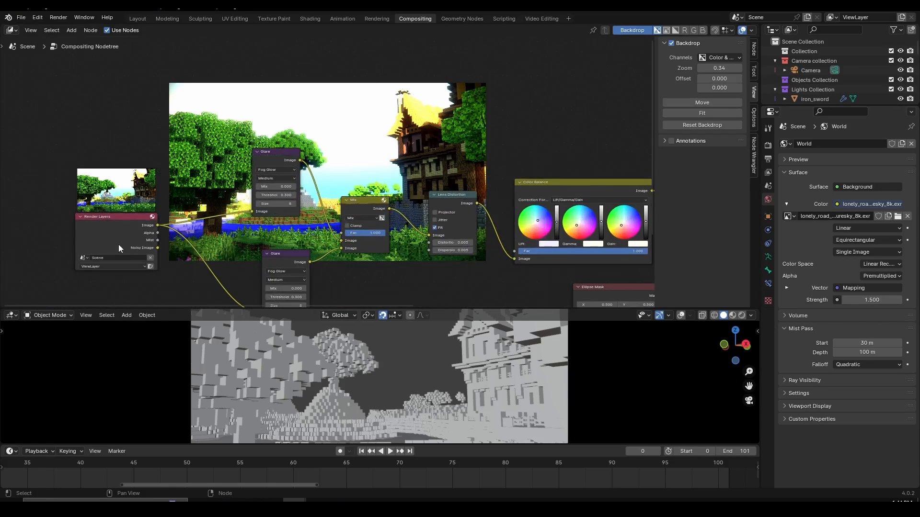
middle_click_drag(223, 232, 263, 215)
scroll(263, 217, "up", 2)
scroll(513, 141, "down", 7)
middle_click_drag(513, 141, 342, 134)
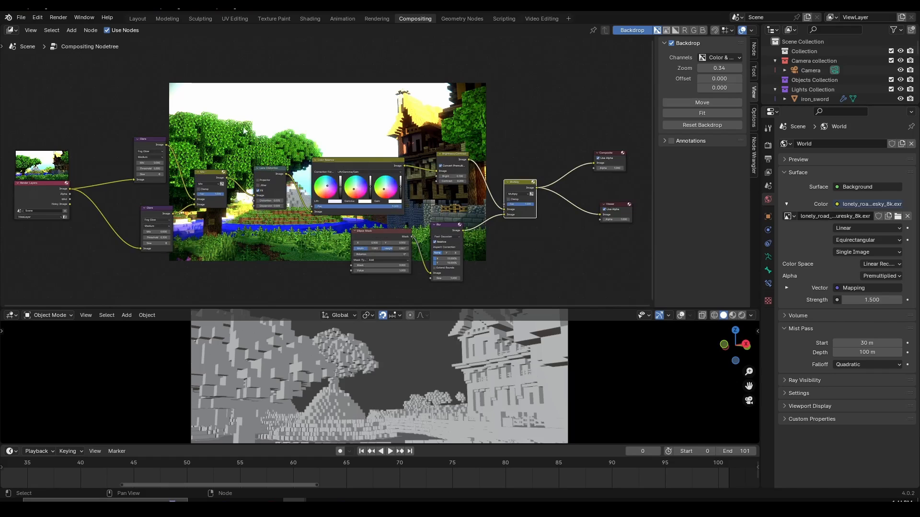
Step: Move the Render Layers node away from the two Glare nodes to make room between them
scroll(230, 135, "up", 1)
middle_click_drag(223, 137, 353, 130)
middle_click_drag(187, 197, 287, 170)
scroll(292, 174, "up", 4)
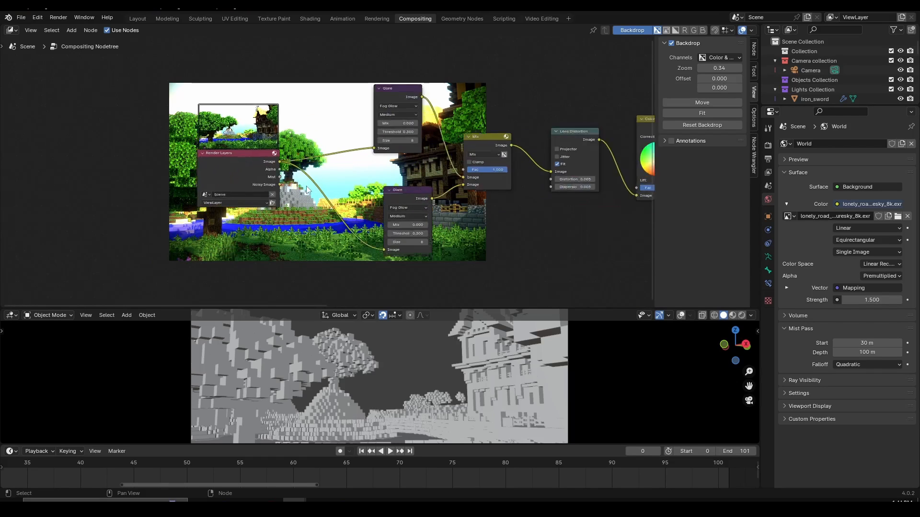
scroll(306, 190, "up", 1)
left_click_drag(239, 167, 107, 171)
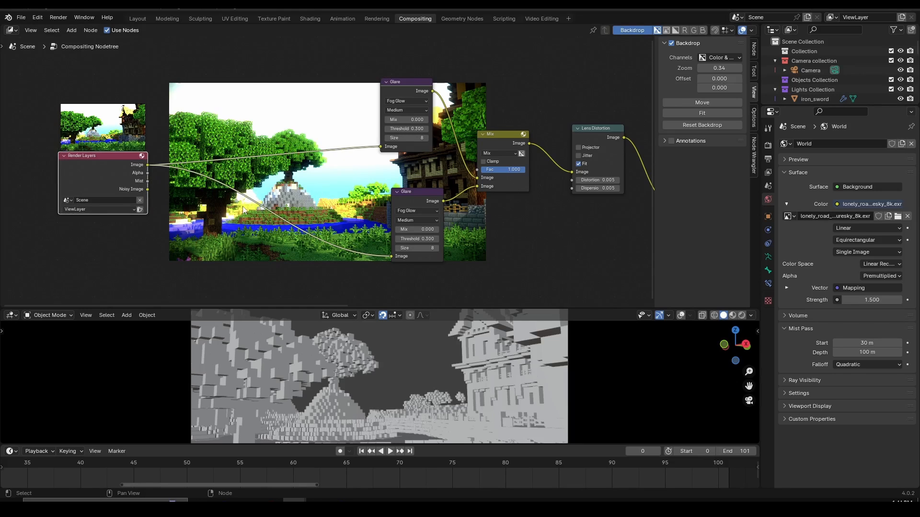
middle_click_drag(253, 206, 284, 187)
scroll(283, 186, "up", 3)
scroll(226, 212, "down", 1)
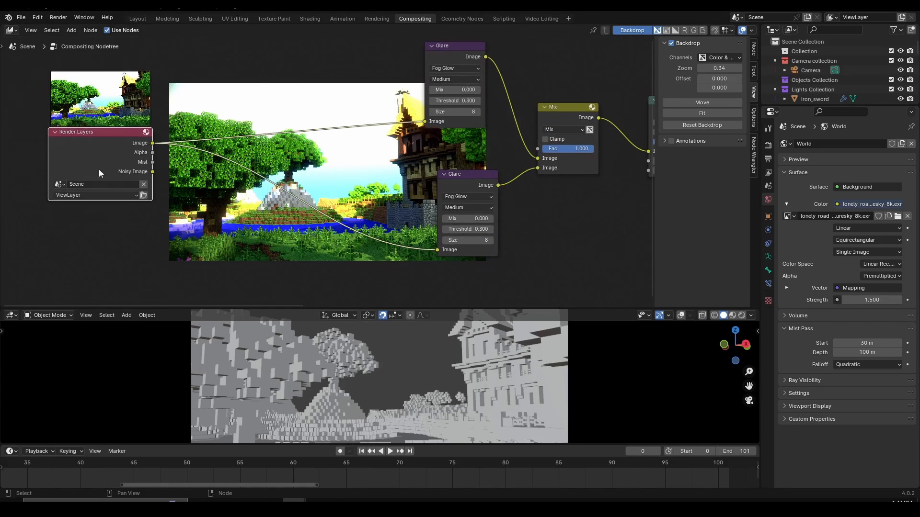
Step: Add a Map Value node below the Render Layers node
middle_click_drag(131, 201, 127, 177)
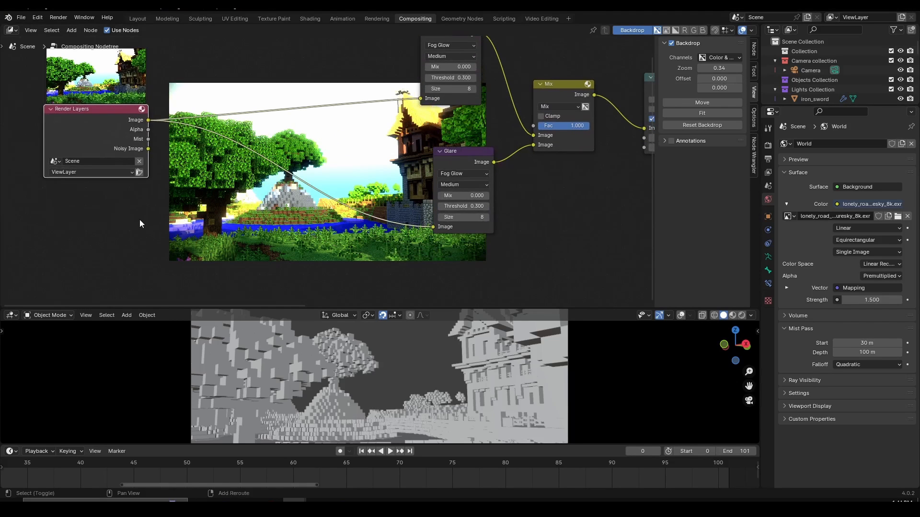
key("shift+a")
left_click(140, 219)
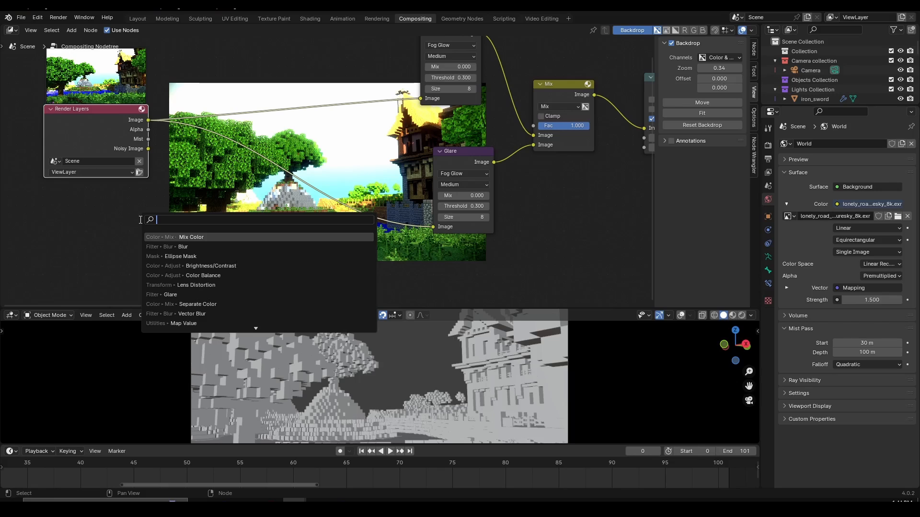
type("map value")
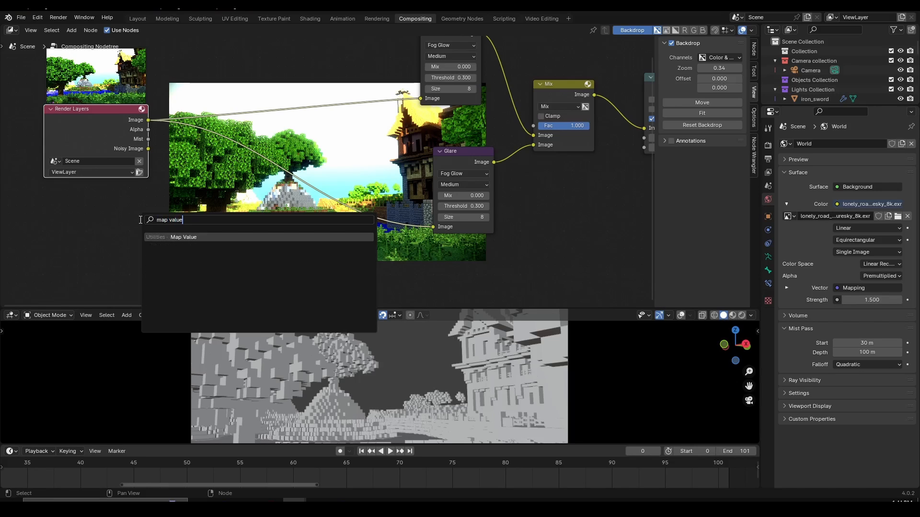
key("Return")
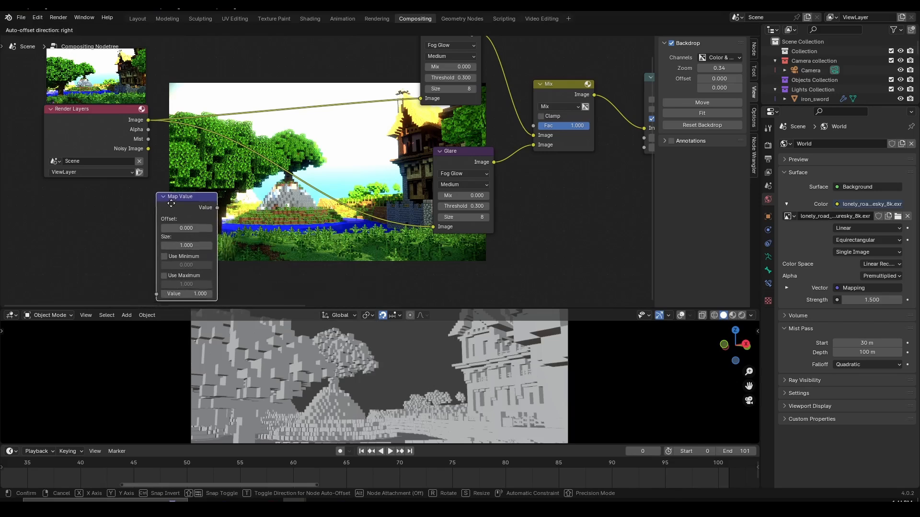
left_click(163, 205)
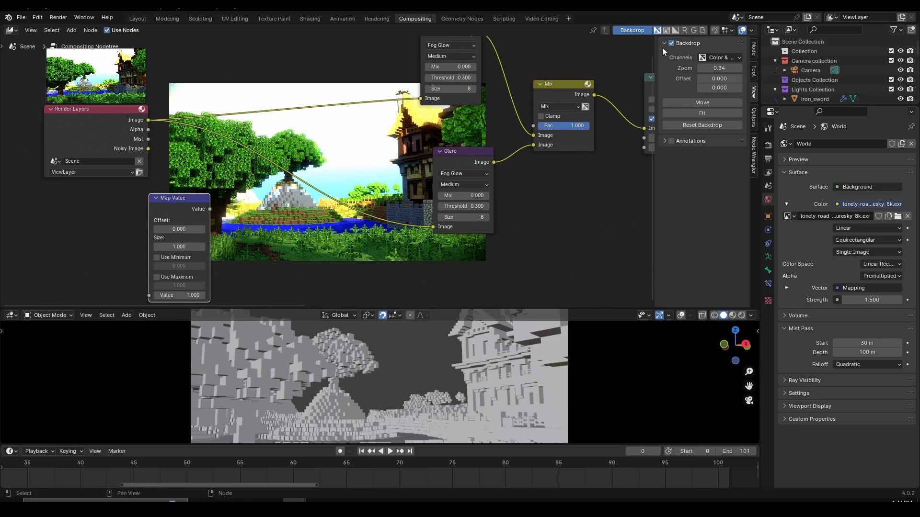
Step: Duplicate the Mix node that joins the two Glare nodes and place the copy beside the Map Value node
left_click_drag(557, 94, 559, 94)
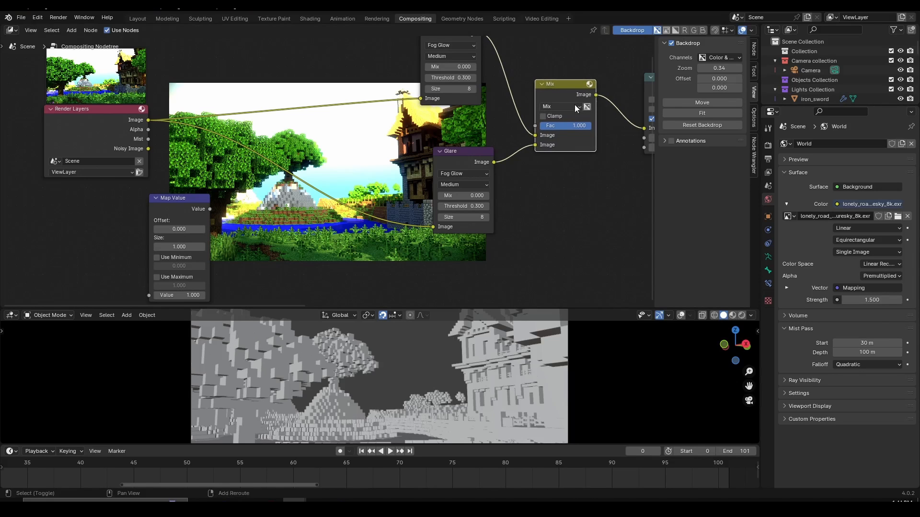
key("shift+d")
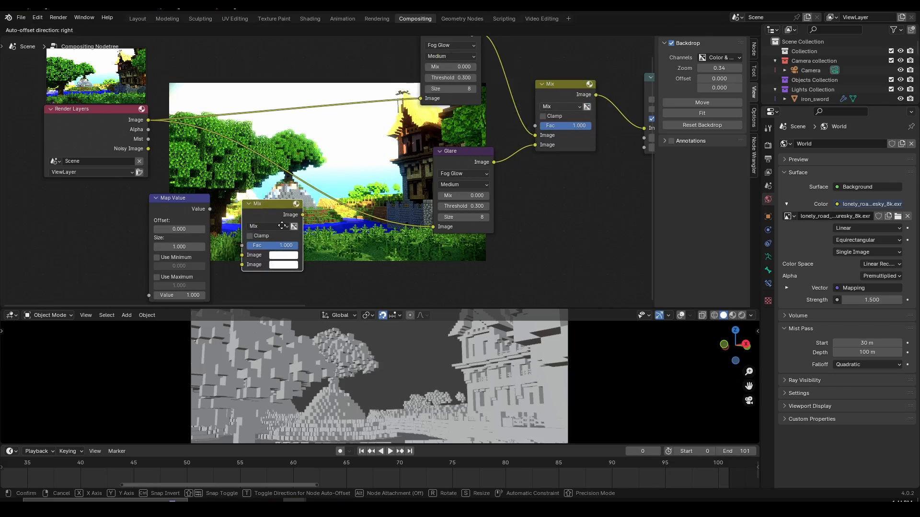
left_click(282, 225)
left_click_drag(176, 207, 156, 216)
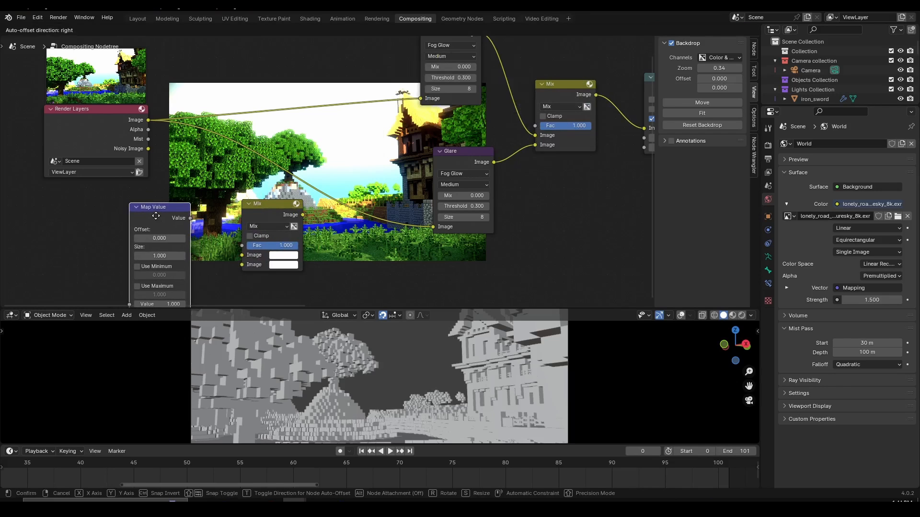
left_click(155, 216)
Step: Connect the Map Value output to the duplicated Mix node's Fac input and arrange both between the Render Layers and Glare nodes
middle_click_drag(203, 226, 216, 182)
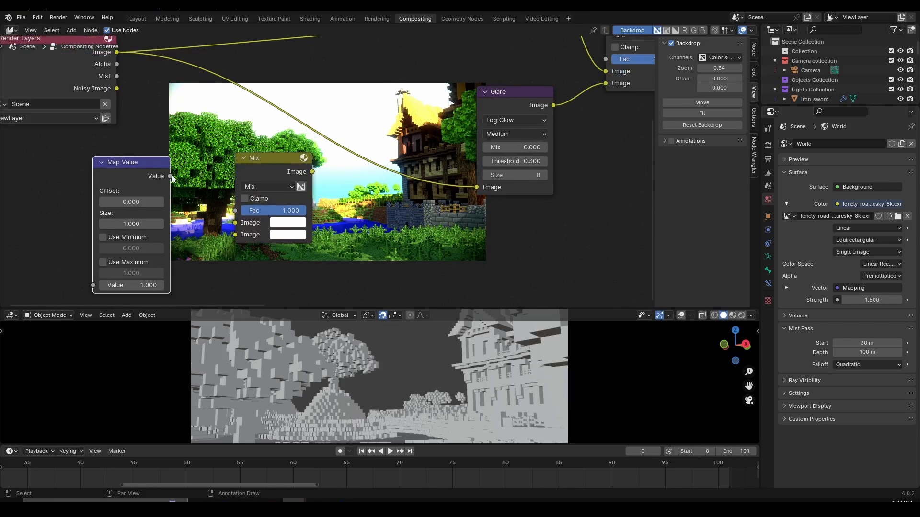
left_click_drag(171, 176, 359, 135)
scroll(295, 186, "down", 2)
left_click_drag(190, 207, 275, 126)
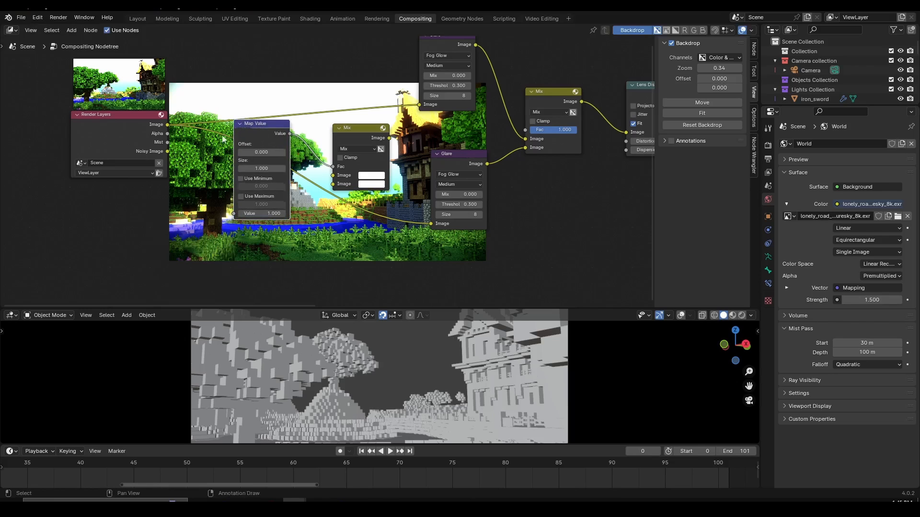
left_click_drag(113, 139, 95, 144)
scroll(123, 188, "up", 5)
middle_click_drag(128, 187, 206, 204)
left_click_drag(305, 173, 305, 191)
scroll(305, 191, "down", 4)
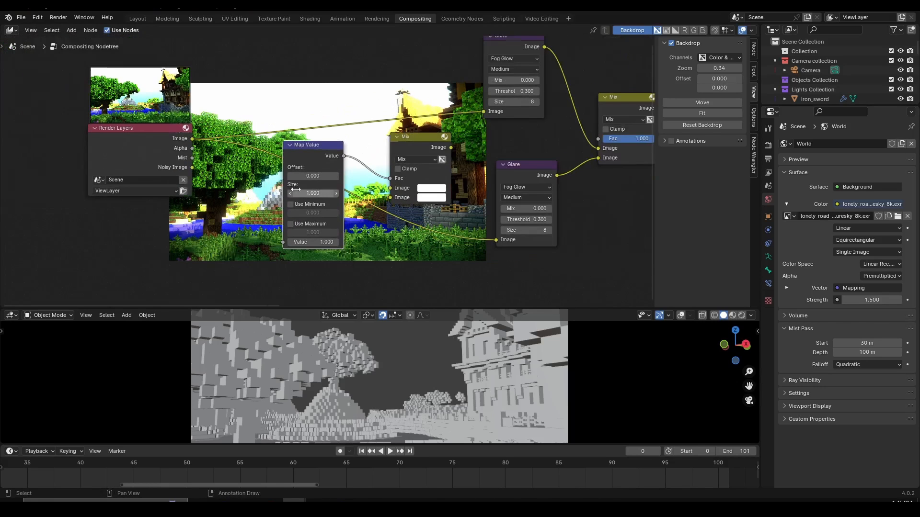
Step: Disable the view layer's Mist pass and enable it again to compare the Render Layers outputs
scroll(325, 161, "up", 2)
scroll(159, 190, "up", 3)
middle_click_drag(202, 189, 183, 172)
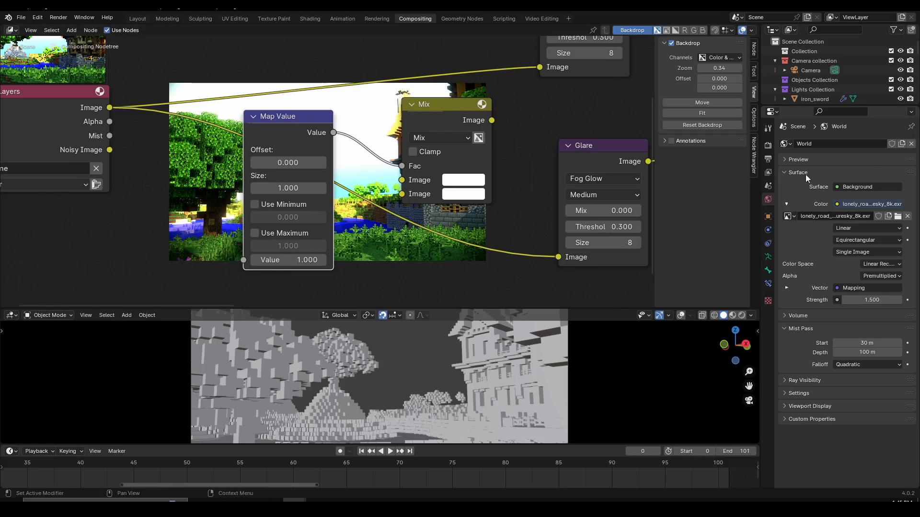
left_click(768, 173)
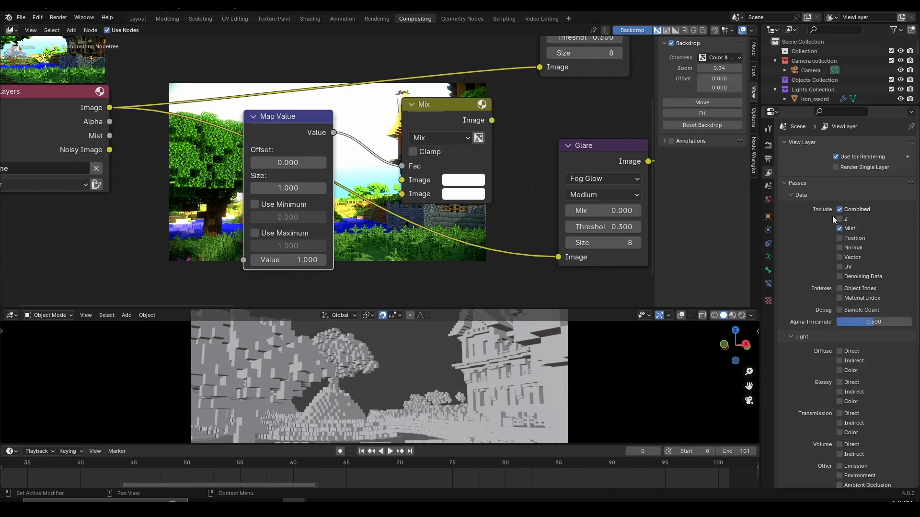
left_click(840, 228)
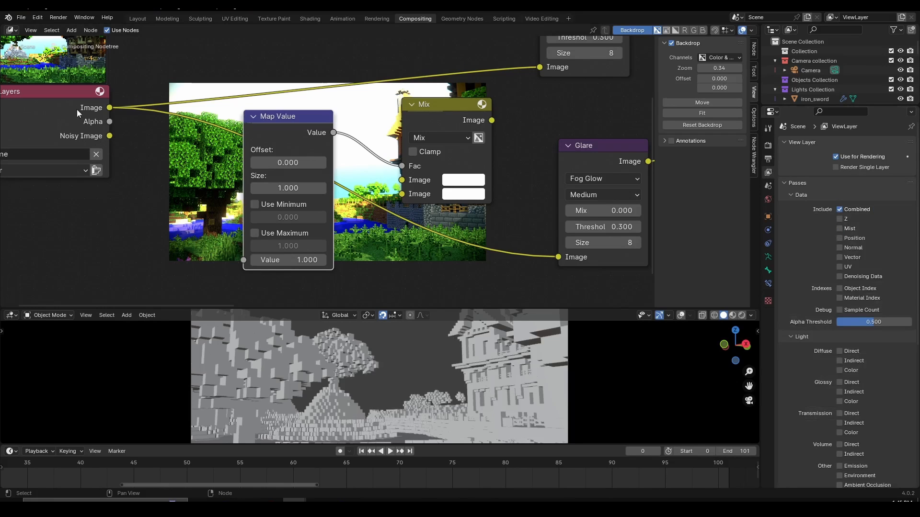
left_click_drag(103, 139, 111, 142)
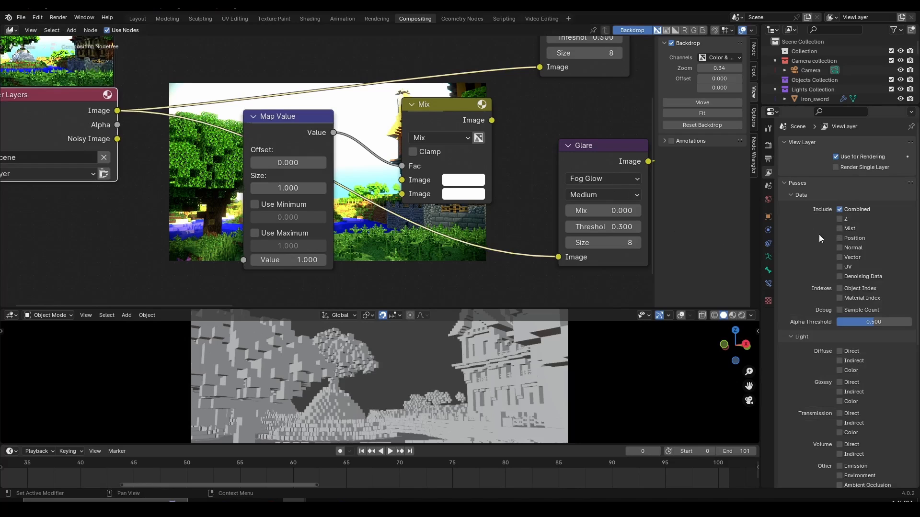
left_click(839, 229)
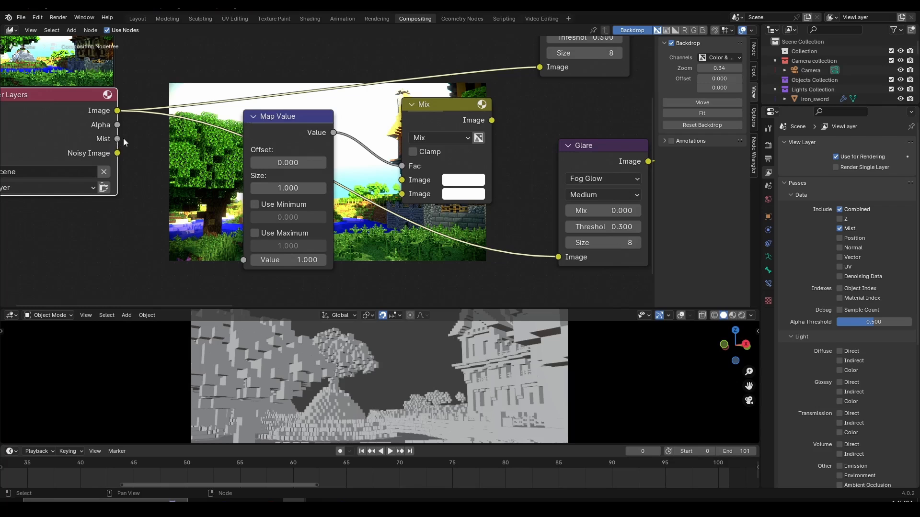
Step: Connect the Render Layers Mist output to the Map Value node's Value input and move the Map Value node lower
left_click_drag(117, 139, 243, 260)
left_click_drag(273, 115, 288, 131)
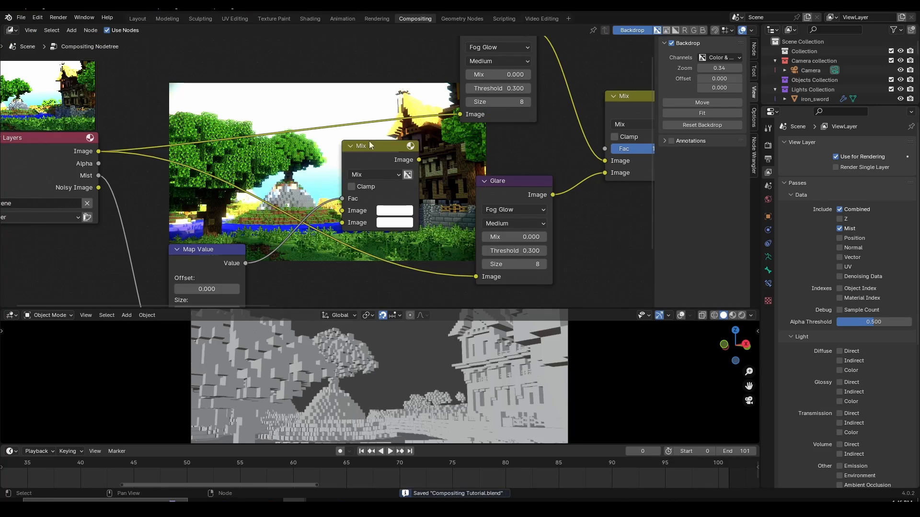
middle_click_drag(369, 141, 385, 137)
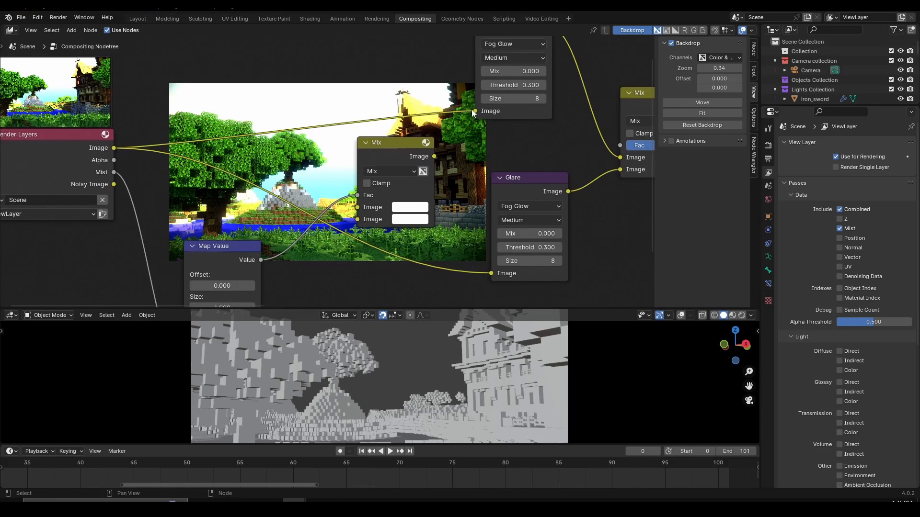
Step: Disconnect the Render Layers Image output from both Glare nodes
middle_click_drag(472, 109, 444, 123)
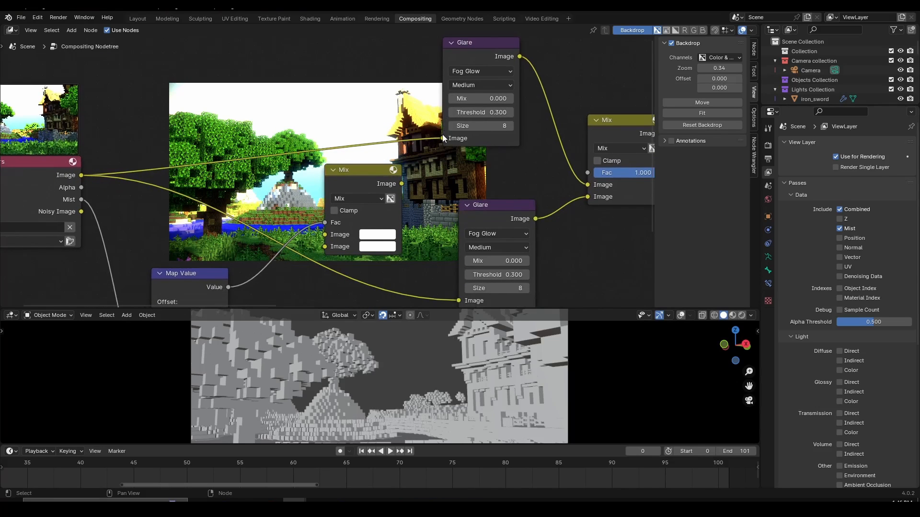
left_click_drag(443, 136, 394, 115)
middle_click_drag(447, 188, 466, 138)
scroll(479, 163, "up", 3)
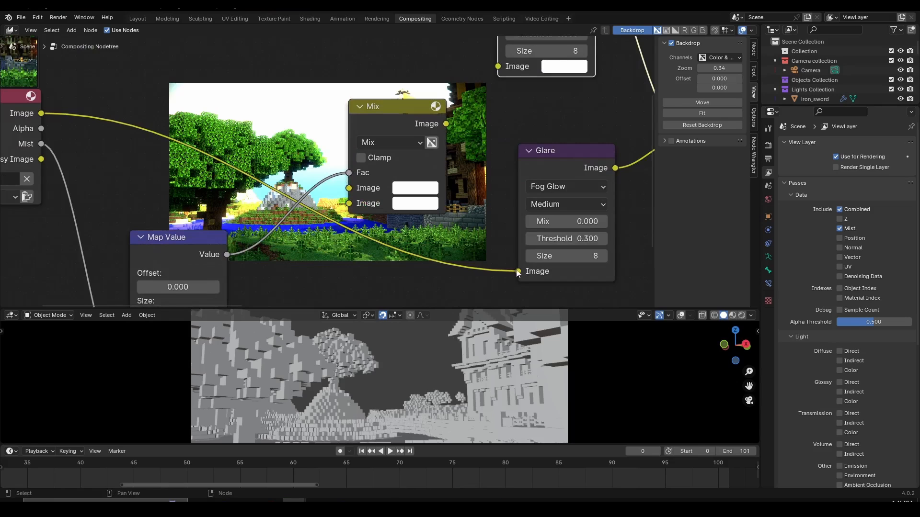
left_click_drag(518, 271, 374, 281)
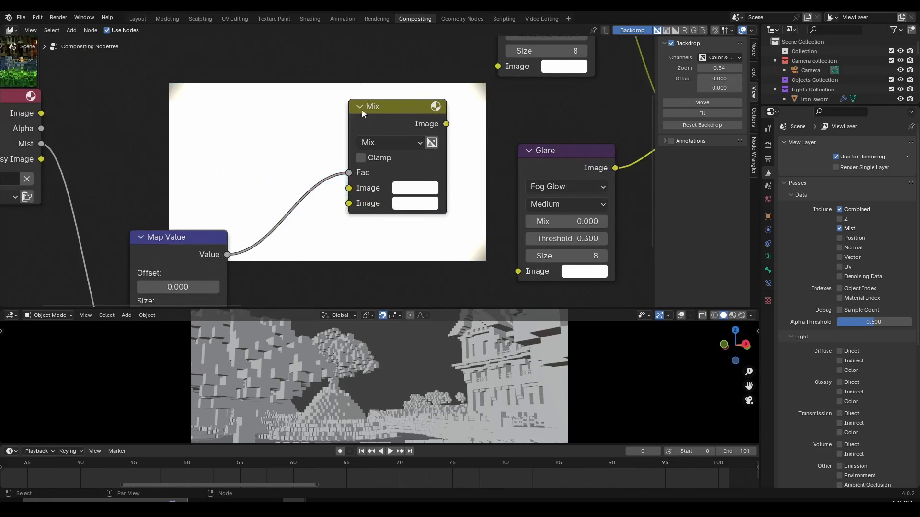
Step: Connect the Render Layers Image output to the first Image input of the Mix node fed by Map Value
middle_click_drag(316, 107, 340, 129)
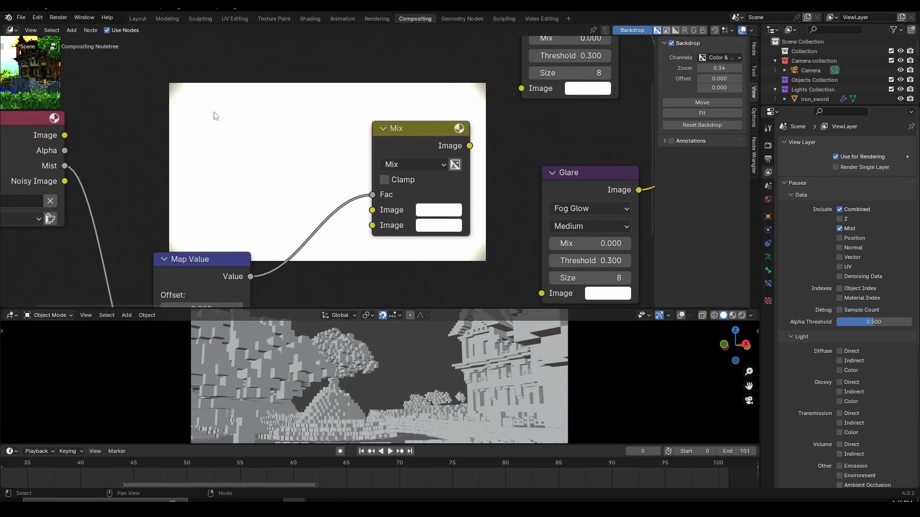
scroll(230, 117, "down", 2)
left_click_drag(386, 159, 372, 144)
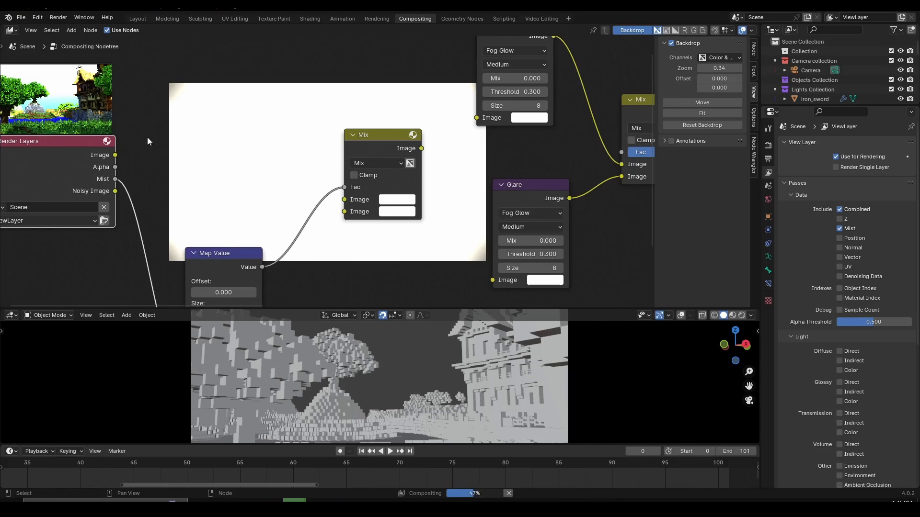
left_click_drag(87, 149, 350, 200)
left_click_drag(368, 134, 355, 140)
middle_click_drag(359, 129, 229, 167)
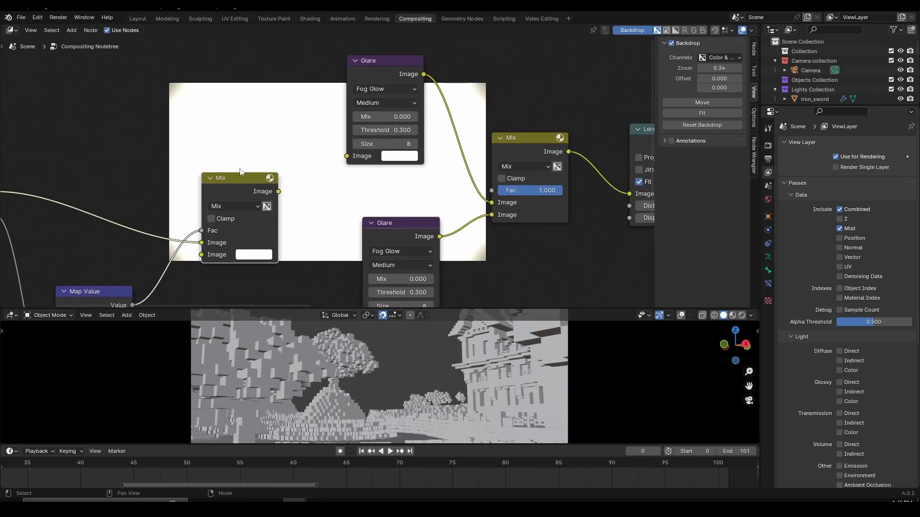
middle_click_drag(334, 220, 416, 193)
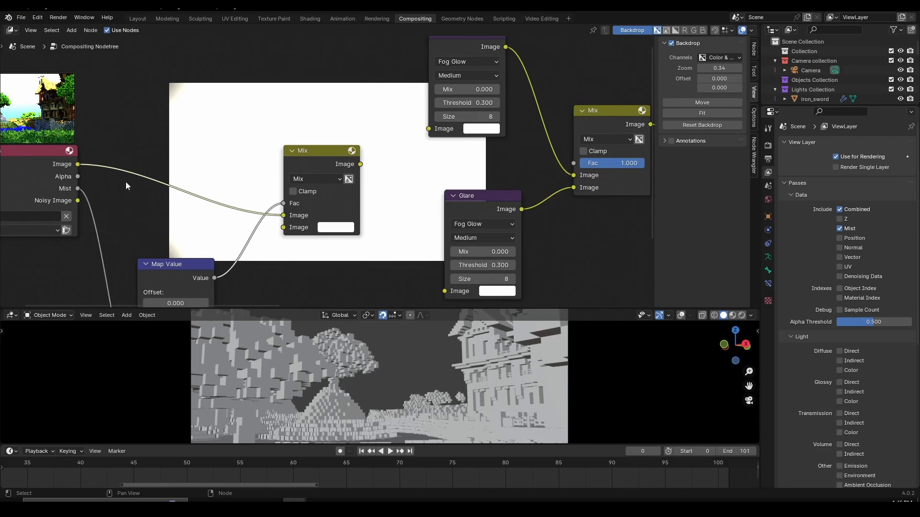
left_click_drag(32, 157, 42, 157)
Step: Connect the mist Mix node's Image output to the Image inputs of both Glare nodes
middle_click_drag(386, 143, 272, 157)
scroll(272, 157, "up", 1)
middle_click_drag(327, 140, 320, 92)
left_click_drag(219, 118, 330, 253)
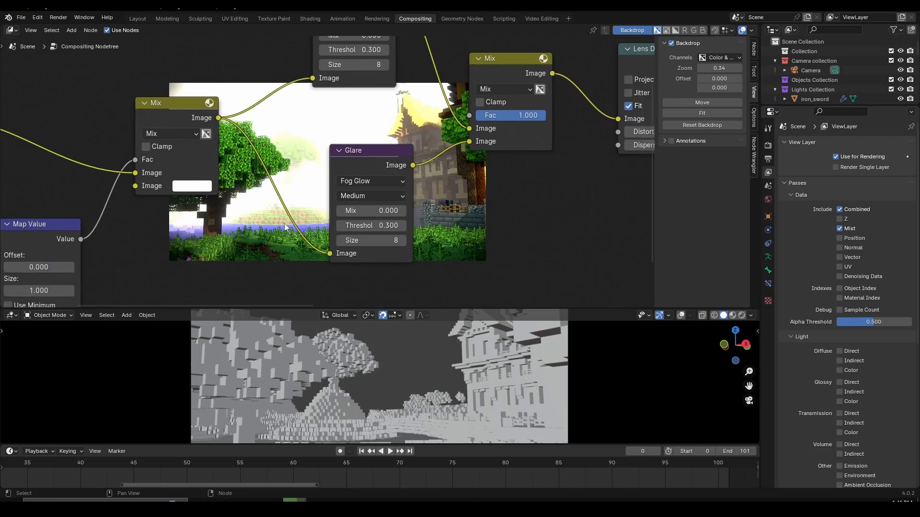
Step: Move the Map Value node higher and reposition the mist Mix node between Render Layers and the Glare nodes
middle_click_drag(297, 242, 431, 136)
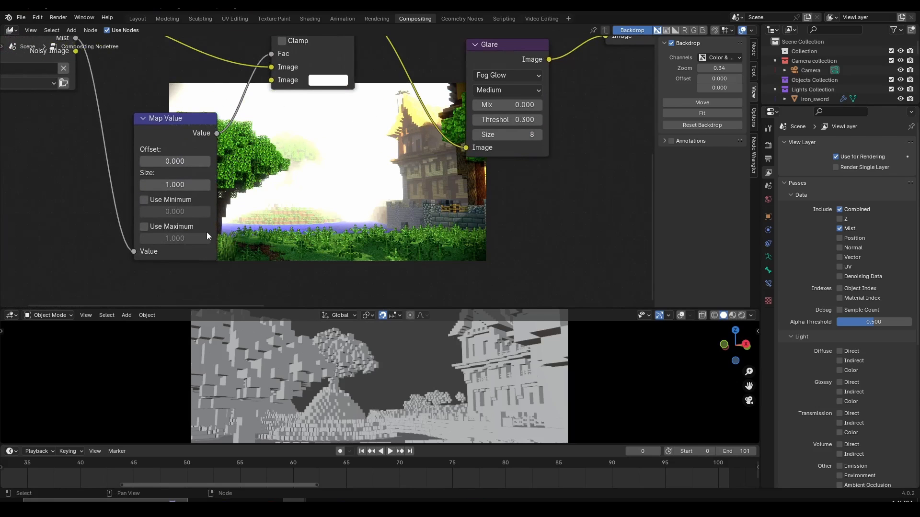
middle_click_drag(339, 164, 409, 286)
scroll(409, 285, "down", 1)
left_click_drag(259, 245, 257, 208)
left_click_drag(377, 148, 394, 157)
middle_click_drag(394, 155, 369, 212)
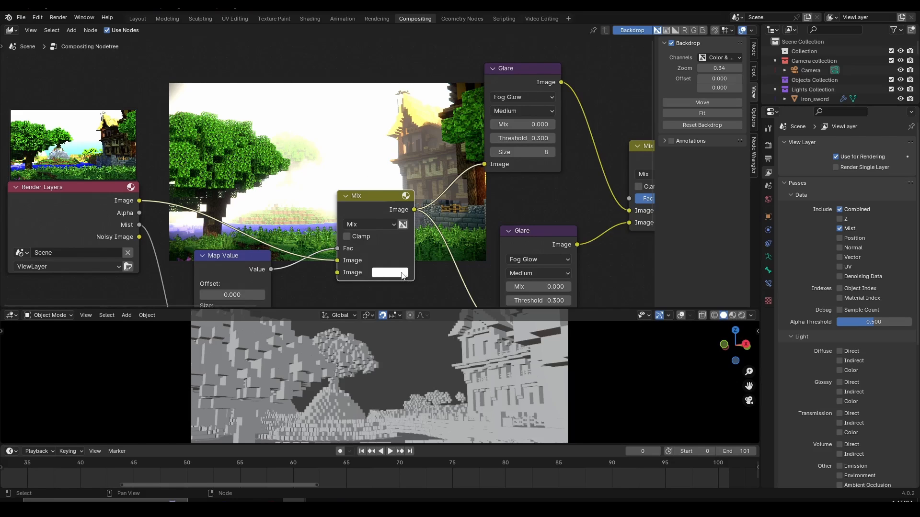
Step: Set the mist Mix node's second Image color to a pale orange with hue 0.110 and saturation 0.503
left_click(401, 273)
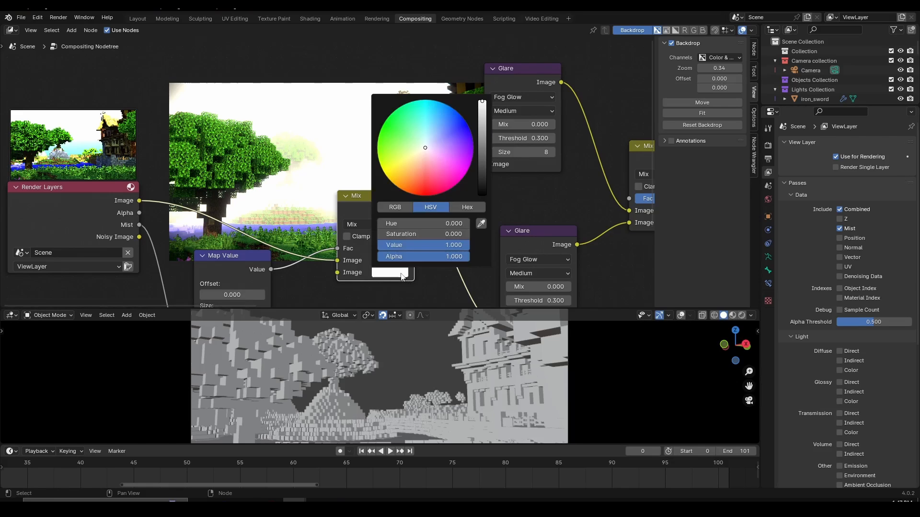
left_click(416, 158)
middle_click_drag(248, 129, 284, 193)
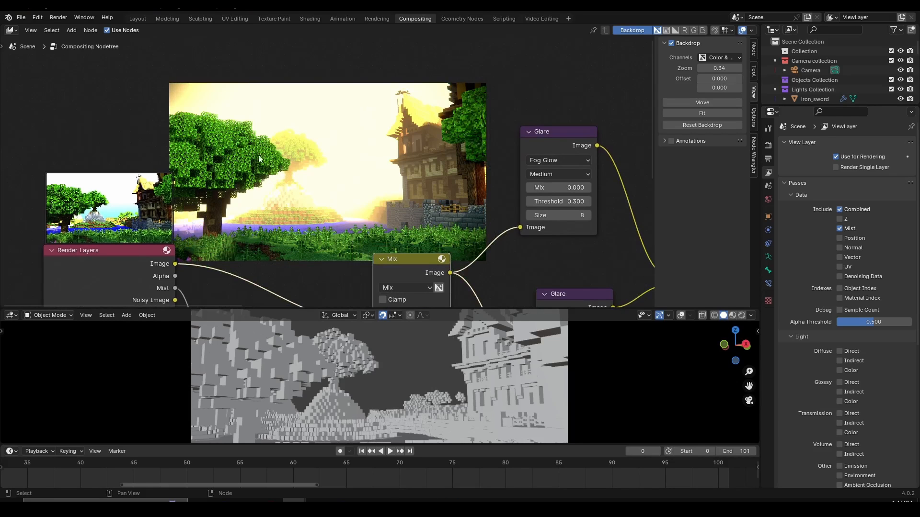
middle_click_drag(374, 203, 338, 96)
Step: Try blue, green, light blue and peach tints for the mist Mix node's second Image color
left_click(389, 229)
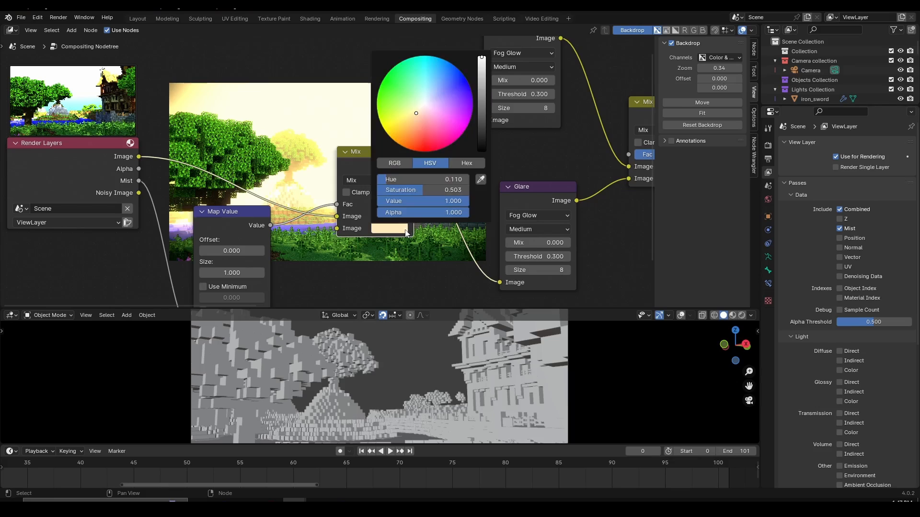
left_click(433, 88)
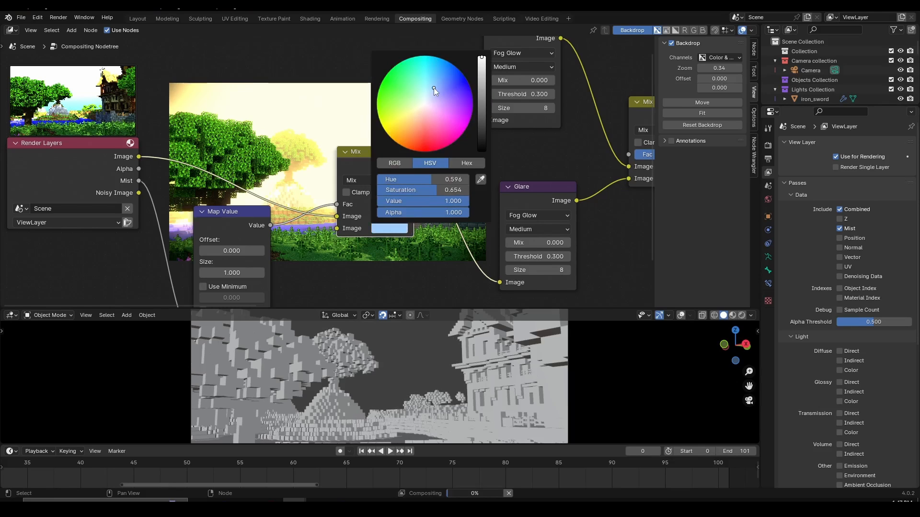
left_click(414, 88)
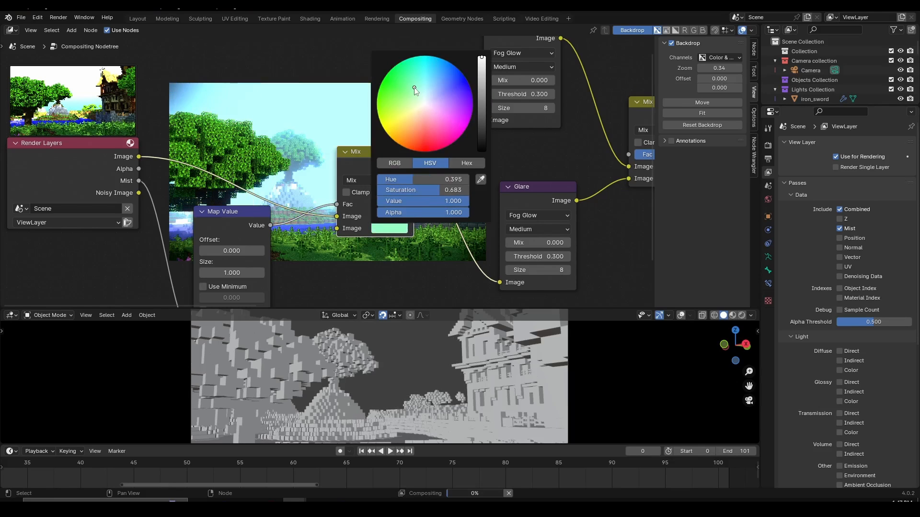
left_click(428, 92)
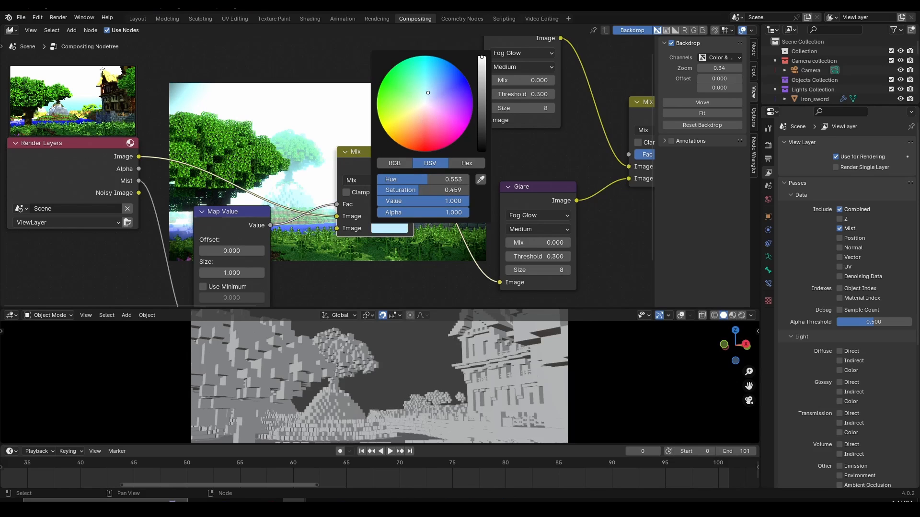
left_click(417, 116)
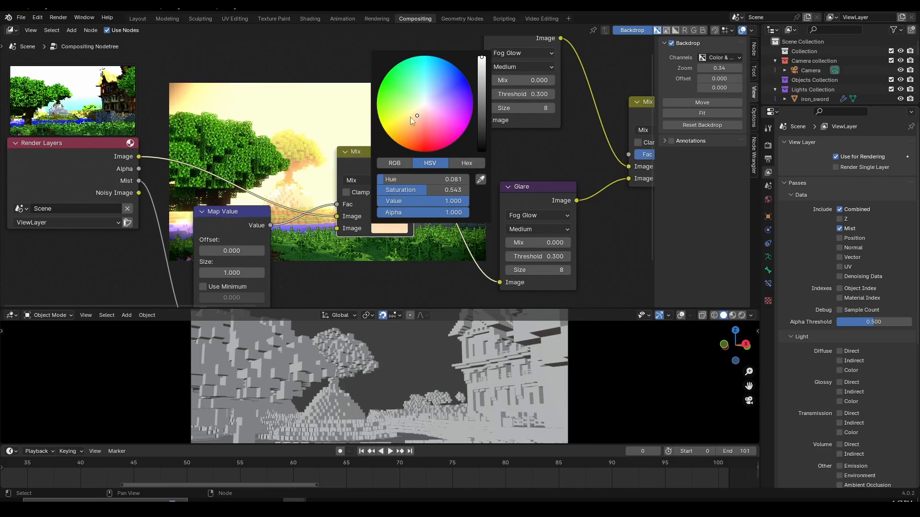
Step: Shift the Map Value node slightly and set its Size to 0.500
middle_click_drag(337, 123, 299, 77)
scroll(279, 115, "up", 1)
scroll(292, 151, "up", 2)
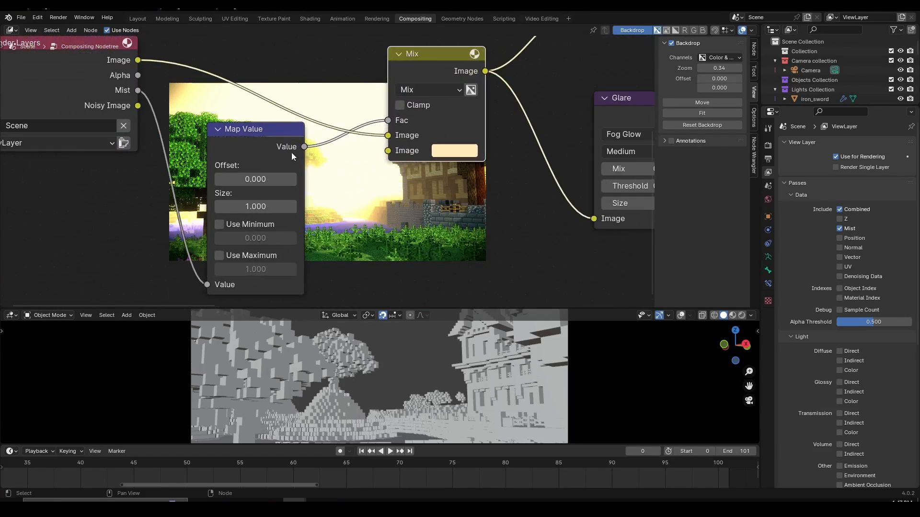
mouse_move(255, 147)
left_mouse_down()
mouse_move(266, 143)
mouse_move(260, 157)
left_mouse_up()
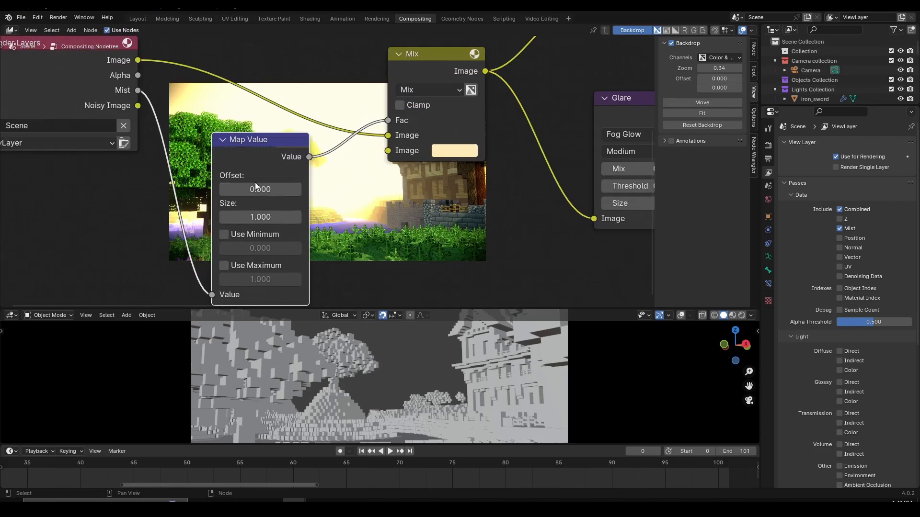
left_click(219, 221)
left_click(219, 221)
left_click(220, 220)
left_click(219, 220)
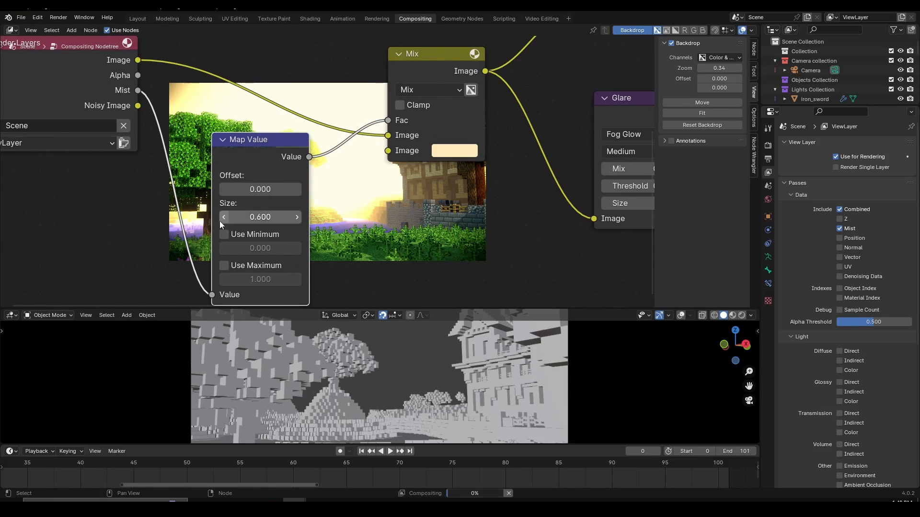
left_click(219, 221)
Step: Try a Size of 0.300 on the Map Value node and check the mist in the backdrop
middle_click_drag(364, 198, 358, 218)
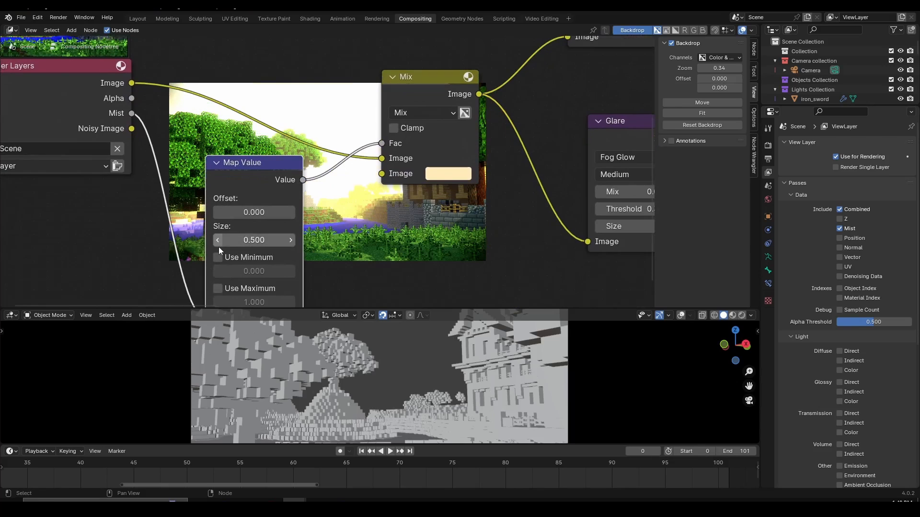
left_click(217, 241)
left_click(217, 241)
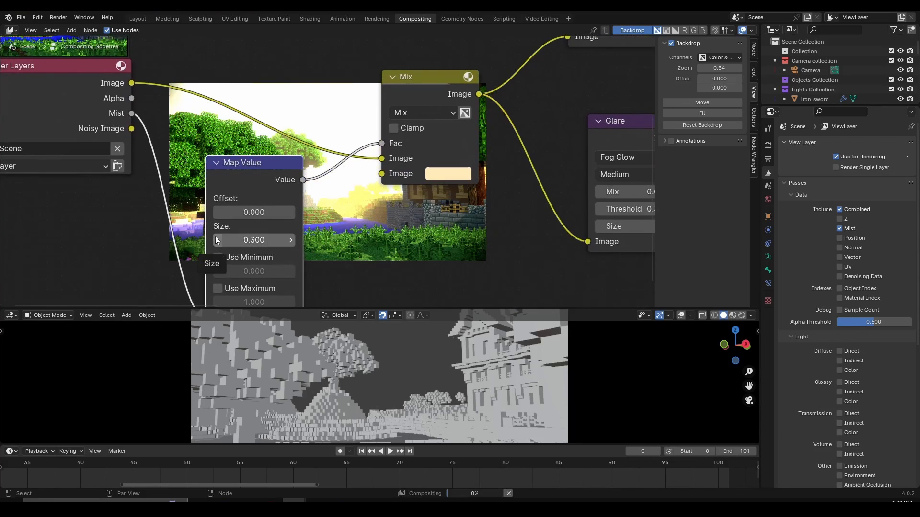
middle_click_drag(279, 211, 215, 169)
middle_click_drag(274, 90, 314, 280)
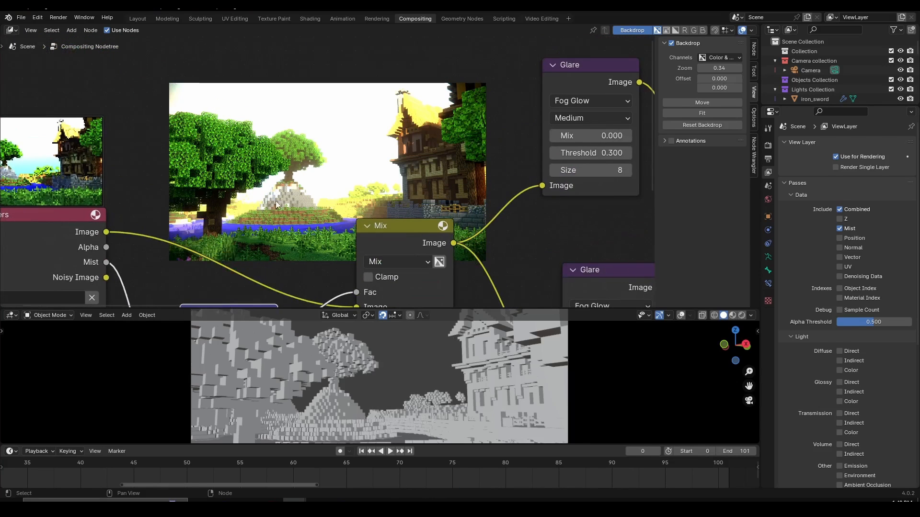
Step: Lighten the mist Mix node's second Image color to a less saturated cream
middle_click_drag(314, 209, 365, 145)
middle_click_drag(366, 146, 376, 144)
left_click(374, 143)
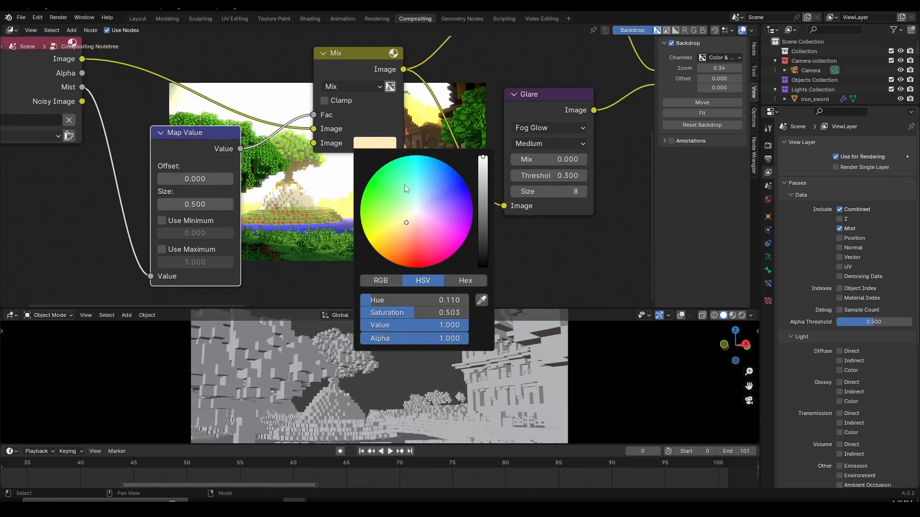
left_click(410, 219)
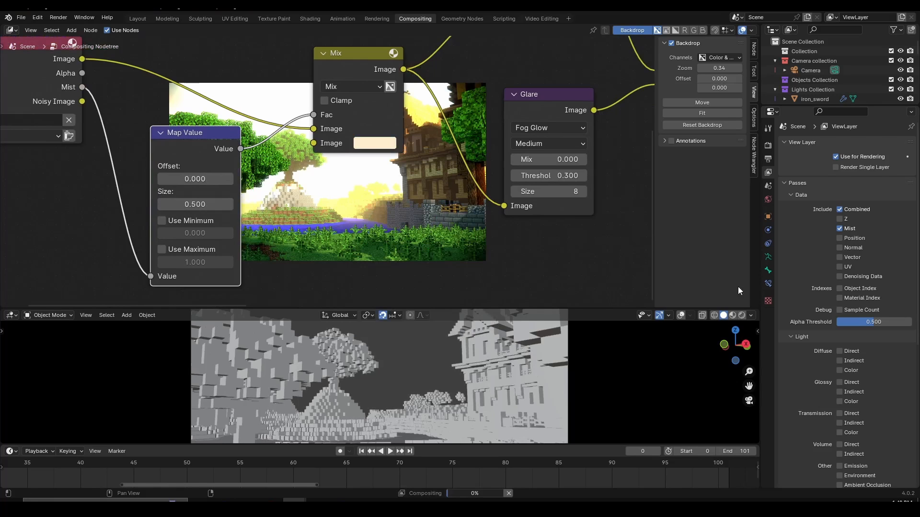
middle_click_drag(303, 157, 350, 336)
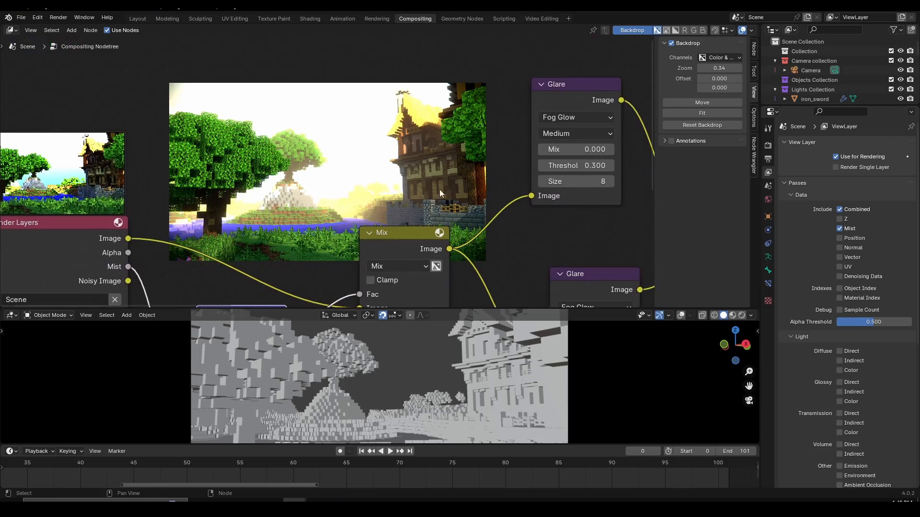
Step: Set the World's Mist Pass to a Start of 50 m and a Depth of 150 m
left_click(768, 202)
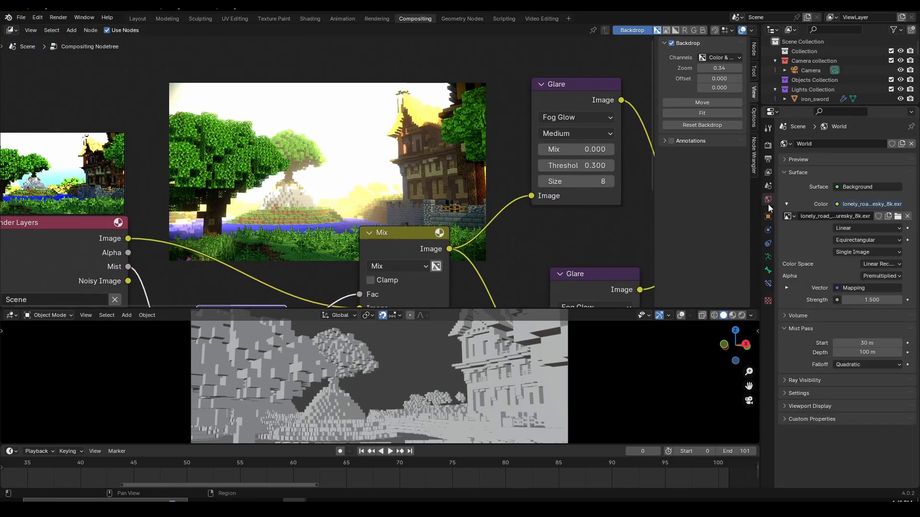
left_click(874, 343)
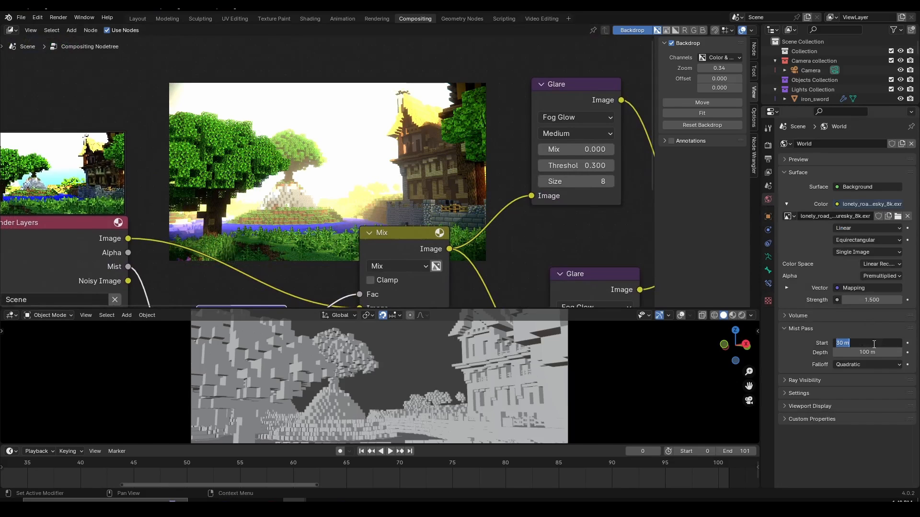
type("50")
key("Return")
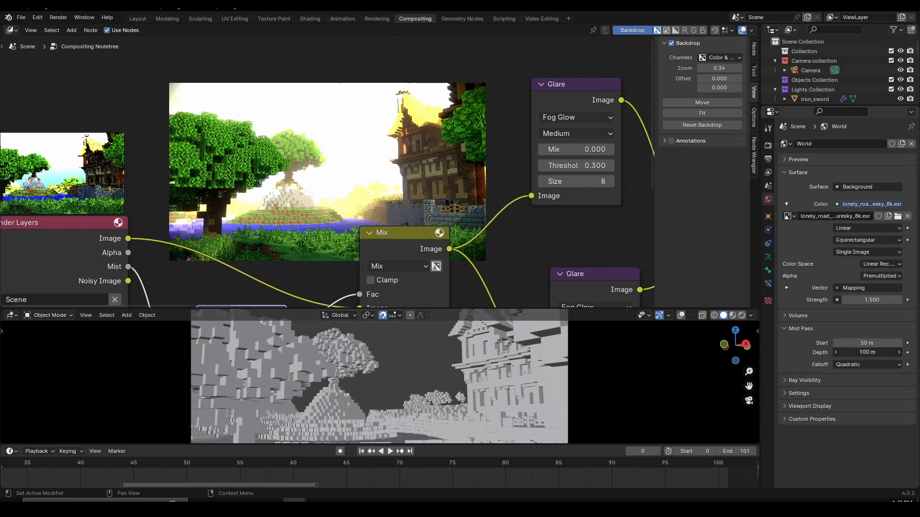
left_click(866, 352)
type("150")
key("Return")
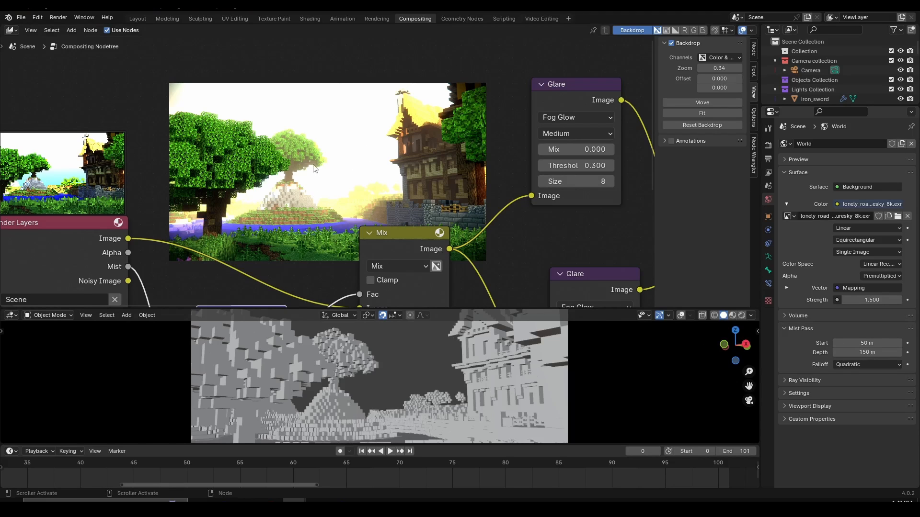
Step: Lower the Map Value node's Size to 0.200 and change the mist Mix node's second Image color to near-white
scroll(313, 166, "down", 5)
middle_click_drag(317, 168, 273, 133)
left_click_drag(321, 176, 319, 172)
middle_click_drag(528, 172, 558, 242)
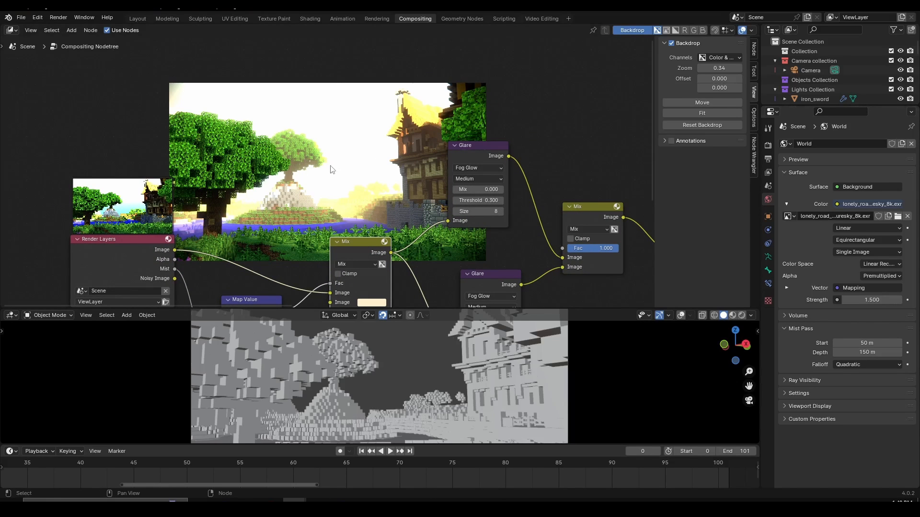
middle_click_drag(312, 163, 338, 79)
scroll(353, 162, "up", 4)
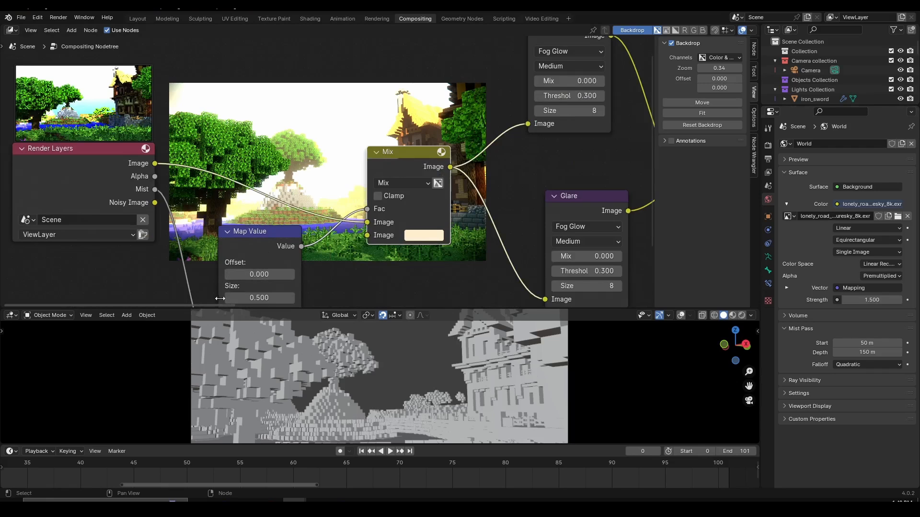
left_click_drag(220, 298, 203, 299)
left_click(431, 235)
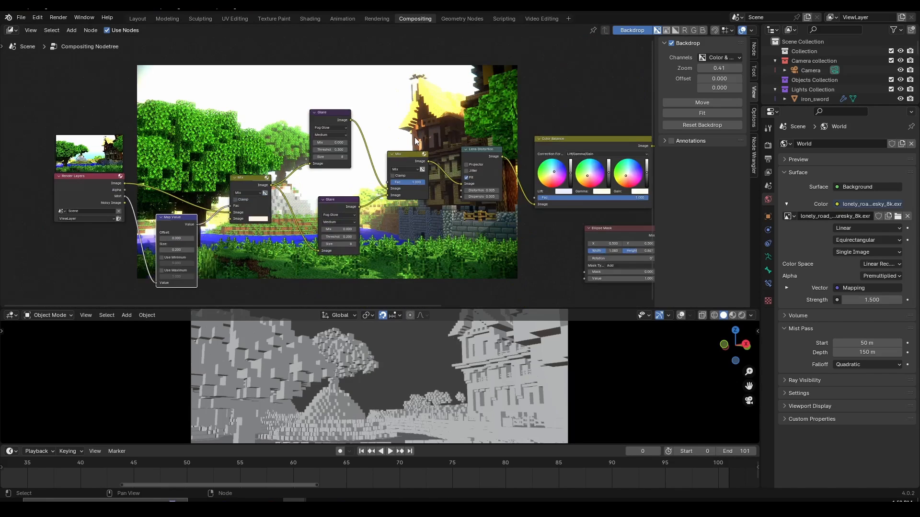
Step: Examine the whole compositing chain from Render Layers through to the Composite and Viewer nodes
scroll(416, 141, "down", 3)
middle_click_drag(285, 114, 188, 151)
middle_click_drag(500, 160, 208, 173)
scroll(208, 174, "up", 4)
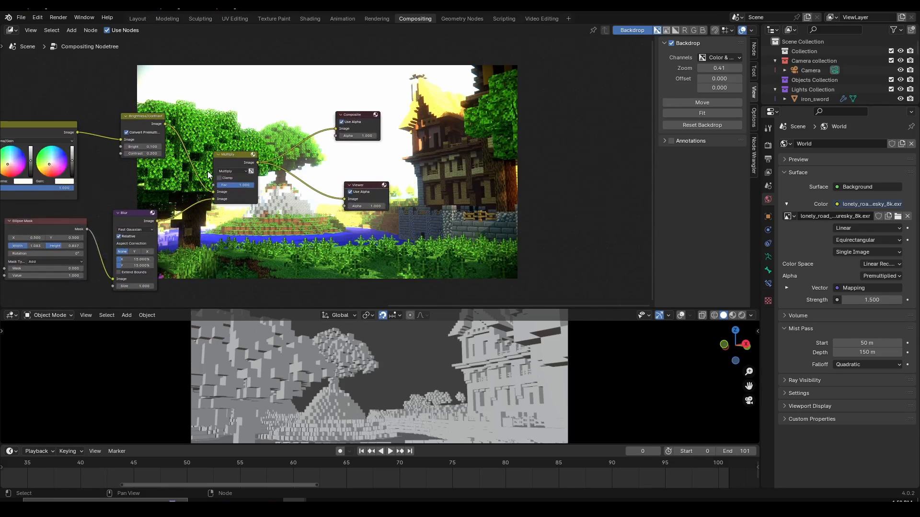
scroll(122, 193, "down", 3)
middle_click_drag(53, 193, 311, 195)
scroll(288, 194, "up", 2)
middle_click_drag(114, 187, 235, 195)
scroll(234, 196, "up", 3)
Step: Move the Render Layers and Map Value nodes slightly away from the mist Mix node
left_click_drag(203, 183, 169, 172)
left_click_drag(318, 223, 309, 224)
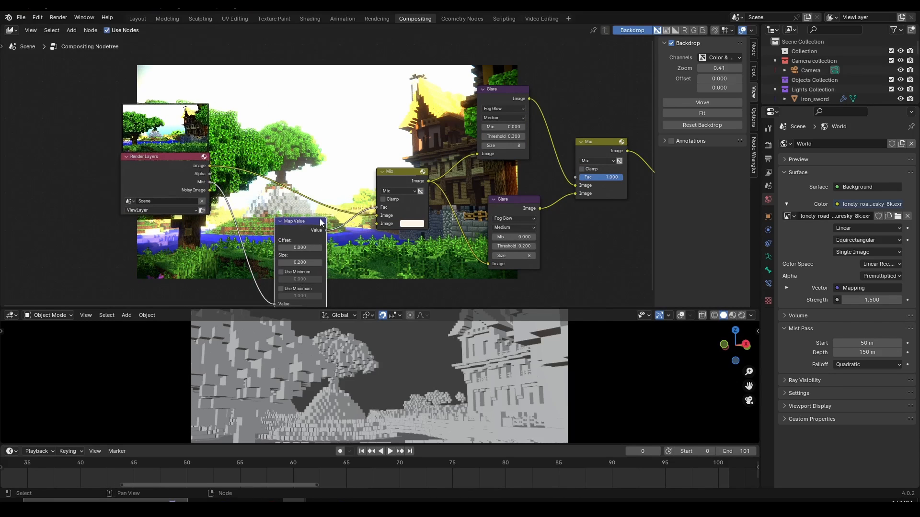
scroll(321, 220, "up", 4)
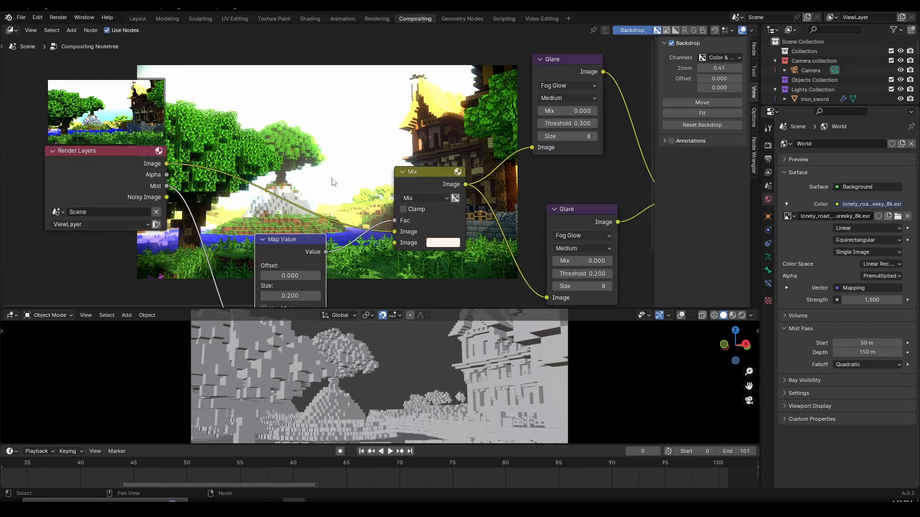
middle_click_drag(342, 197, 335, 139)
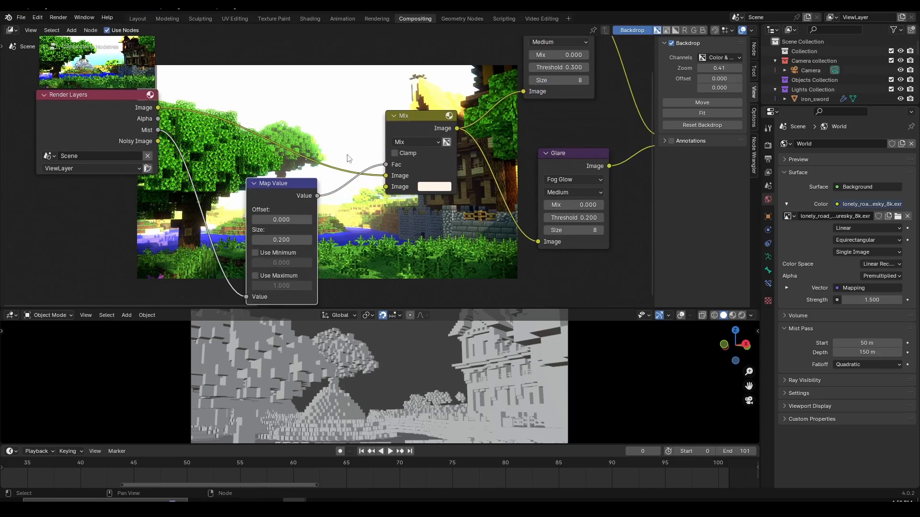
middle_click_drag(373, 183, 362, 50)
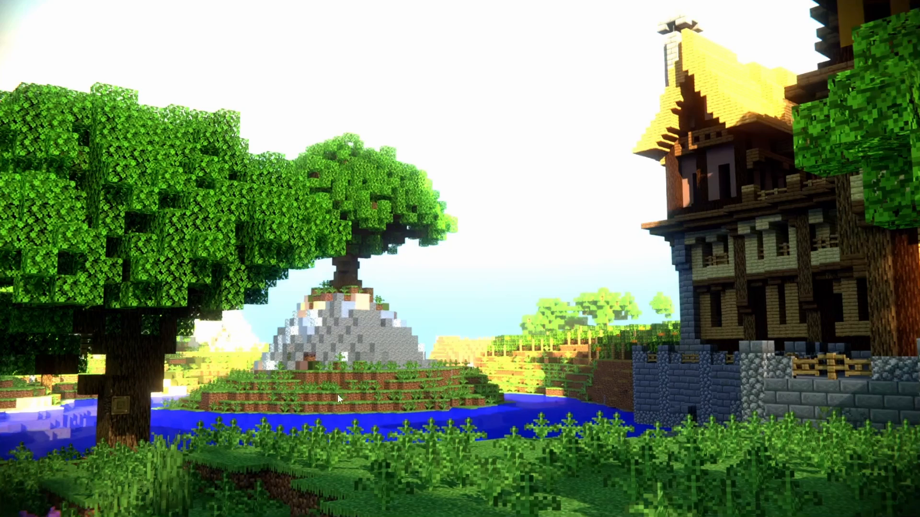
Step: Switch from the finished render to the Blender scene and examine the landscape from above and through the camera in both viewports
mouse_move(295, 508)
left_click(330, 502)
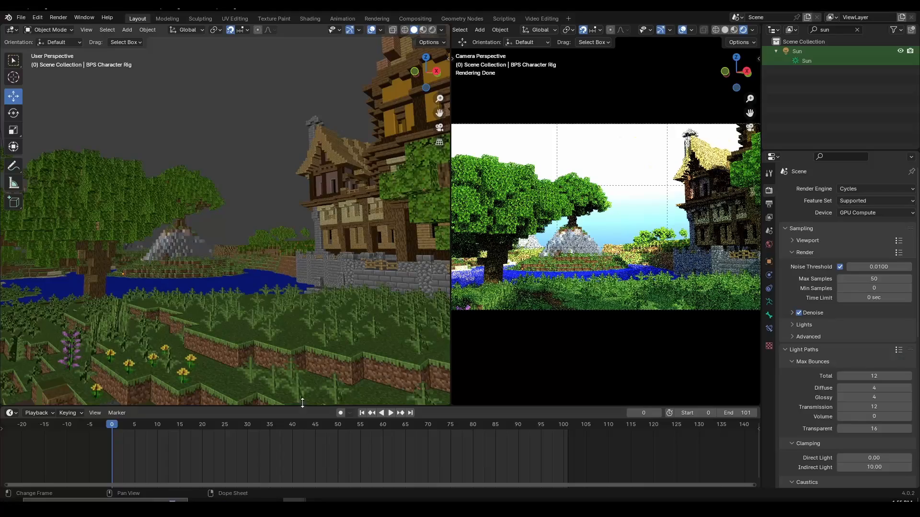
middle_click_drag(265, 200, 320, 270)
middle_click_drag(295, 246, 345, 218)
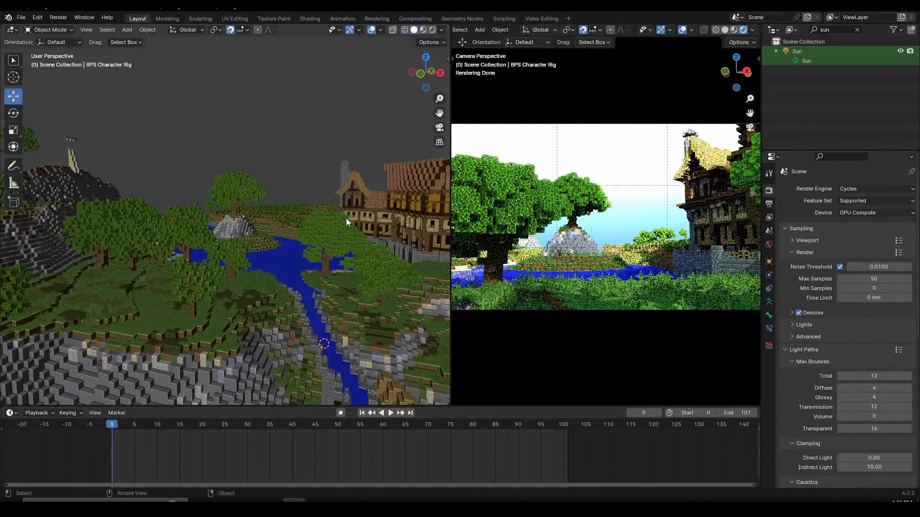
key("KP_0")
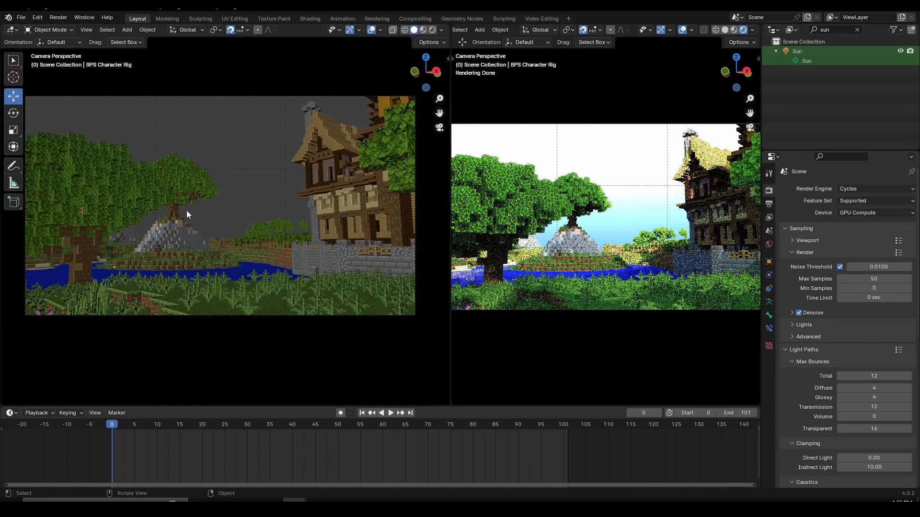
scroll(212, 202, "down", 1)
scroll(245, 219, "up", 3)
scroll(283, 233, "down", 2)
middle_click_drag(294, 236, 345, 234, "shift")
scroll(694, 256, "down", 1)
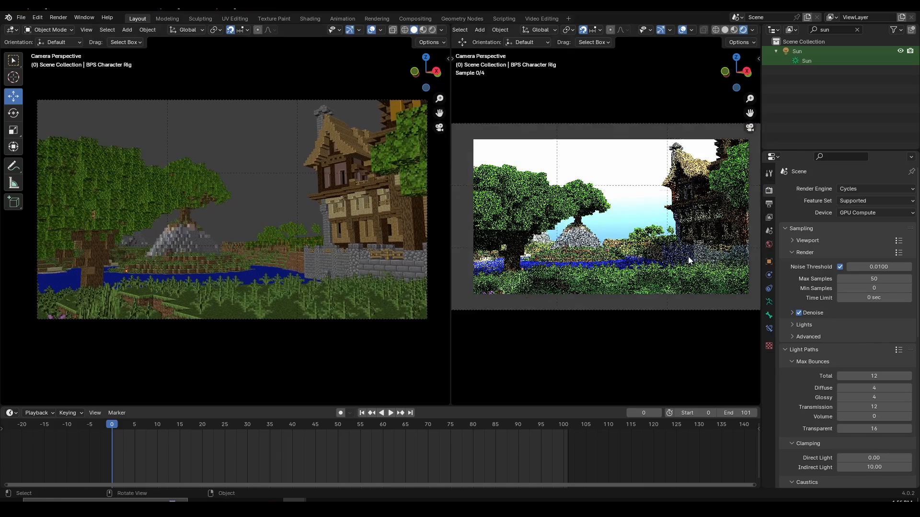
scroll(689, 260, "up", 1)
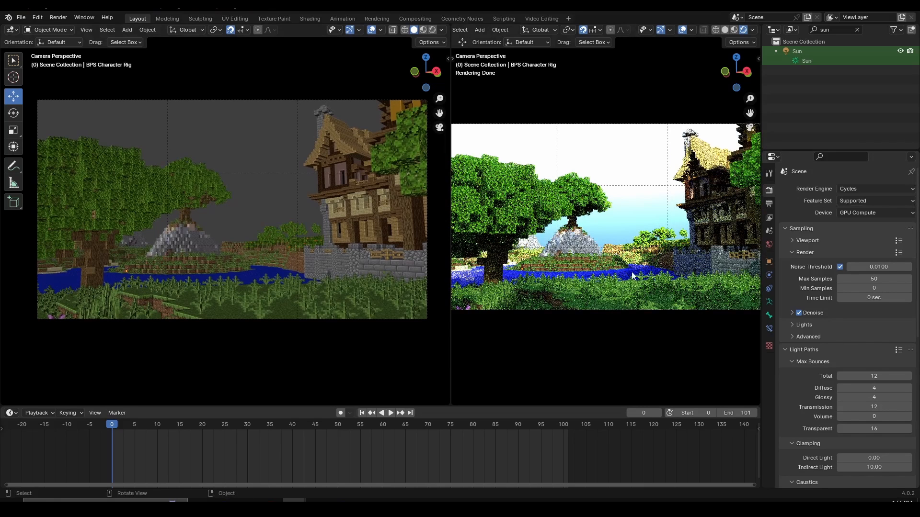